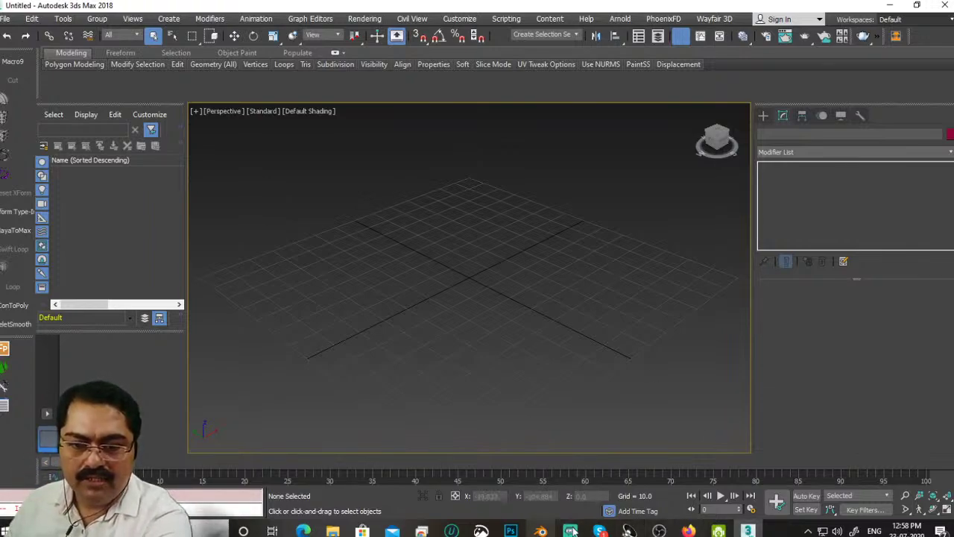
pyautogui.moveTo(570, 530)
pyautogui.click(558, 488)
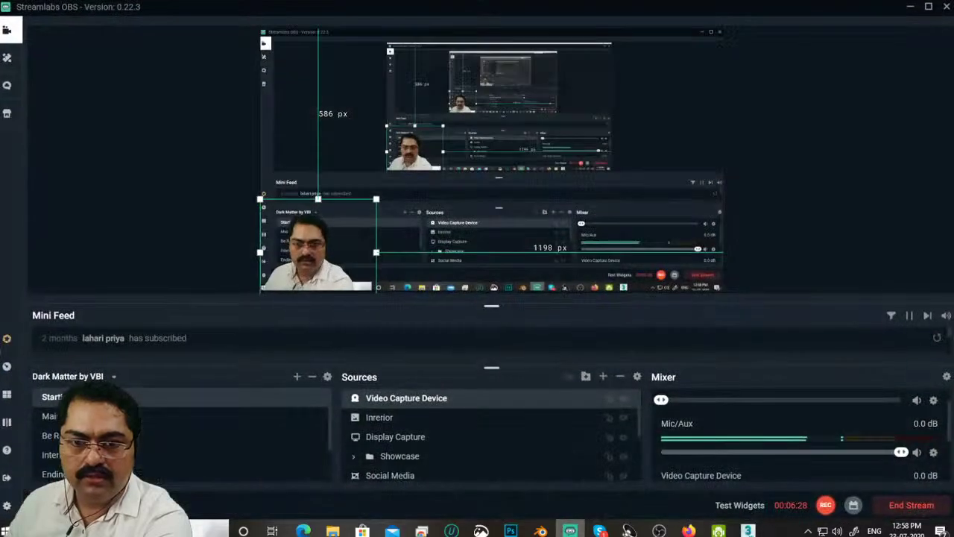
pyautogui.click(909, 10)
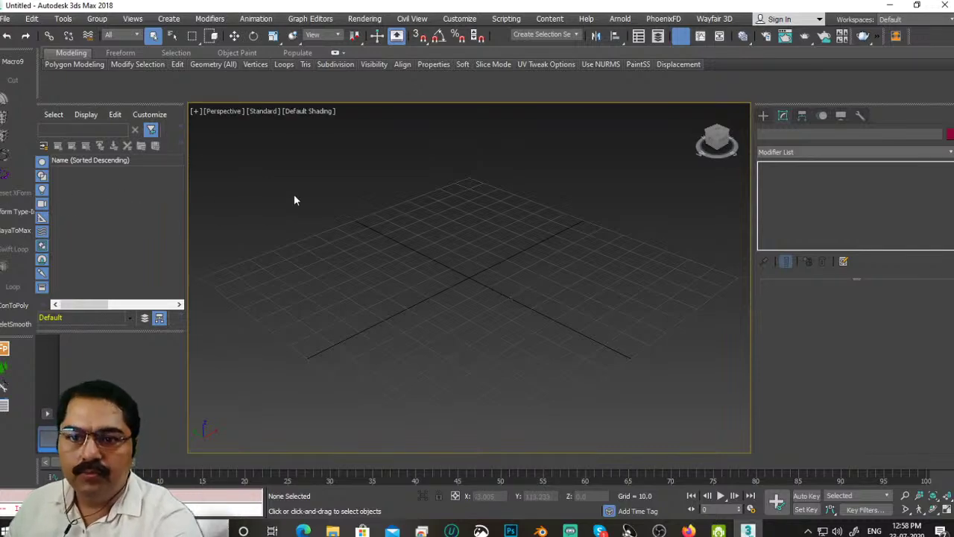
# Step: Show the four-viewport layout and activate the Front, Top and Left viewports in turn
pyautogui.hotkey('alt', 'w')
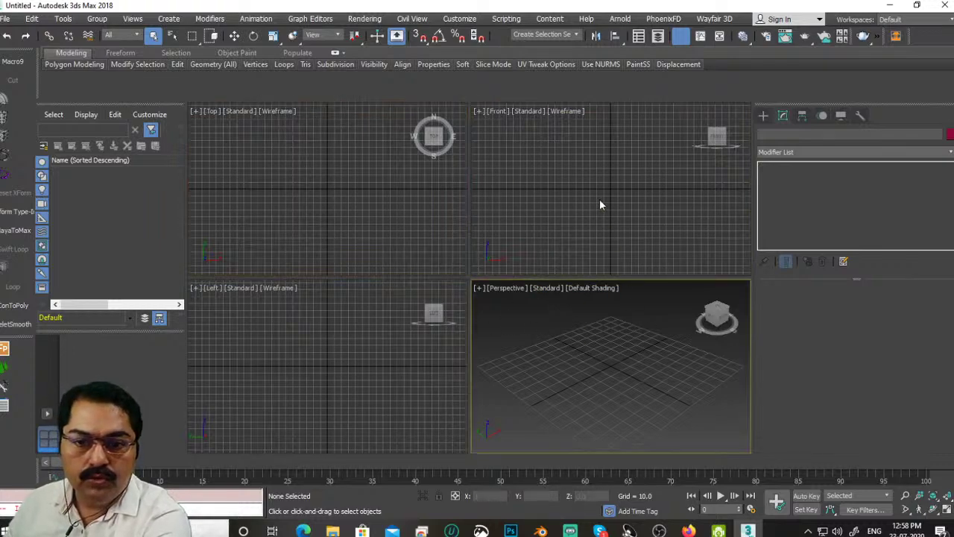
pyautogui.click(558, 192)
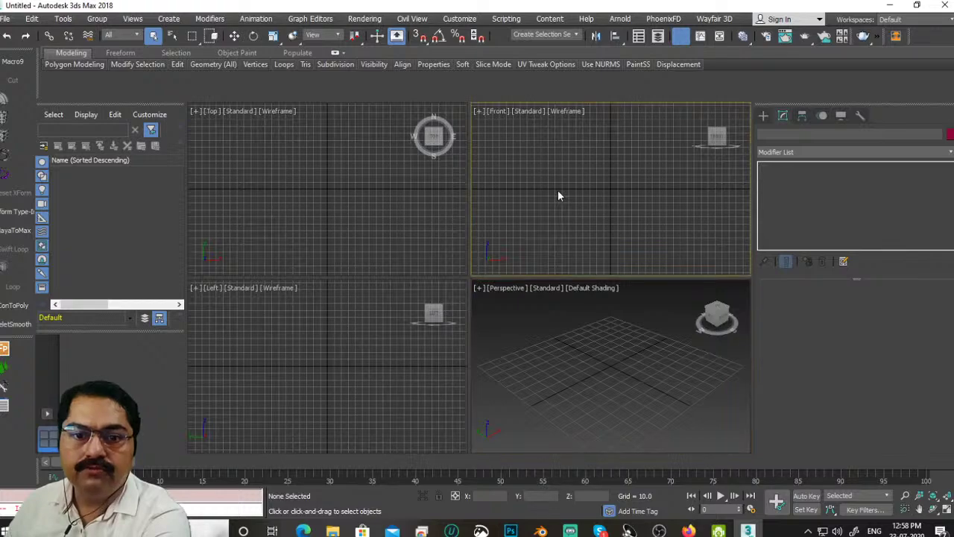
pyautogui.click(290, 196)
pyautogui.click(295, 373)
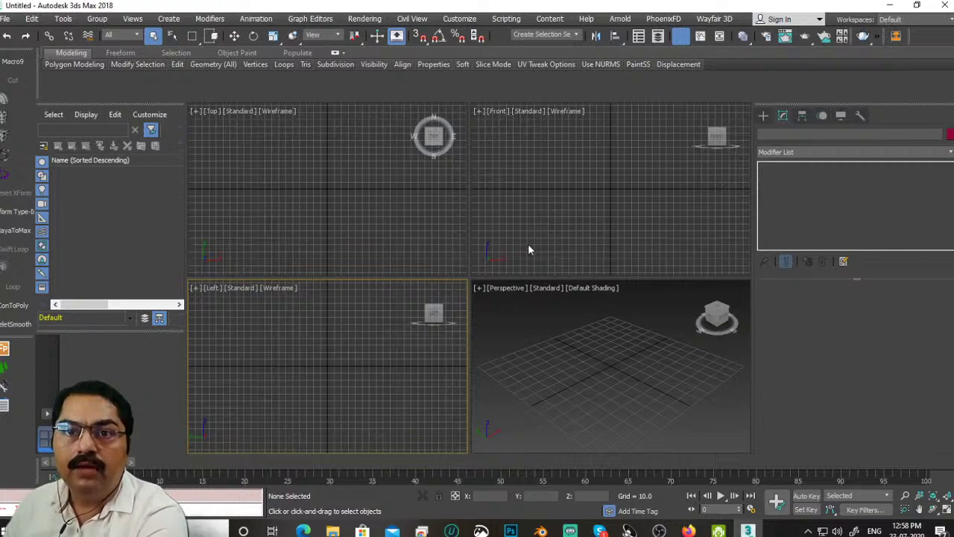
# Step: Switch the mouse and keyboard interaction mode in the preferences to 3ds Max and back to Maya, and accept the settings
pyautogui.click(460, 19)
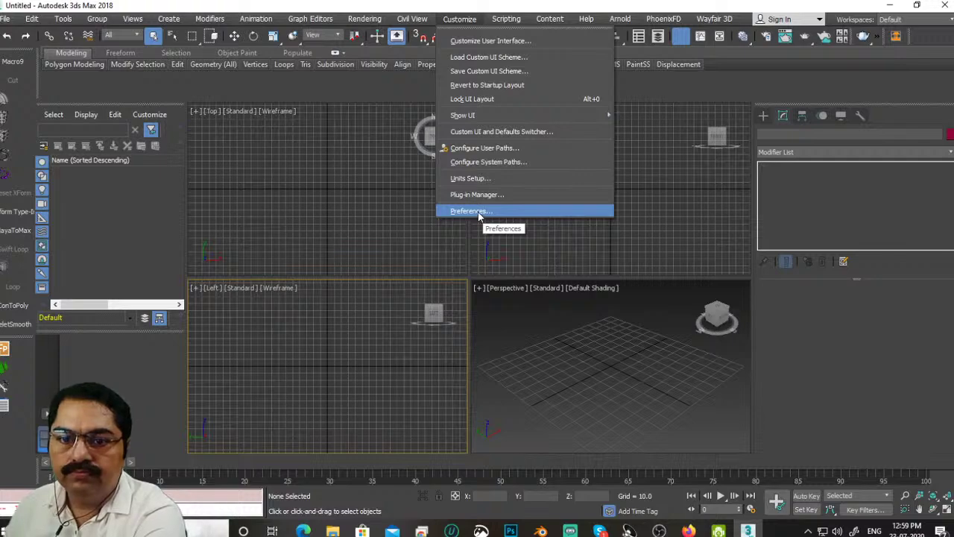
pyautogui.click(478, 211)
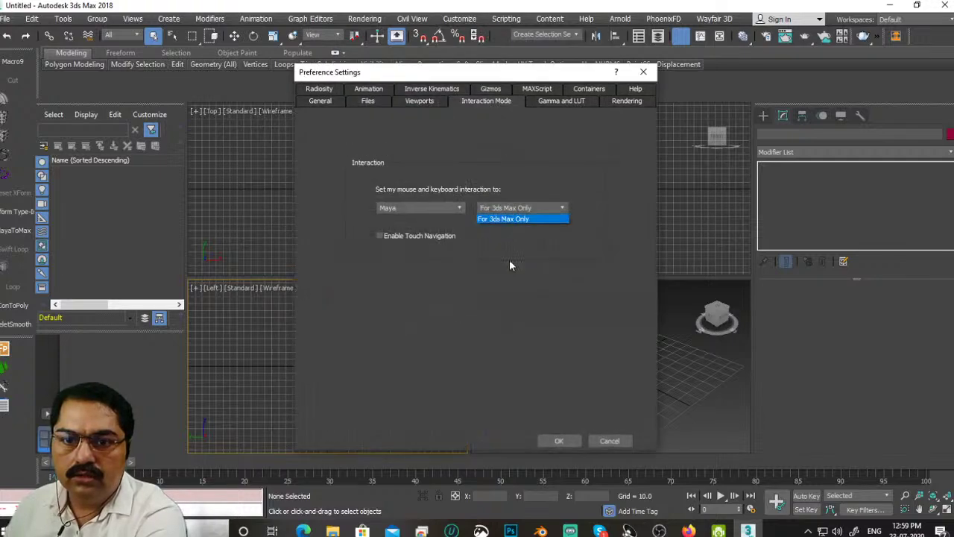
pyautogui.click(427, 102)
pyautogui.click(488, 102)
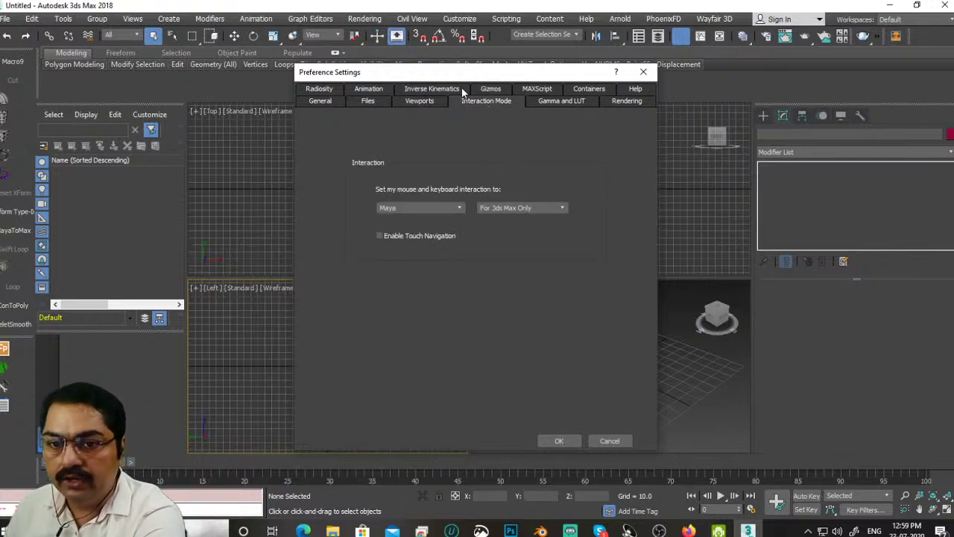
pyautogui.click(458, 208)
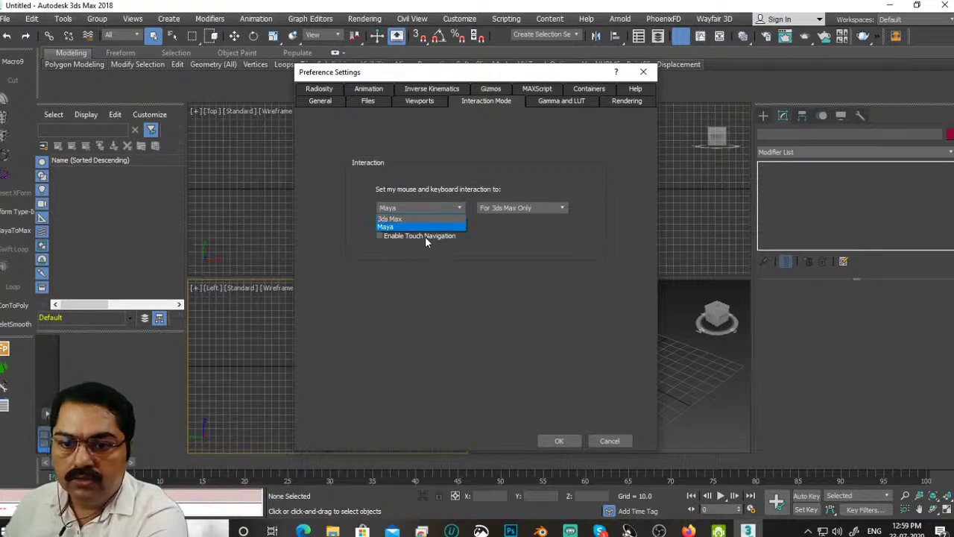
pyautogui.click(425, 218)
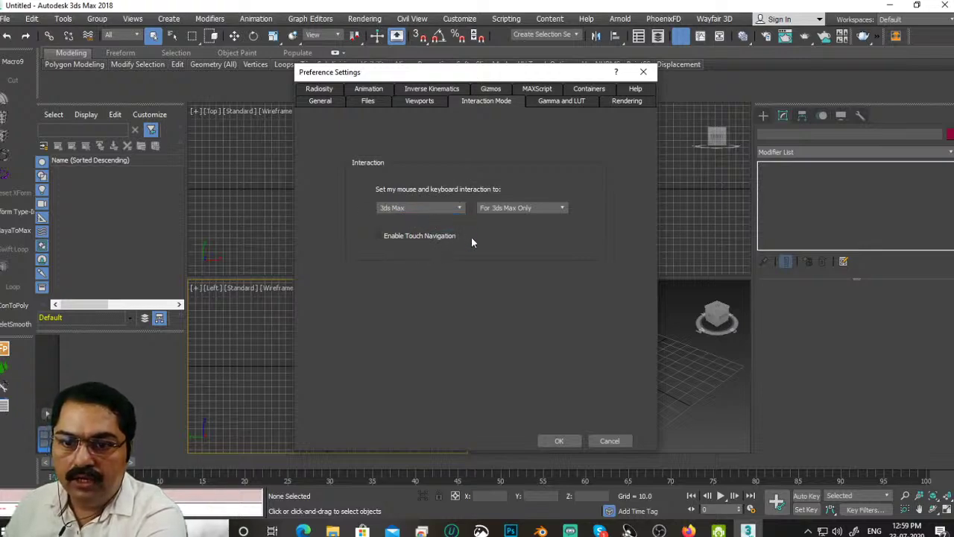
pyautogui.click(457, 210)
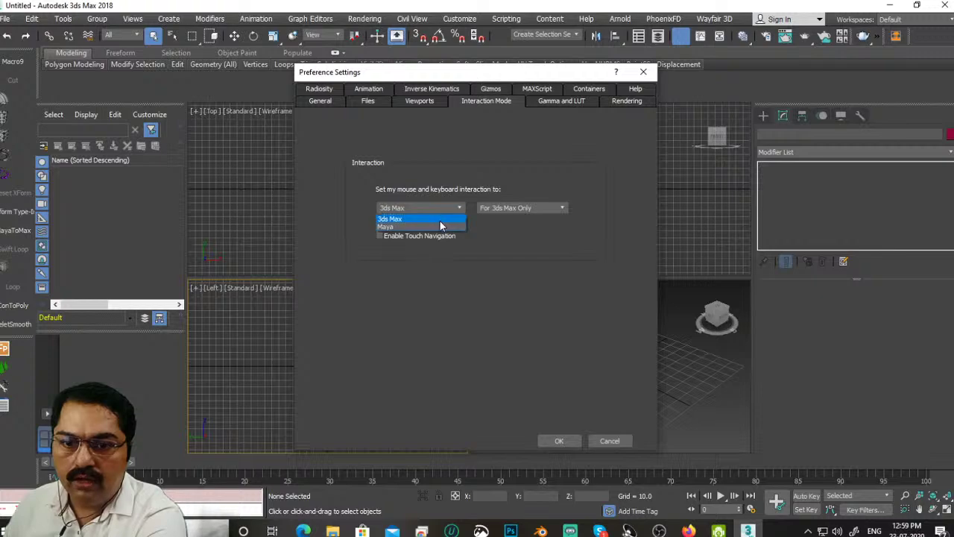
pyautogui.click(447, 226)
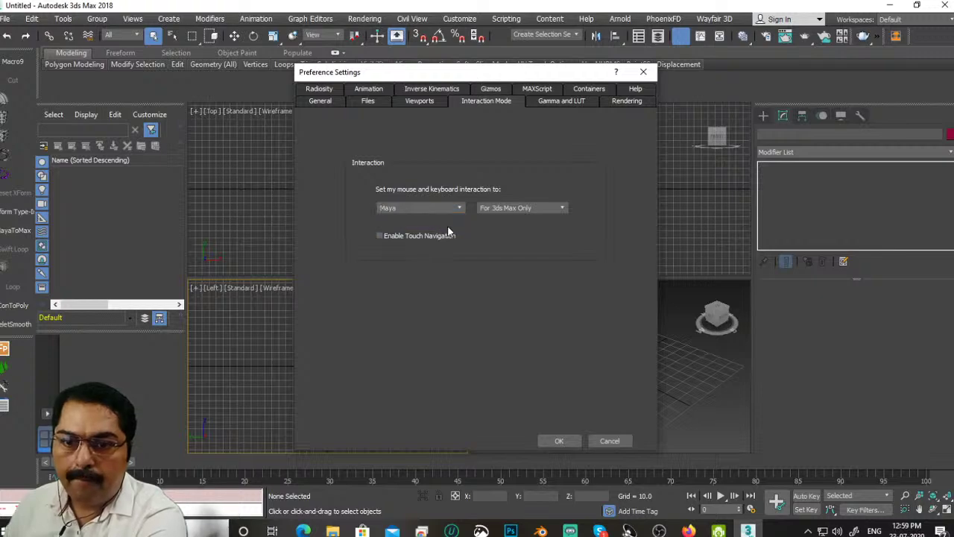
pyautogui.click(558, 441)
pyautogui.click(557, 440)
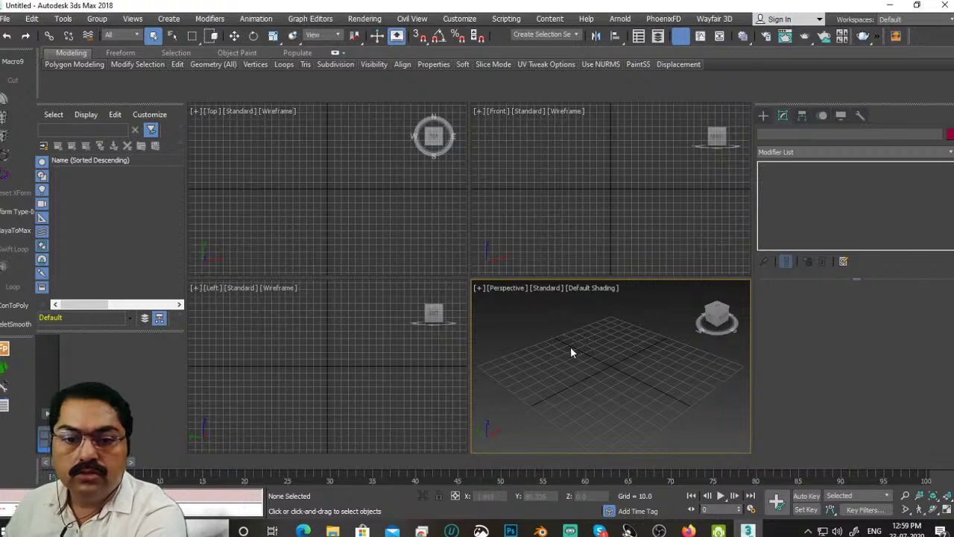
# Step: Activate each of the four viewports in turn, finishing with Perspective, and toggle Perspective between full size and the four-view layout
pyautogui.click(558, 177)
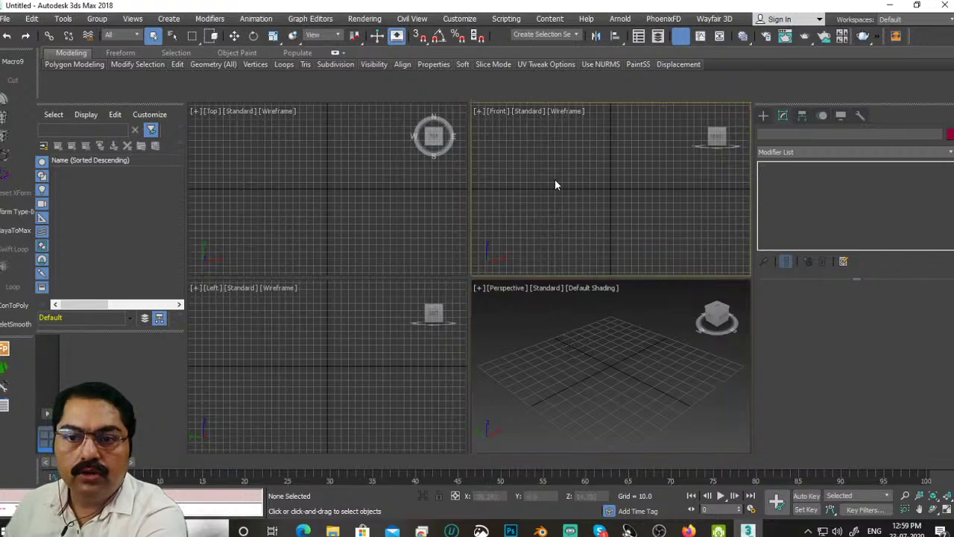
pyautogui.click(334, 212)
pyautogui.click(304, 351)
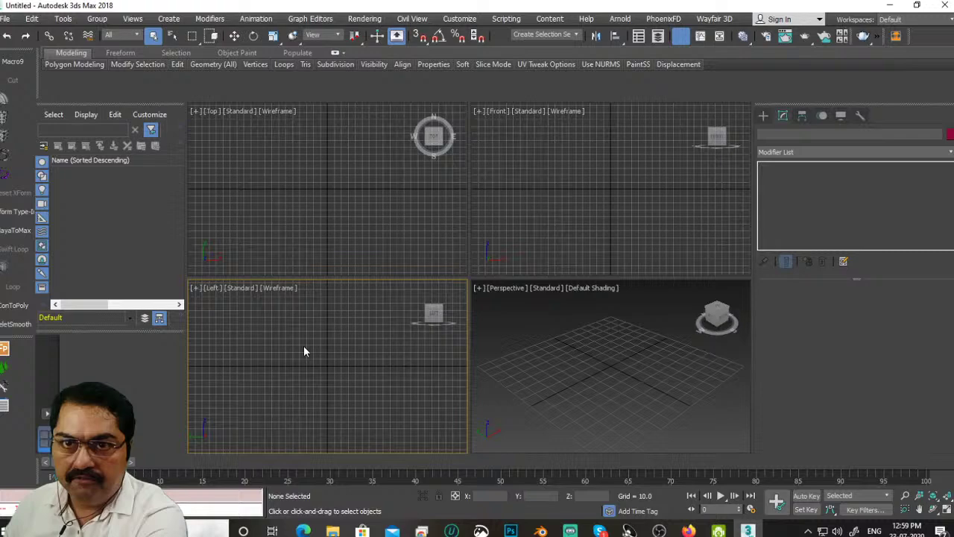
pyautogui.click(593, 378)
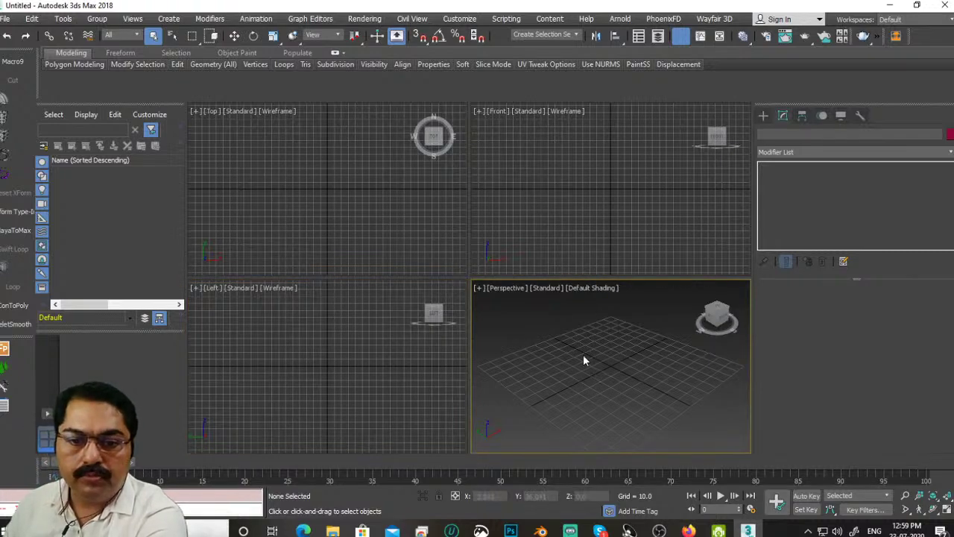
pyautogui.hotkey('alt', 'w')
pyautogui.hotkey('alt', 'w')
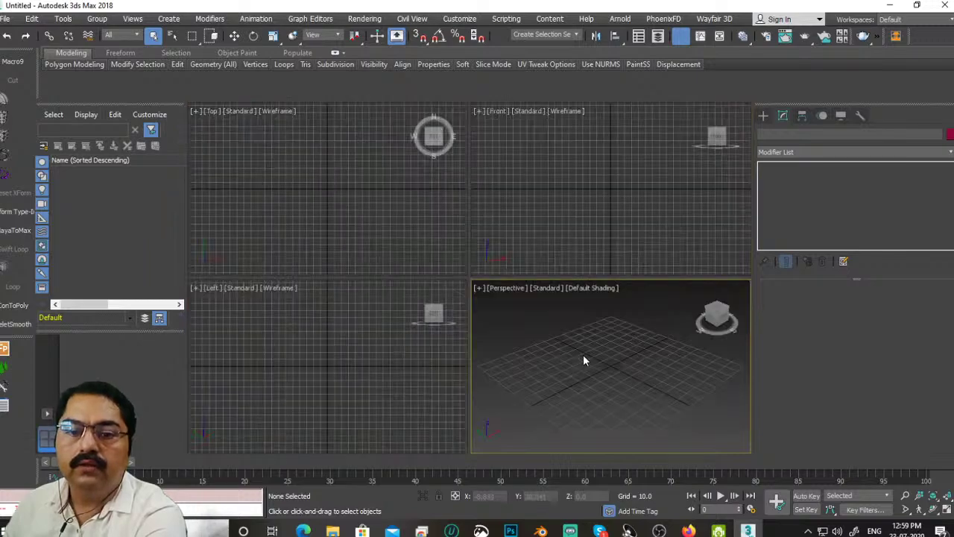
pyautogui.hotkey('alt', 'w')
pyautogui.hotkey('alt', 'w')
pyautogui.hotkey('alt', 'w')
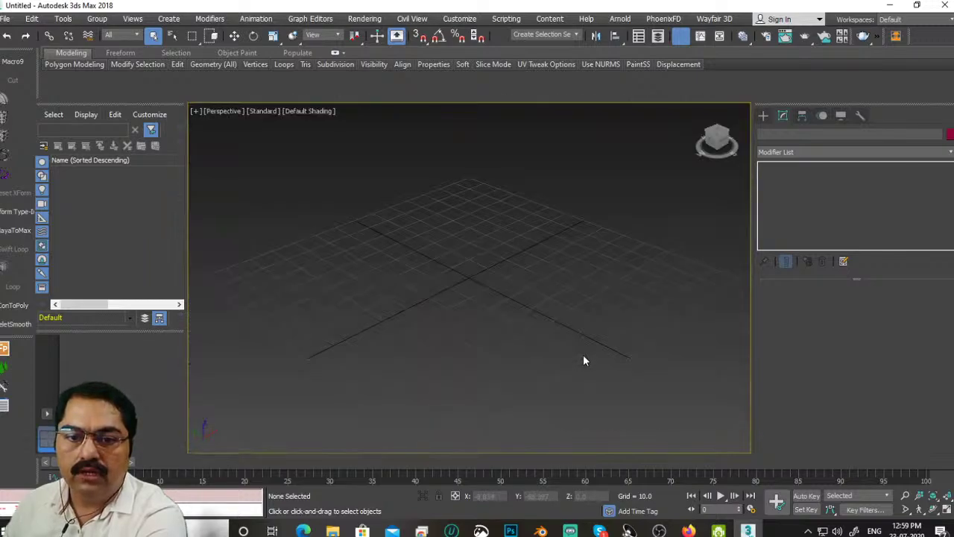
# Step: View the Front, Top, Left and Perspective viewports maximized one after another, returning to the four-view layout each time
pyautogui.hotkey('alt', 'w')
pyautogui.click(567, 222)
pyautogui.hotkey('alt', 'w')
pyautogui.hotkey('alt', 'w')
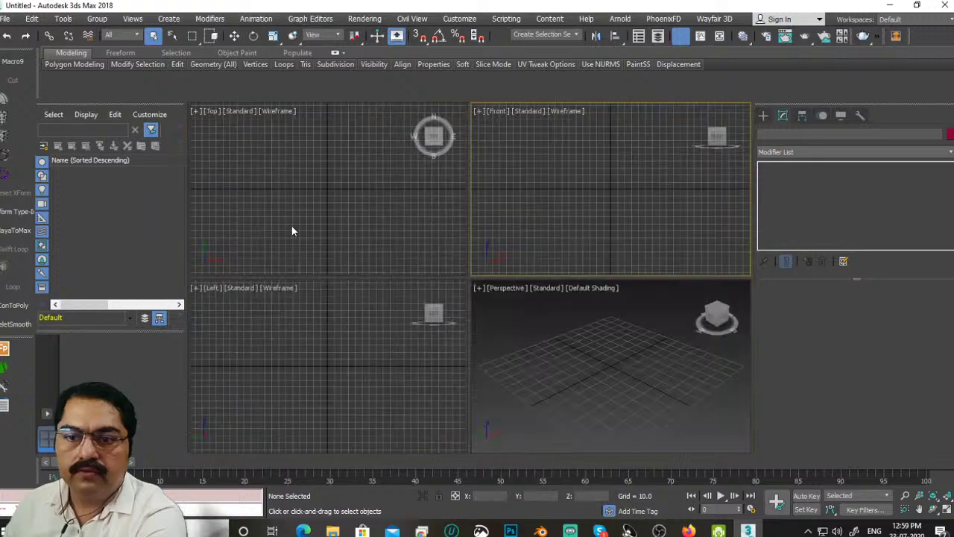
pyautogui.click(290, 231)
pyautogui.hotkey('alt', 'w')
pyautogui.hotkey('alt', 'w')
pyautogui.click(326, 340)
pyautogui.hotkey('alt', 'w')
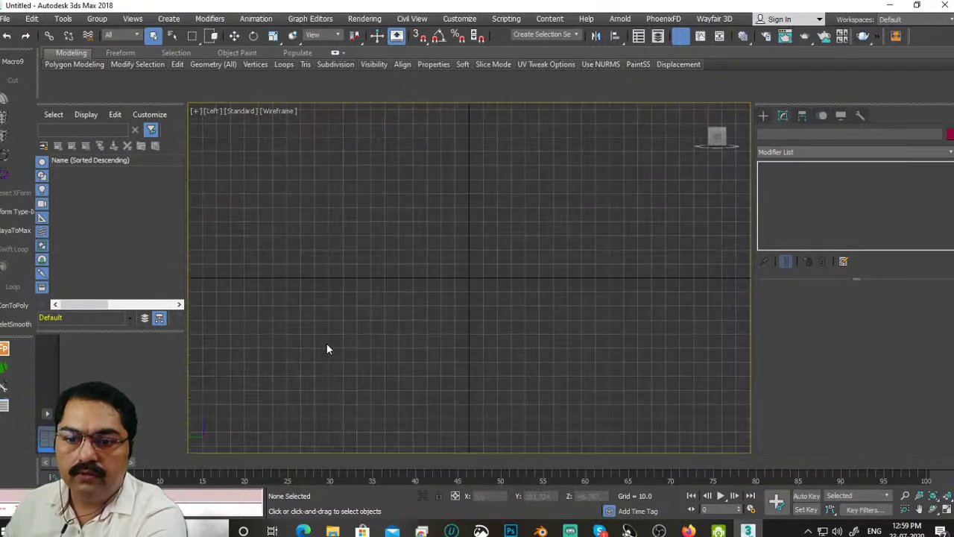
pyautogui.hotkey('alt', 'w')
pyautogui.click(541, 348)
pyautogui.hotkey('alt', 'w')
pyautogui.hotkey('alt', 'w')
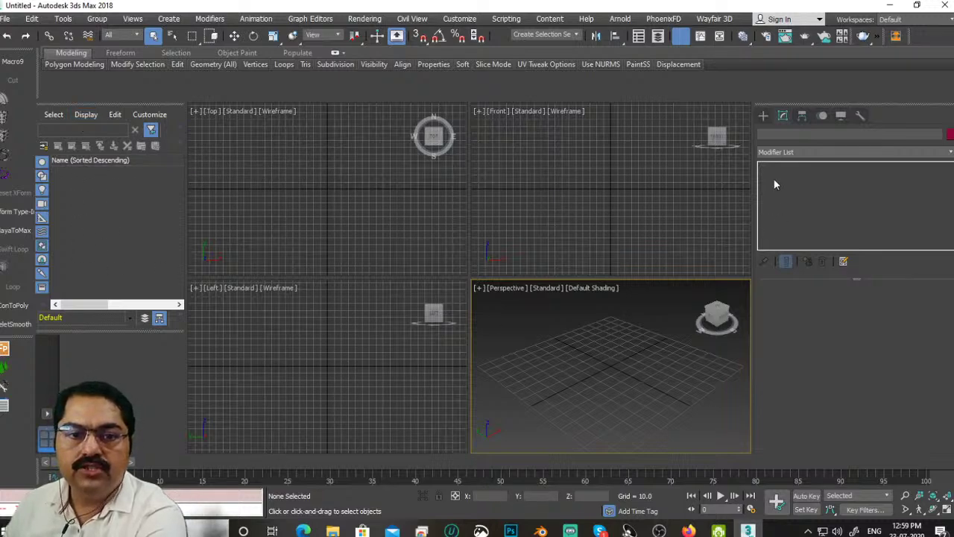
# Step: Create a Standard Primitives box about 45 × 43 × 38 units near the grid centre in the maximized Perspective viewport
pyautogui.click(763, 116)
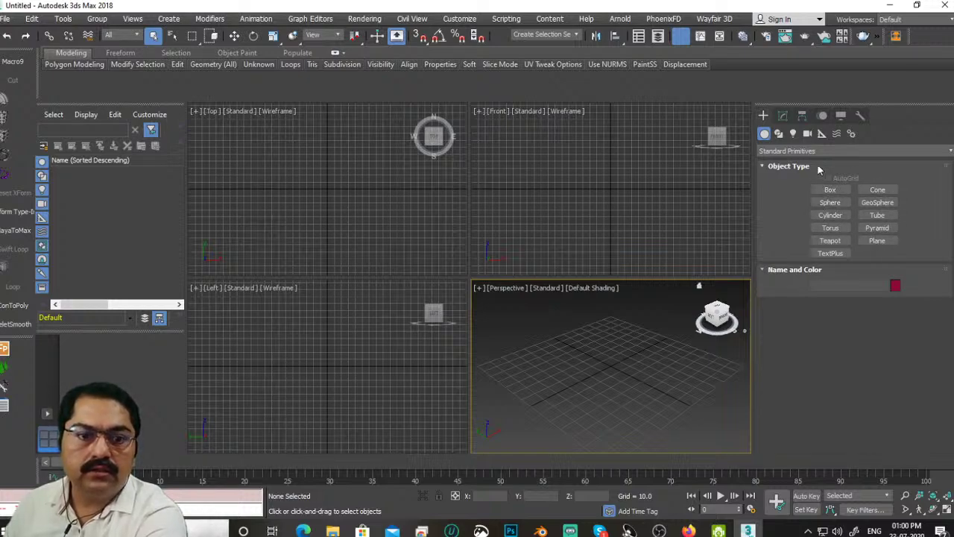
pyautogui.click(856, 152)
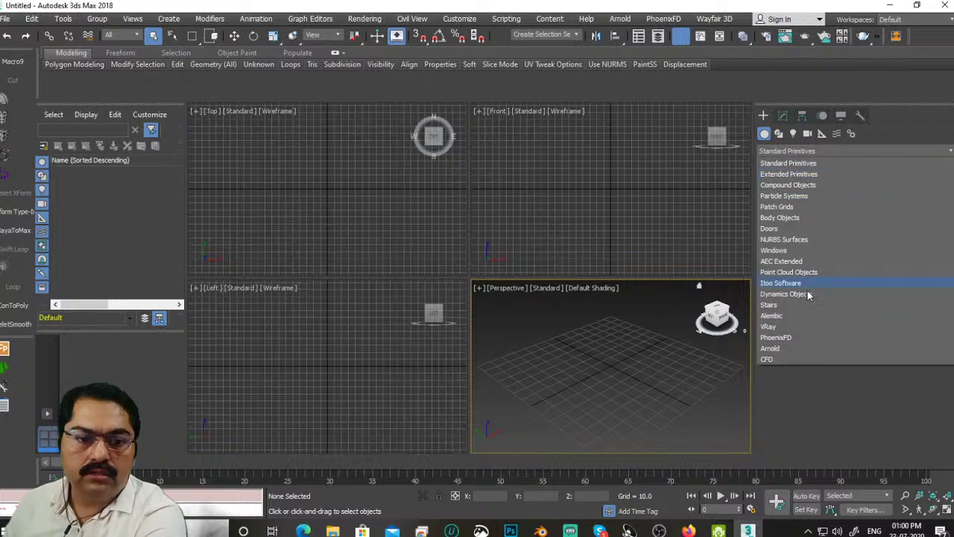
pyautogui.click(802, 164)
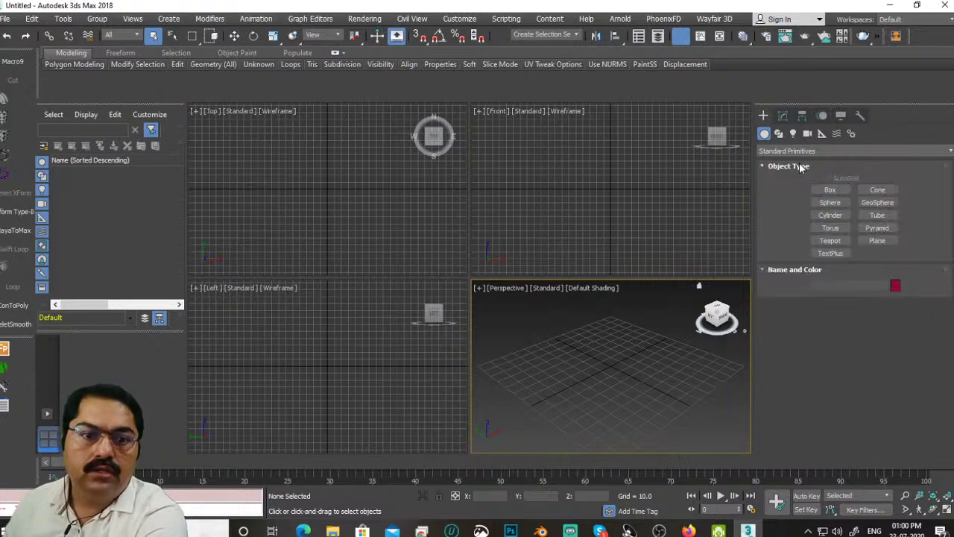
pyautogui.click(830, 191)
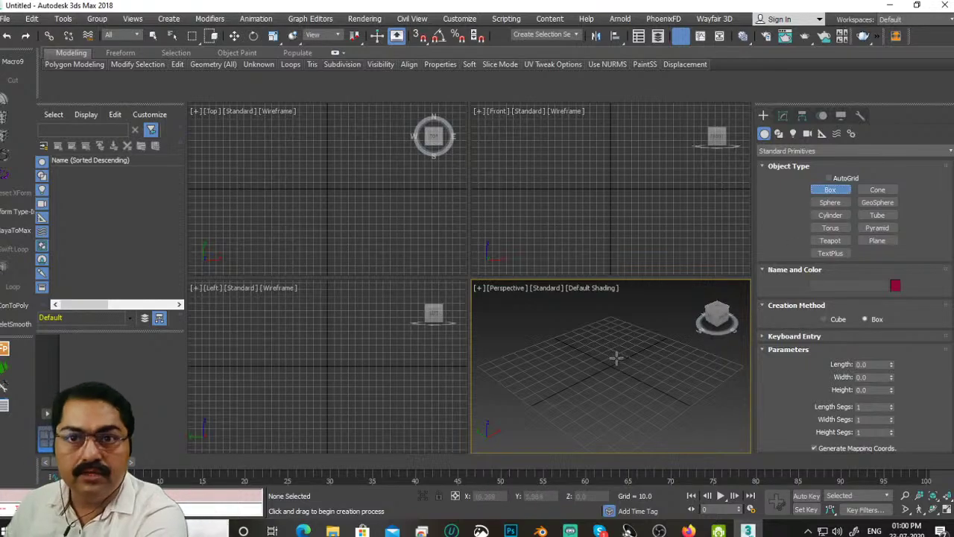
pyautogui.hotkey('alt', 'w')
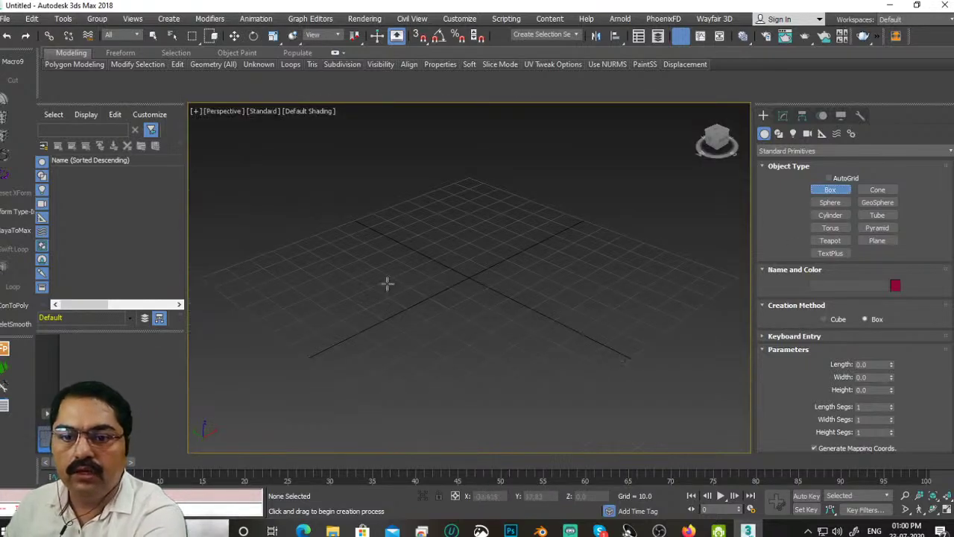
pyautogui.moveTo(417, 263); pyautogui.dragTo(580, 266)
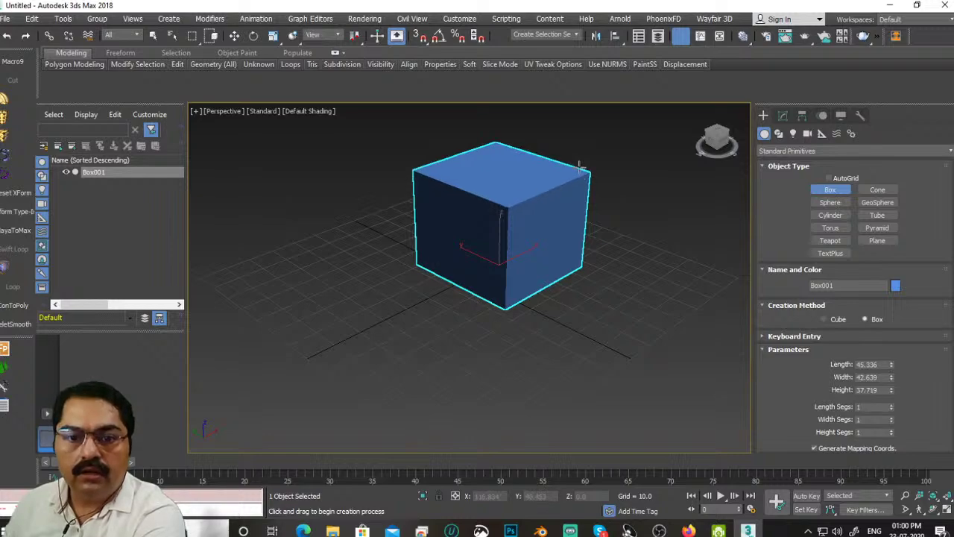
# Step: Create two more boxes in front of the first, about 34 × 29 × 36 and 31 × 31 × 28 units, and end box creation
pyautogui.click(309, 328)
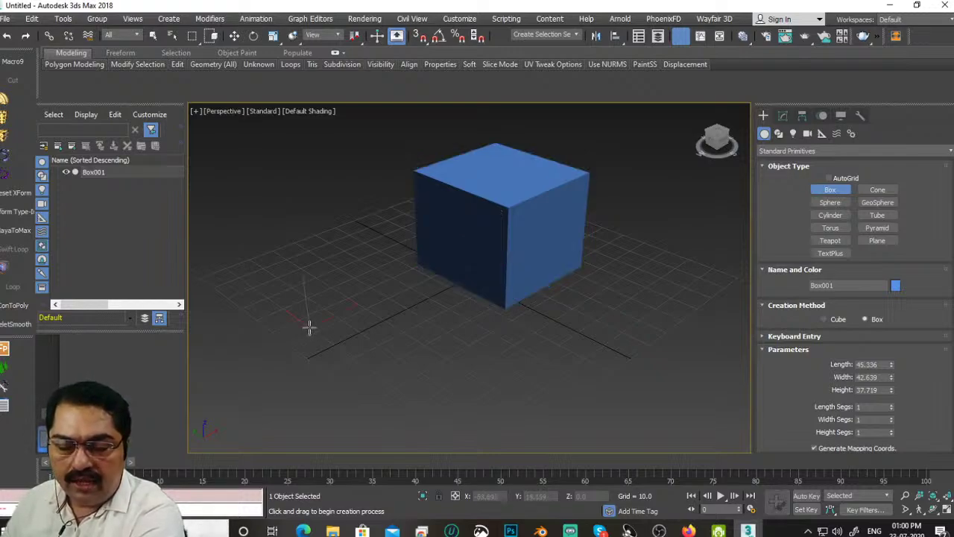
pyautogui.moveTo(309, 328); pyautogui.dragTo(445, 335)
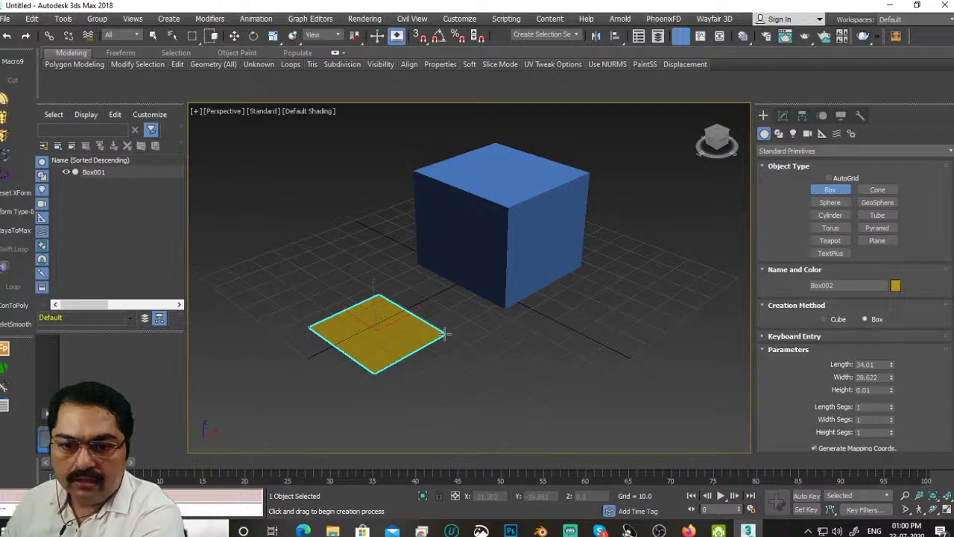
pyautogui.click(445, 335)
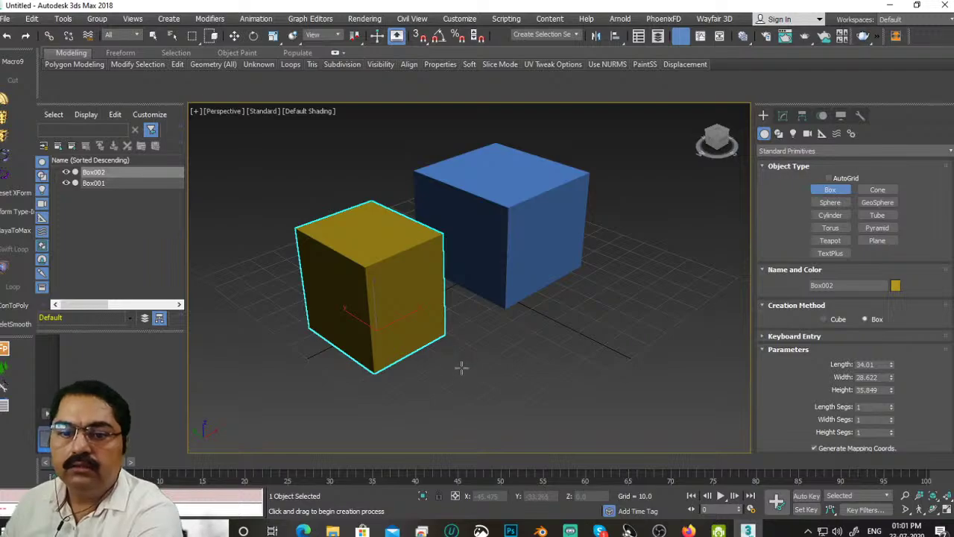
pyautogui.moveTo(459, 363); pyautogui.dragTo(602, 361)
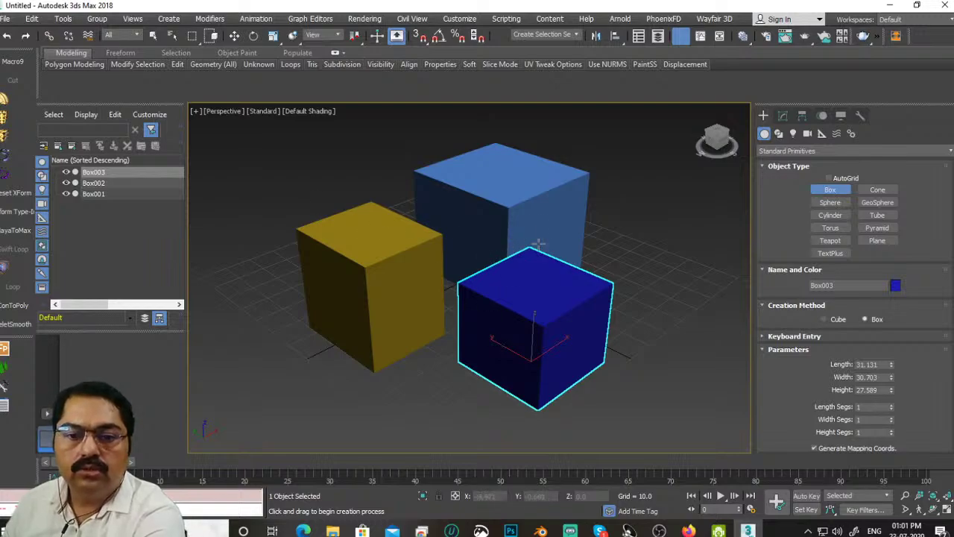
pyautogui.rightClick(626, 260)
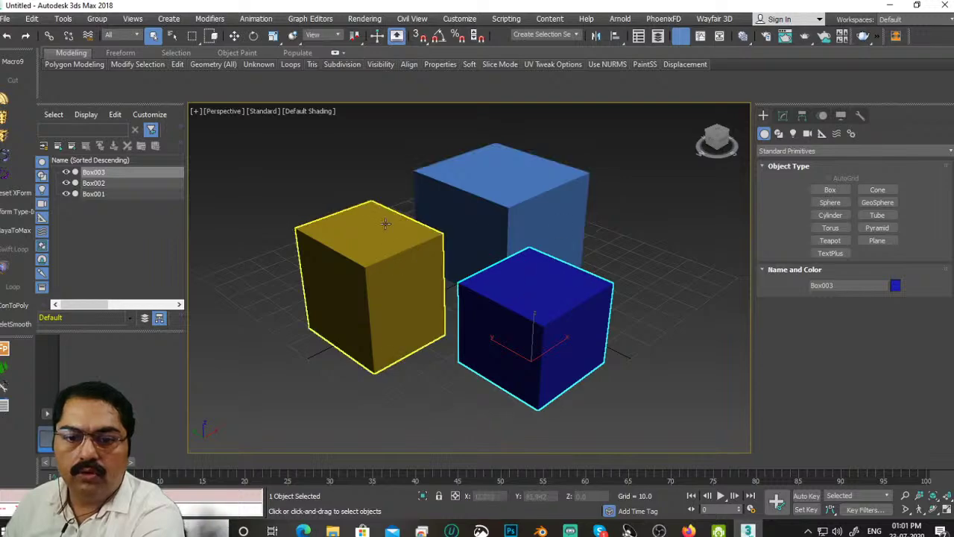
# Step: Select the three boxes individually in the Perspective viewport, ending with the dark blue box selected
pyautogui.click(383, 386)
pyautogui.click(498, 204)
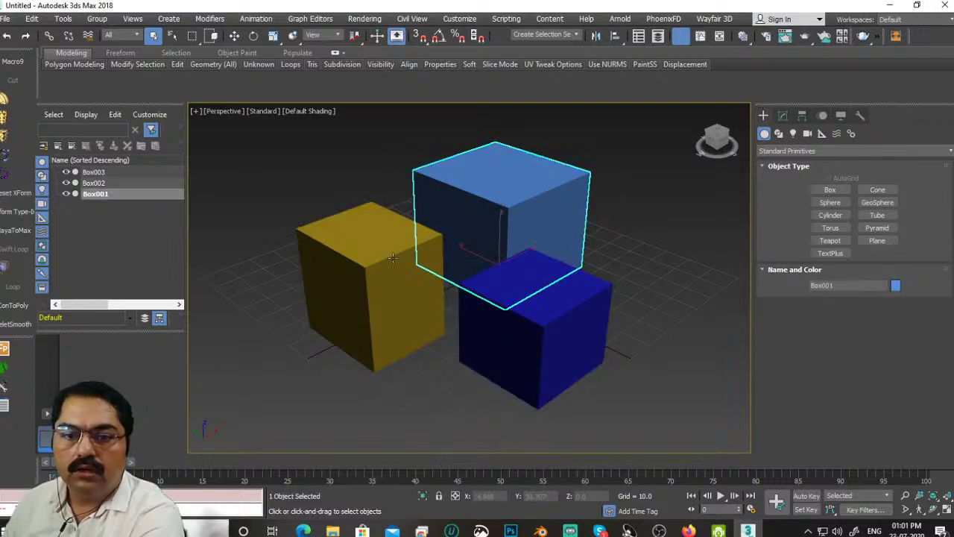
pyautogui.click(395, 257)
pyautogui.click(517, 330)
pyautogui.click(524, 187)
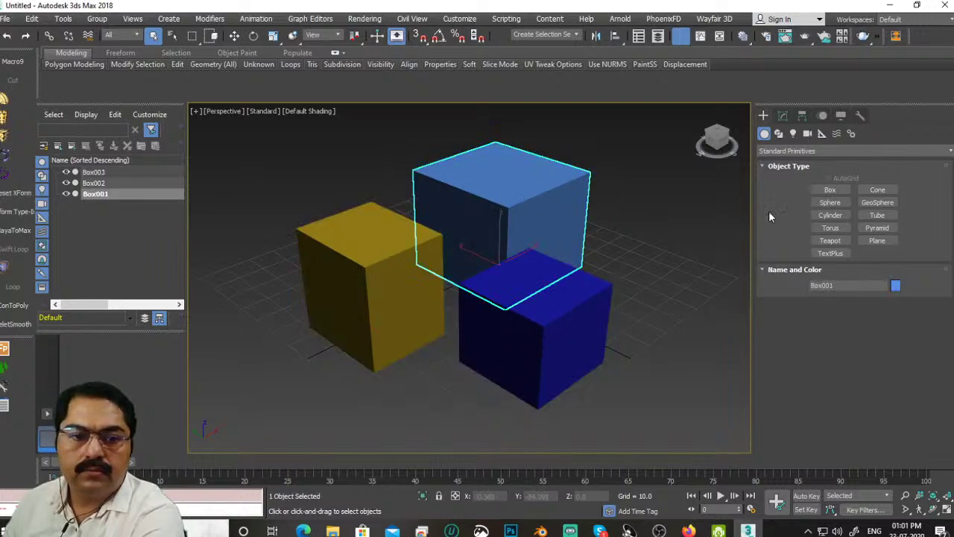
pyautogui.click(617, 351)
pyautogui.click(503, 193)
pyautogui.click(533, 332)
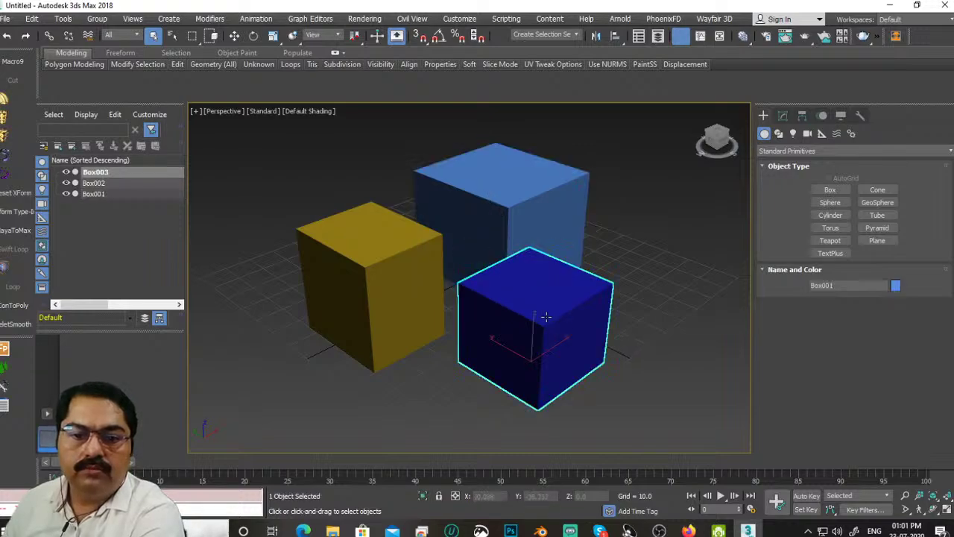
# Step: Select the large light blue box, show its editable parameters, and examine its length, width and height values
pyautogui.click(512, 215)
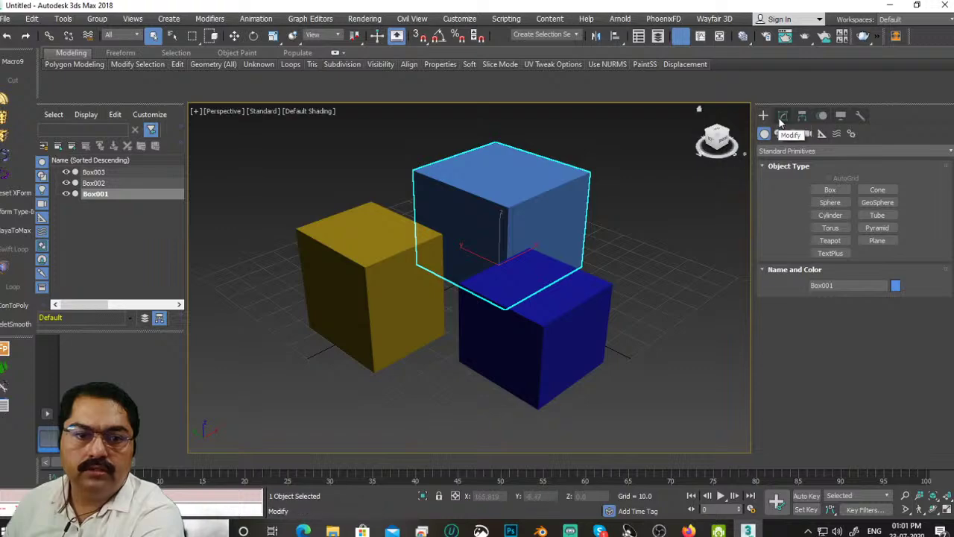
pyautogui.click(784, 118)
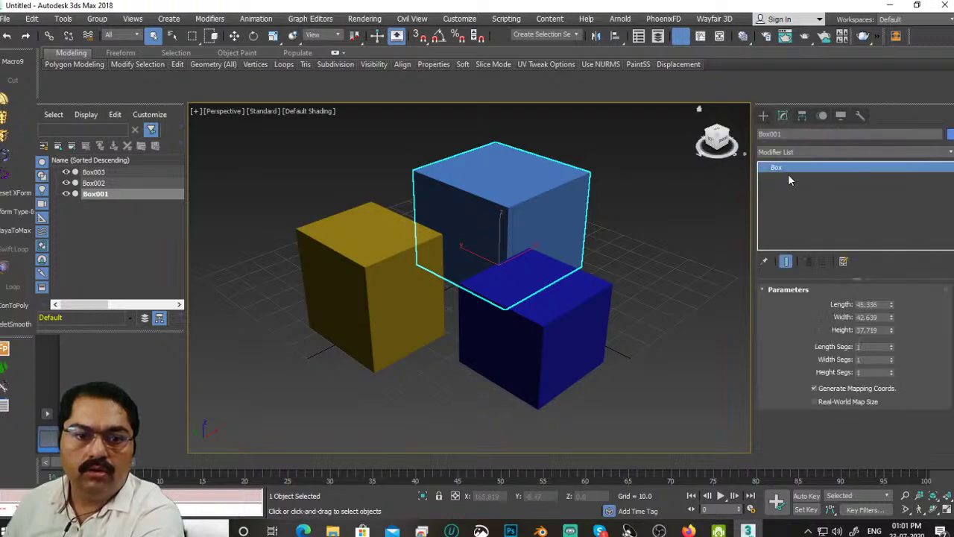
pyautogui.click(614, 238)
pyautogui.click(576, 239)
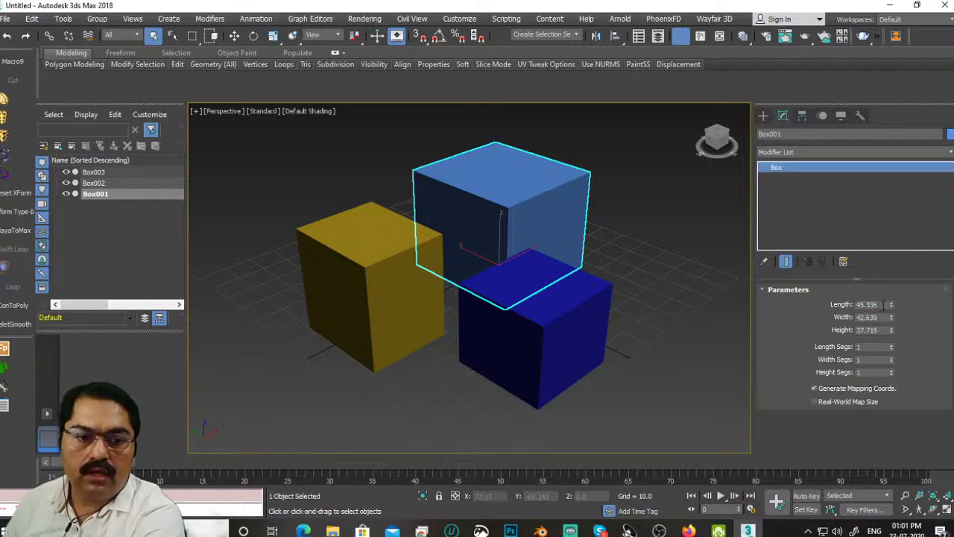
pyautogui.doubleClick(884, 304)
pyautogui.doubleClick(880, 318)
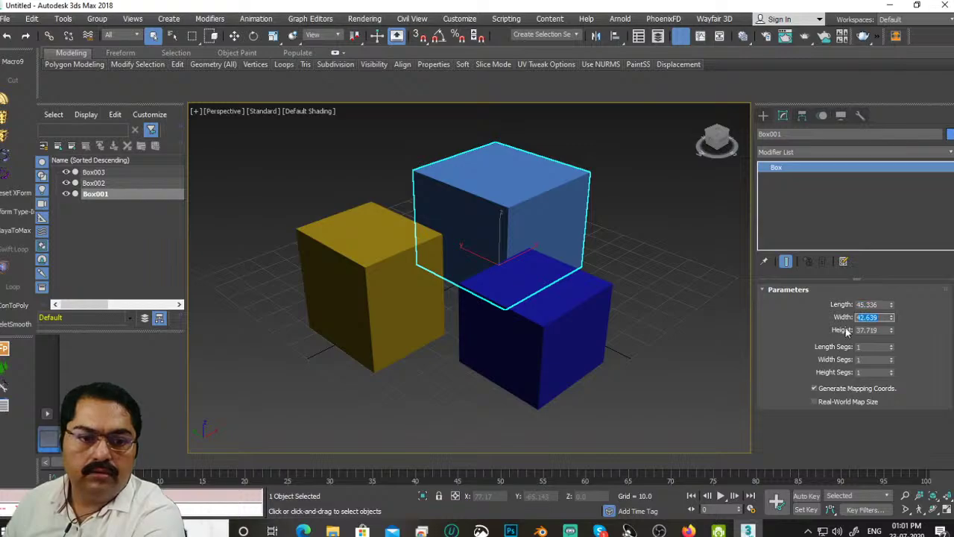
pyautogui.doubleClick(879, 329)
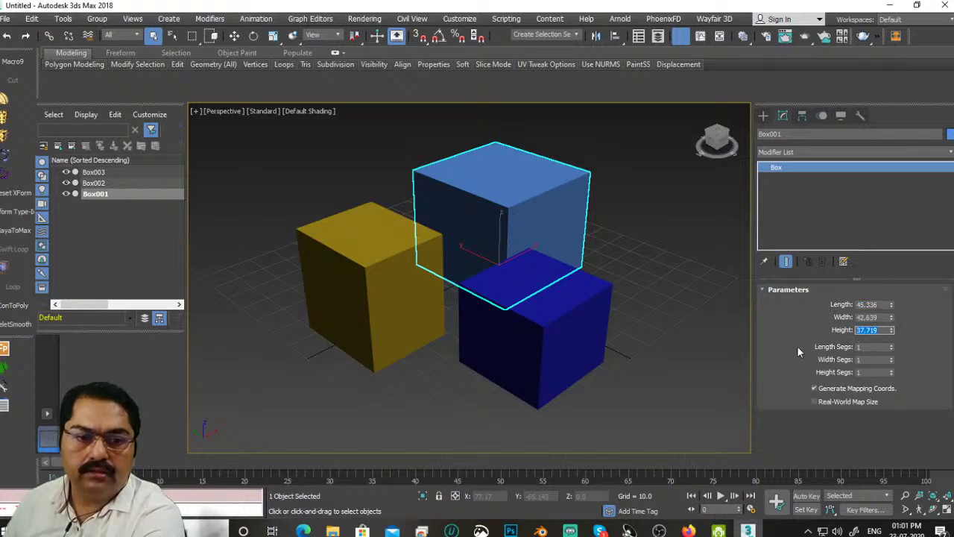
pyautogui.click(771, 312)
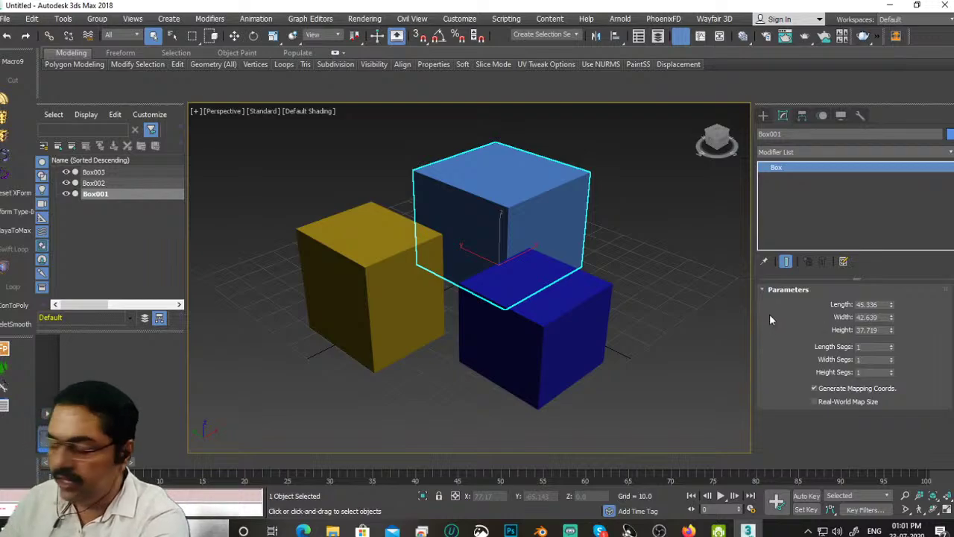
pyautogui.press('0')
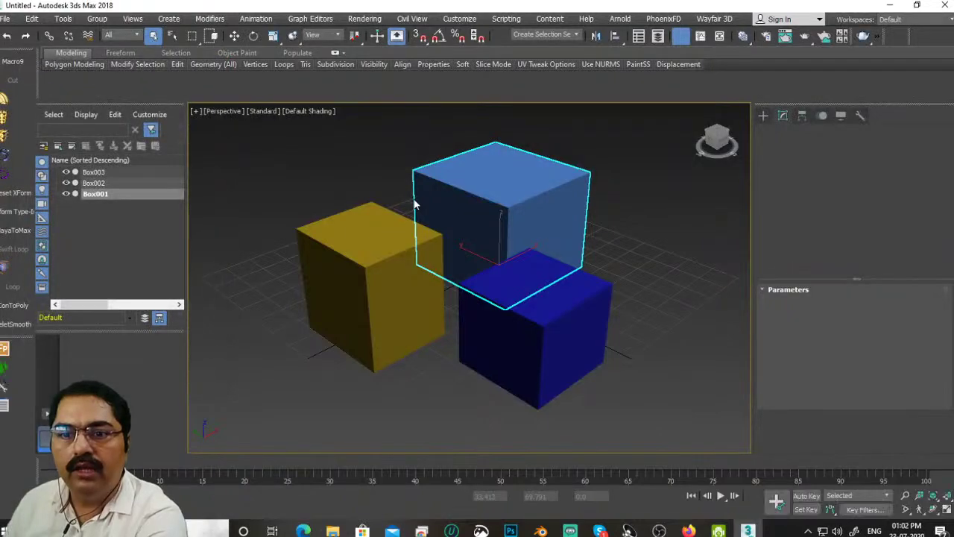
pyautogui.click(632, 246)
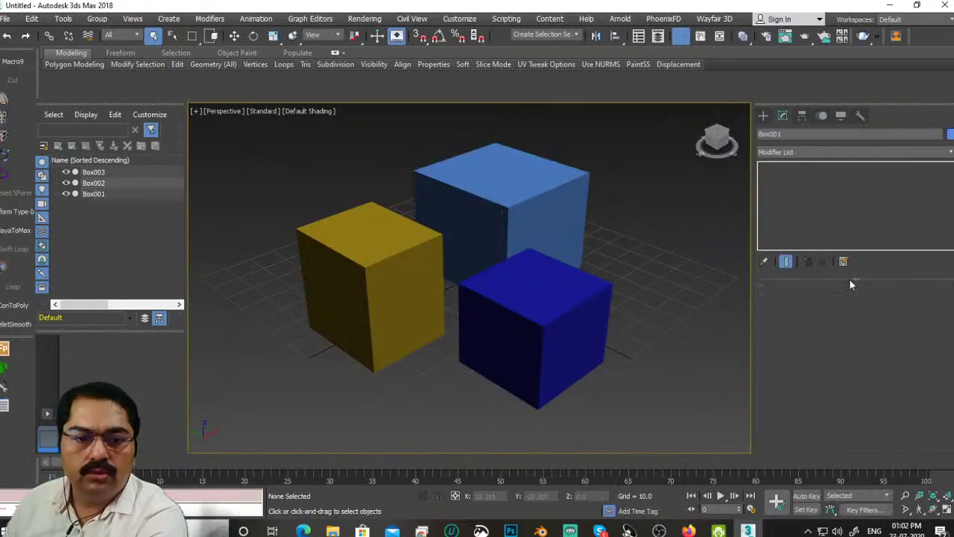
pyautogui.click(551, 208)
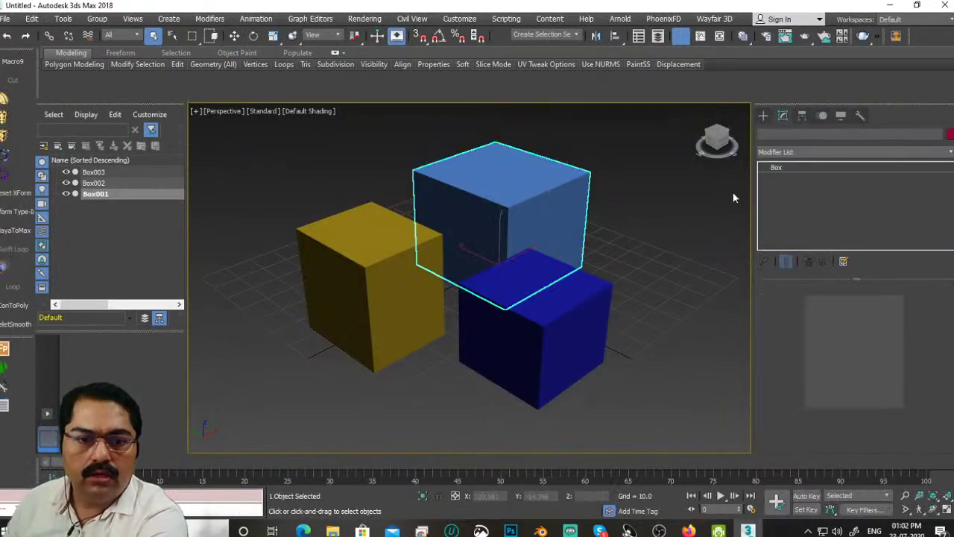
# Step: Delete the dark blue box and the yellow box from the scene
pyautogui.click(559, 317)
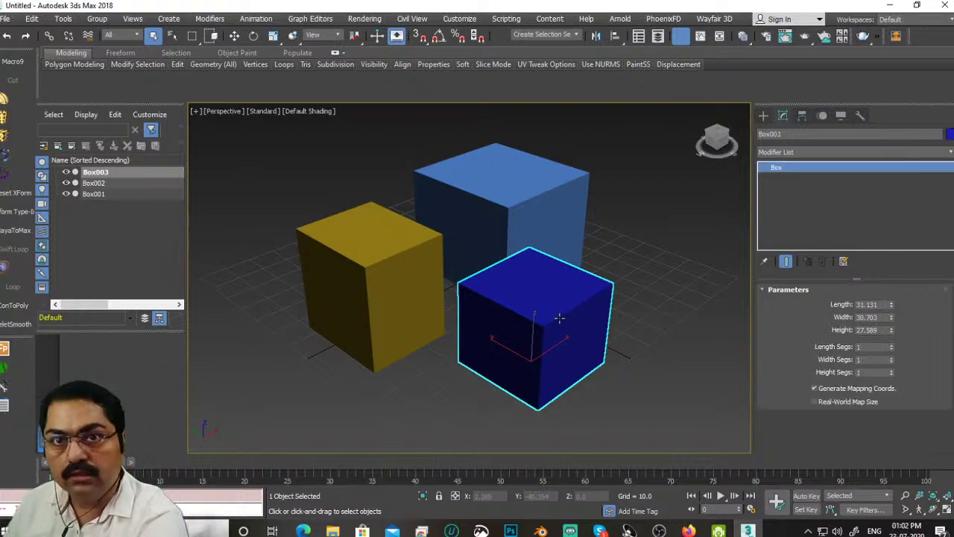
pyautogui.press('Delete')
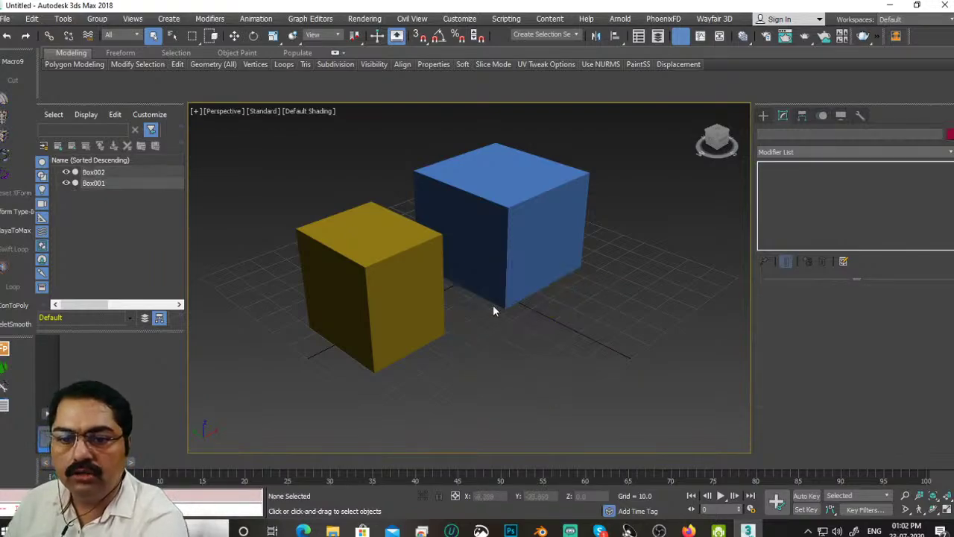
pyautogui.click(416, 277)
pyautogui.press('Delete')
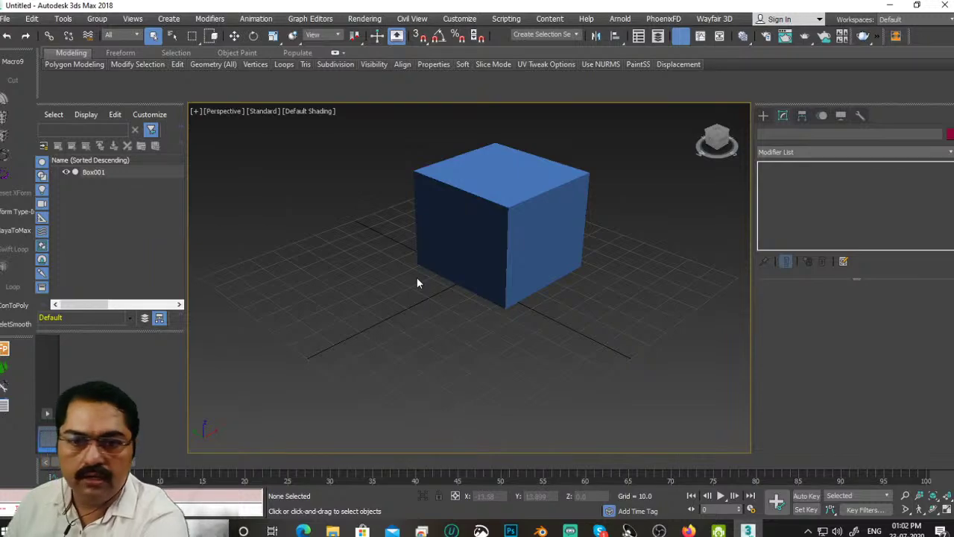
# Step: Set the remaining light blue box's length, width and height to 20 each
pyautogui.click(507, 227)
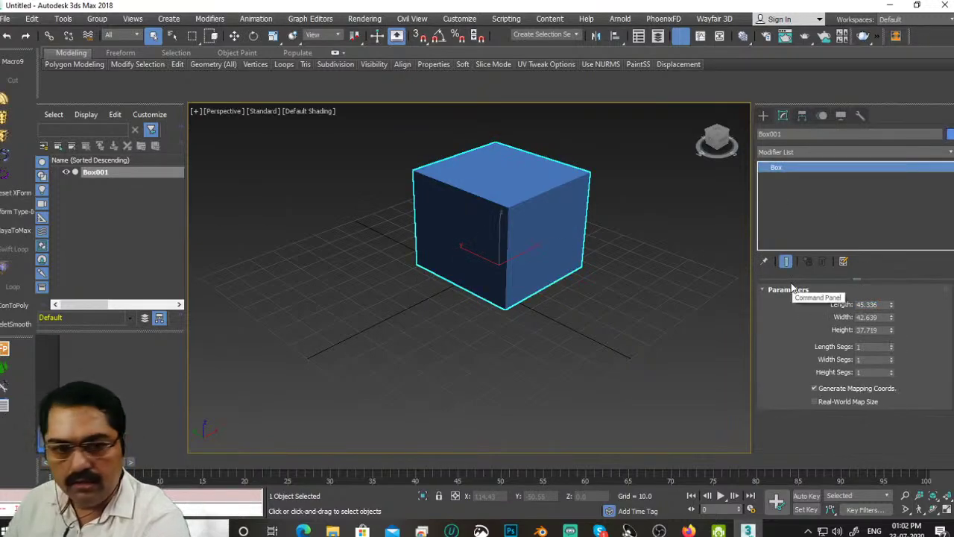
pyautogui.click(884, 305)
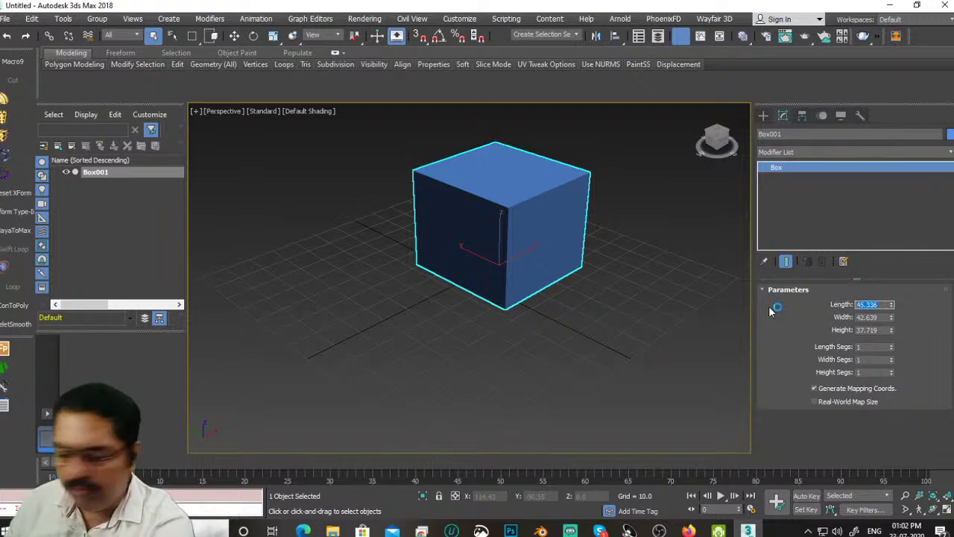
pyautogui.write('2')
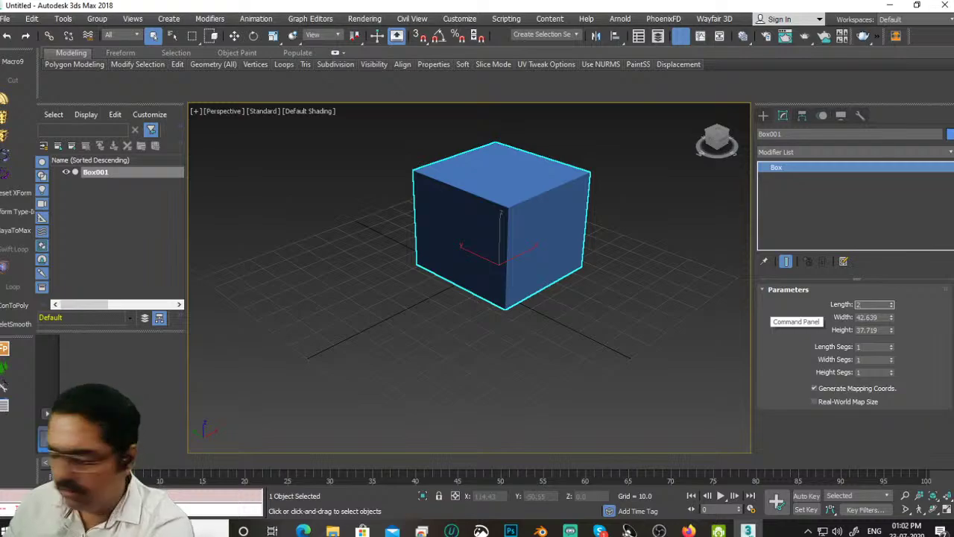
pyautogui.write('0')
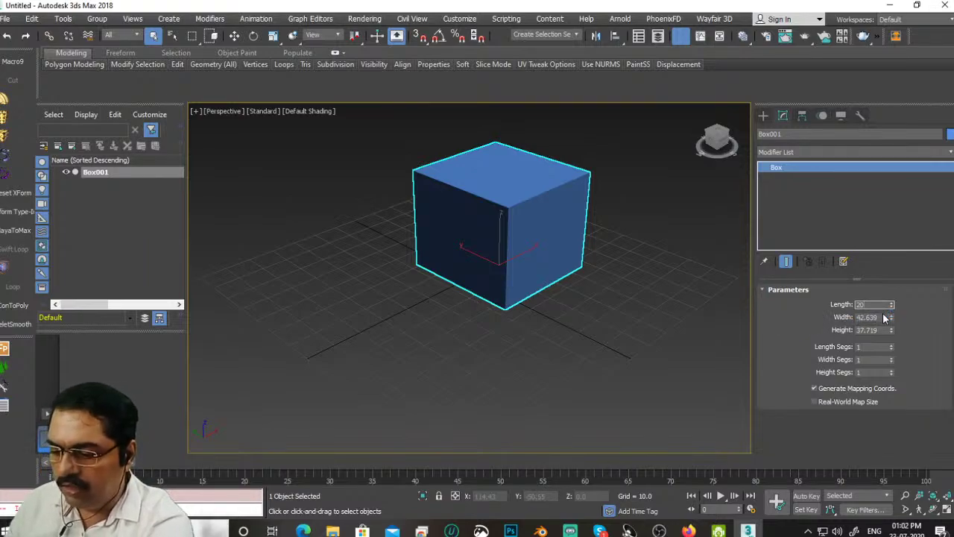
pyautogui.press('Tab')
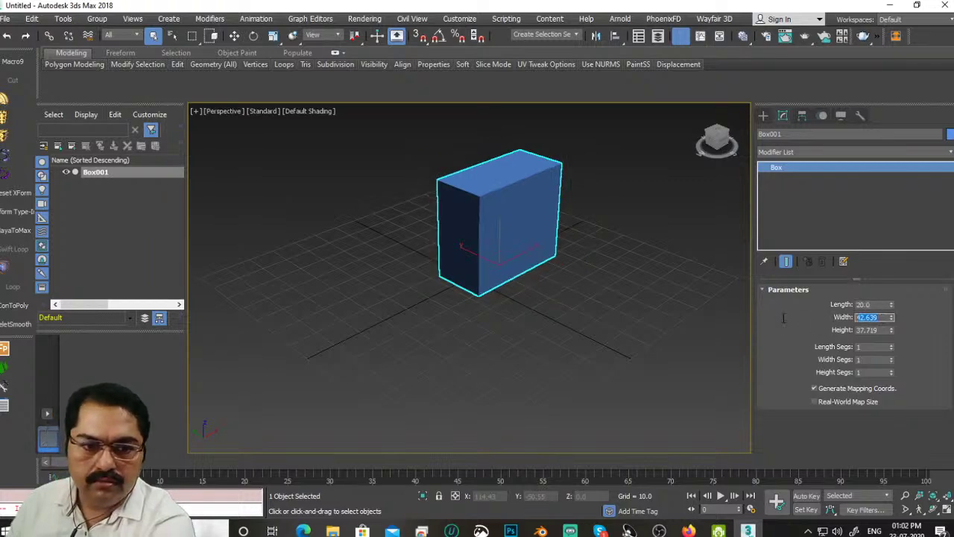
pyautogui.write('20')
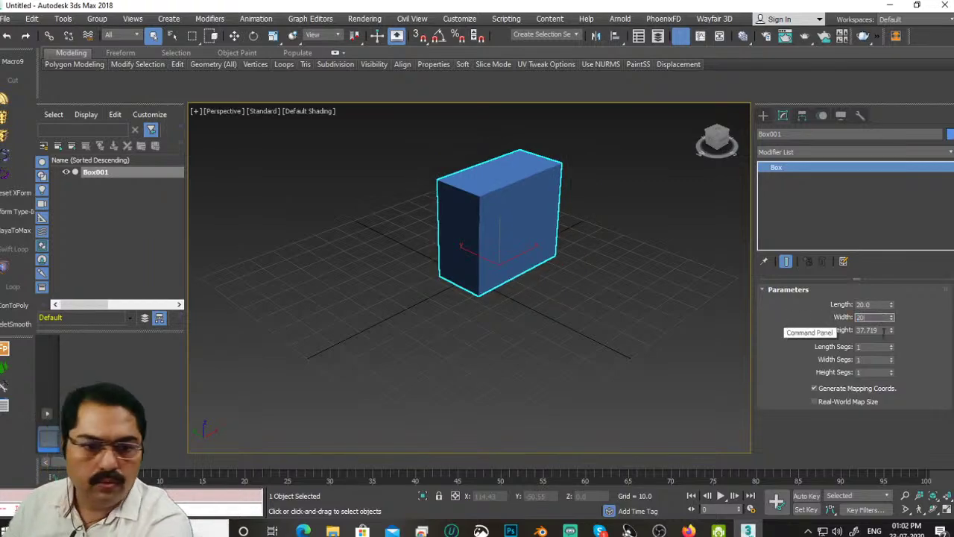
pyautogui.press('Tab')
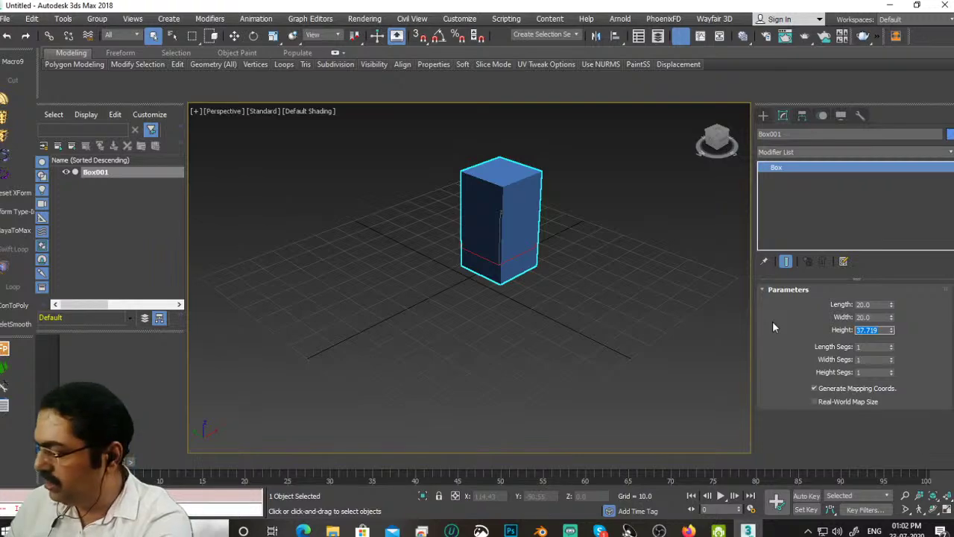
pyautogui.write('3')
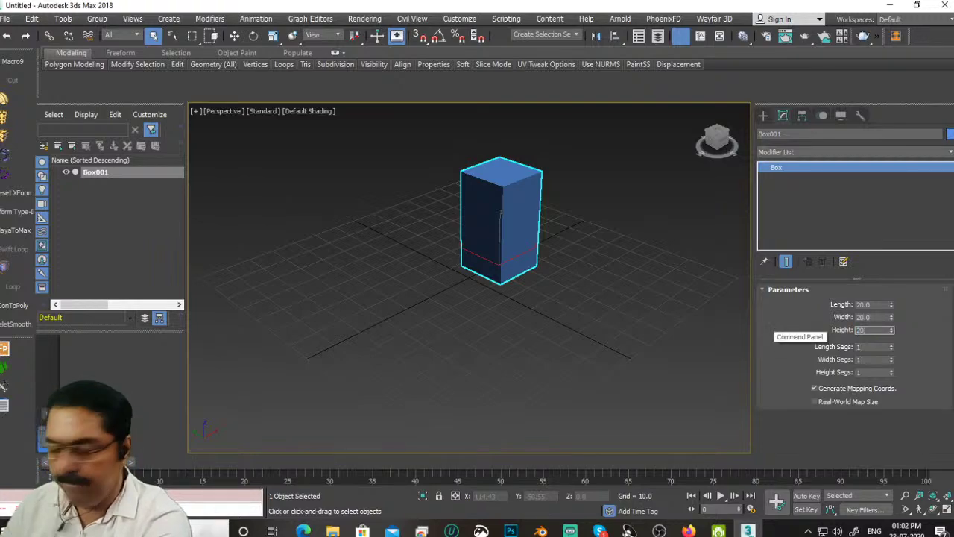
pyautogui.write('0')
pyautogui.press('Return')
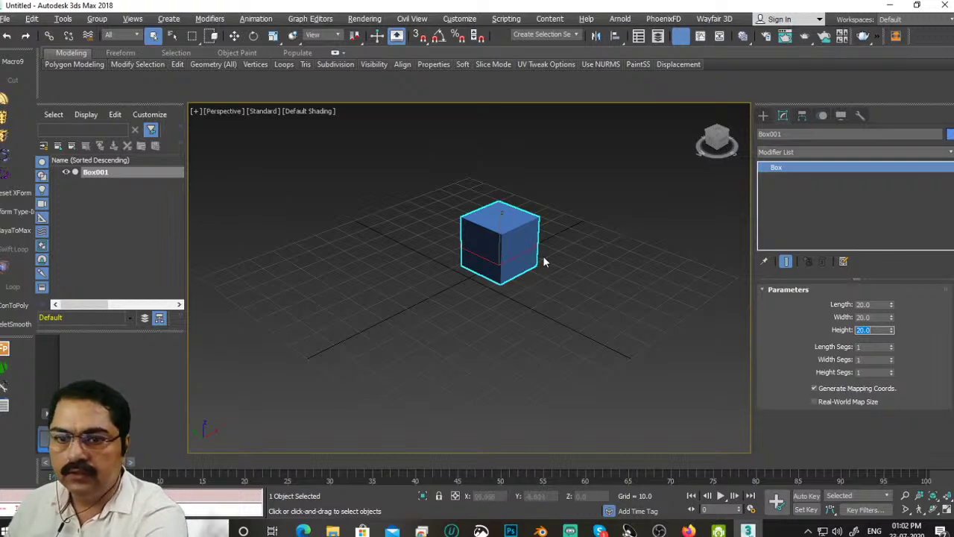
# Step: Orbit the Perspective view towards the cube's front and zoom in and out repeatedly, ending on a closer view
pyautogui.keyDown('alt'); pyautogui.moveTo(541, 255); pyautogui.dragTo(496, 256, button='middle'); pyautogui.keyUp('alt')
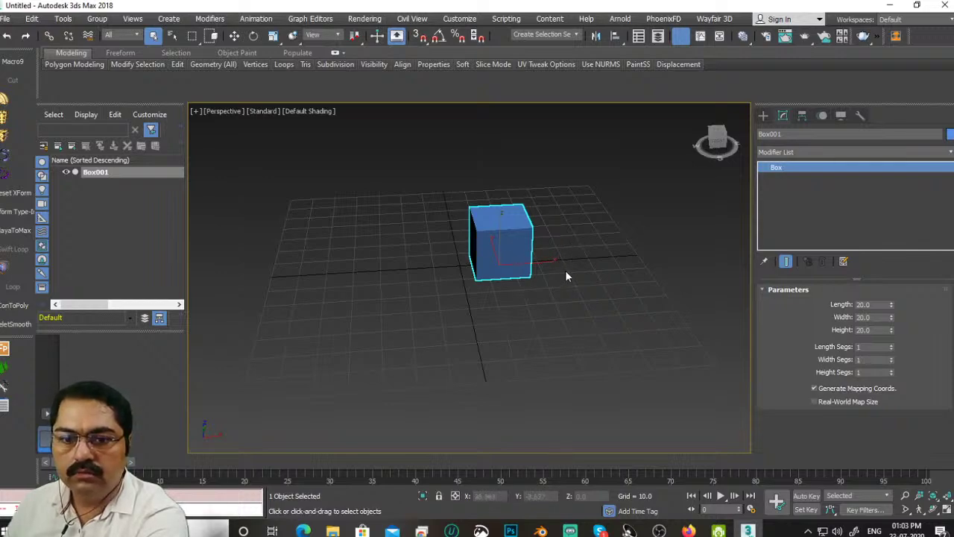
pyautogui.scroll(5, 565, 267)
pyautogui.scroll(-7, 585, 221)
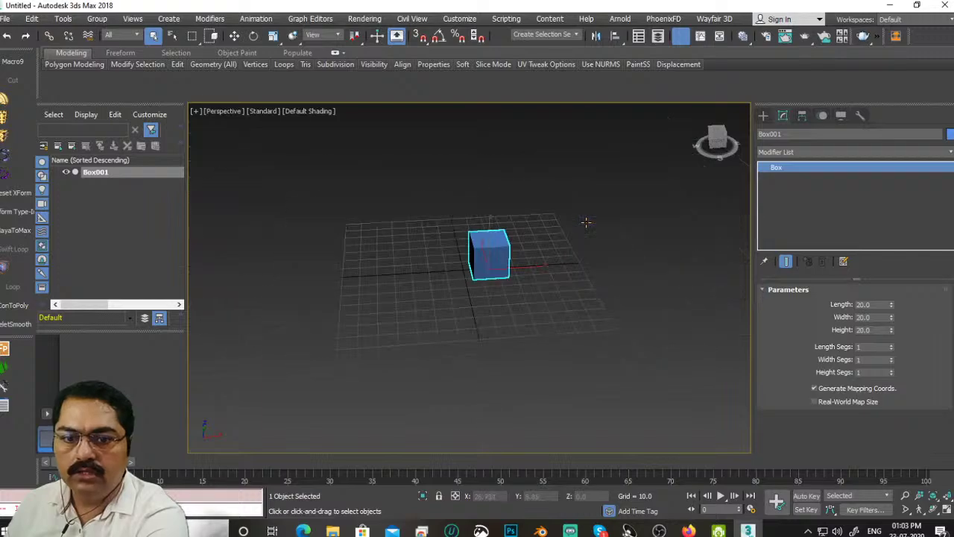
pyautogui.scroll(4, 586, 221)
pyautogui.scroll(-3, 585, 222)
pyautogui.scroll(5, 586, 222)
pyautogui.scroll(-5, 586, 221)
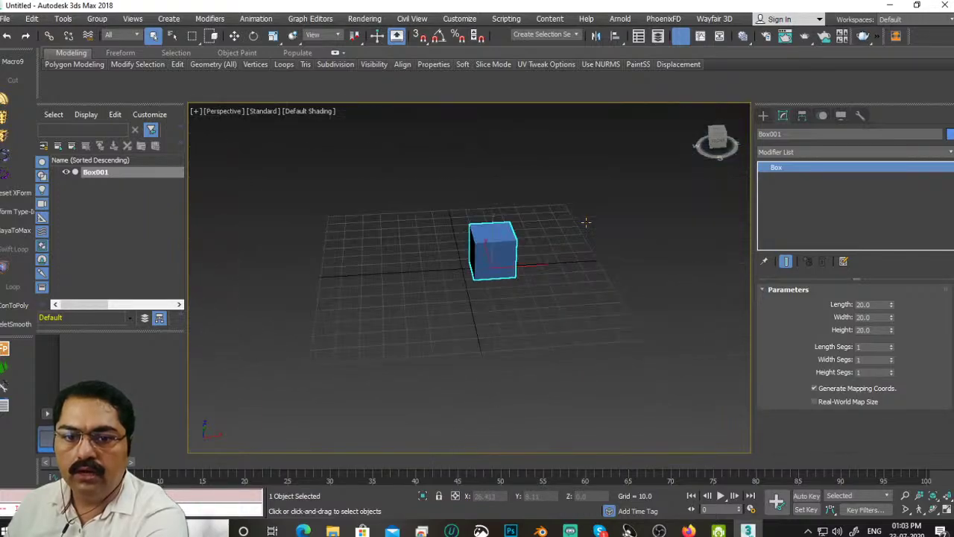
pyautogui.scroll(5, 586, 221)
pyautogui.scroll(-5, 586, 222)
pyautogui.scroll(6, 586, 221)
pyautogui.scroll(-3, 585, 221)
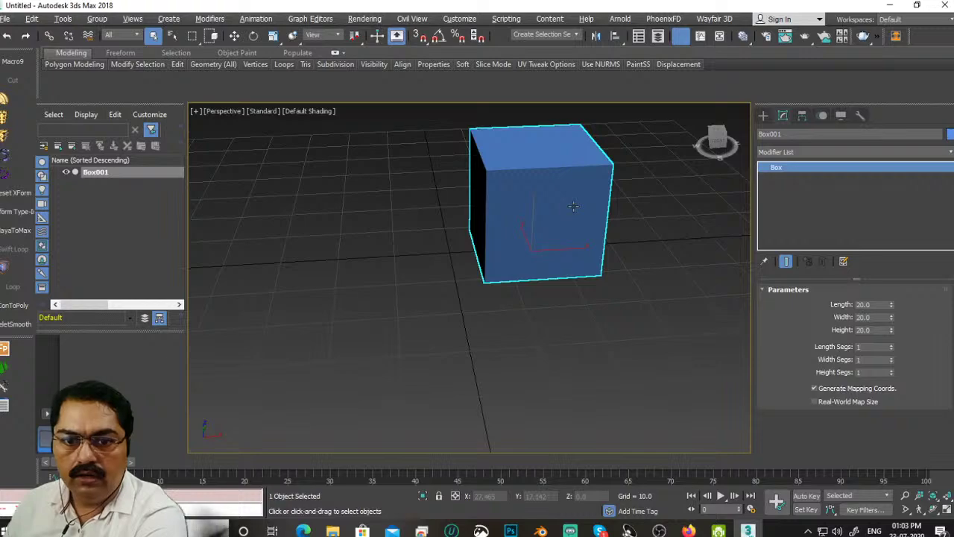
# Step: Pan the Perspective view to recentre the cube and orbit around it to examine its front and side faces
pyautogui.moveTo(573, 204); pyautogui.dragTo(479, 259, button='middle')
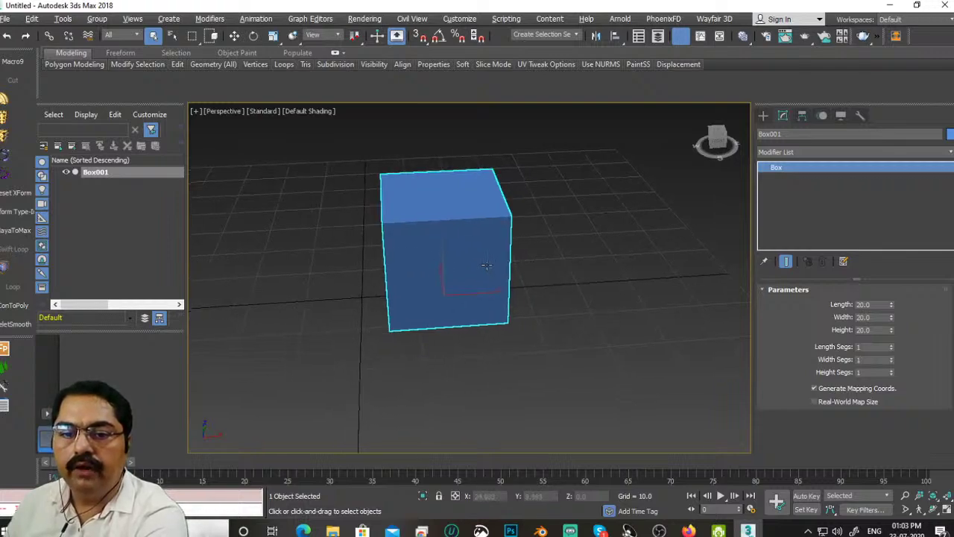
pyautogui.scroll(-4, 480, 260)
pyautogui.scroll(4, 481, 259)
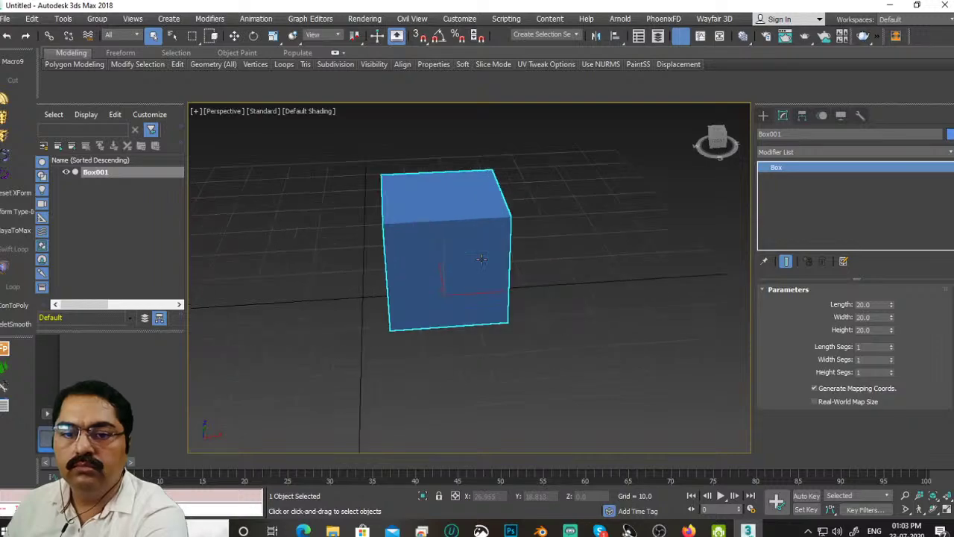
pyautogui.keyDown('alt'); pyautogui.moveTo(480, 254); pyautogui.dragTo(460, 245, button='middle'); pyautogui.keyUp('alt')
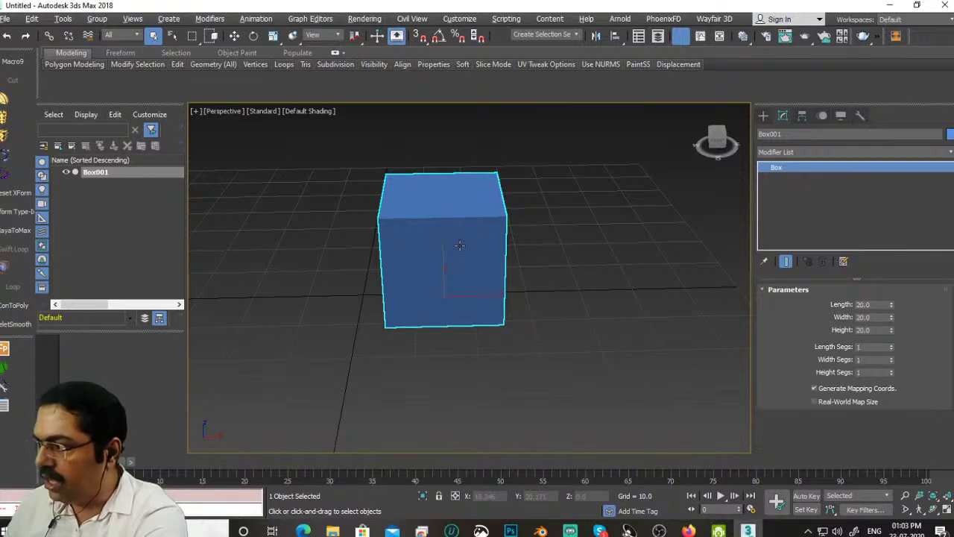
pyautogui.keyDown('alt'); pyautogui.moveTo(432, 237); pyautogui.dragTo(400, 234, button='middle'); pyautogui.keyUp('alt')
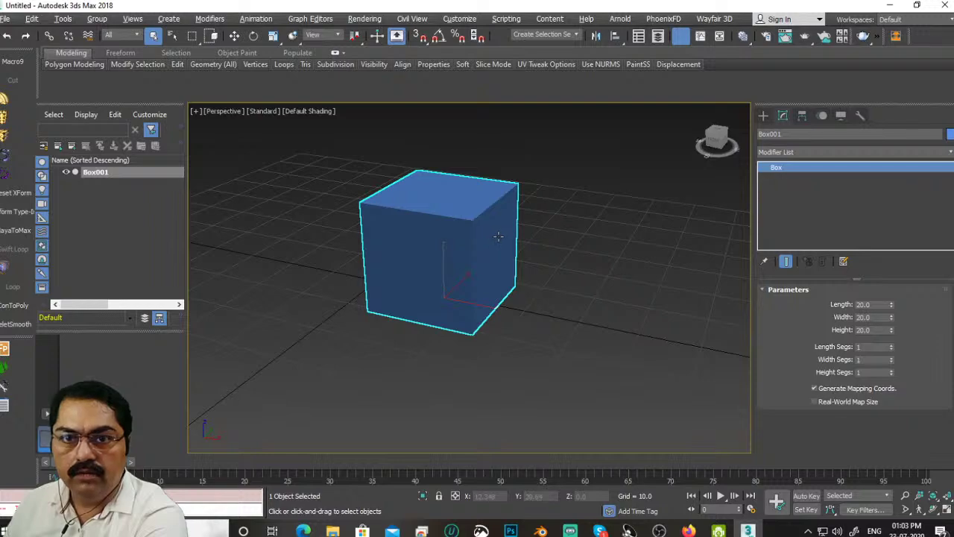
pyautogui.moveTo(498, 236); pyautogui.dragTo(519, 240, button='middle')
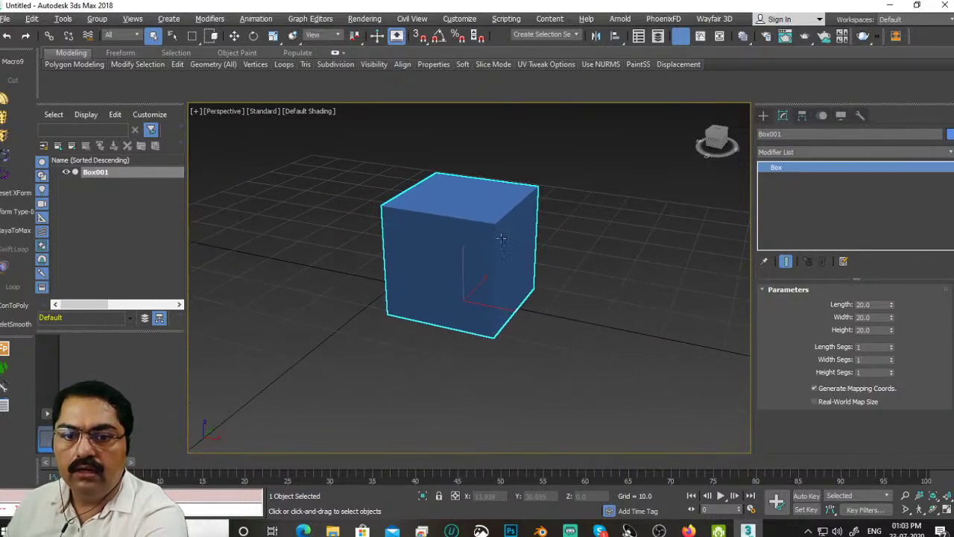
pyautogui.scroll(-2, 461, 250)
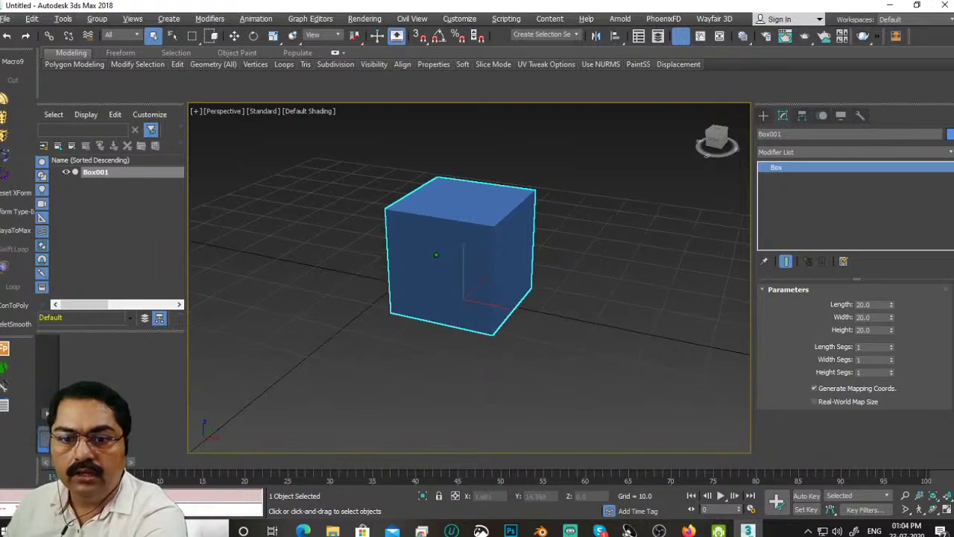
# Step: Zoom in close on the cube's front face and back out several times, ending with the whole cube and grid in view
pyautogui.scroll(5, 486, 314)
pyautogui.scroll(-3, 470, 277)
pyautogui.scroll(6, 469, 278)
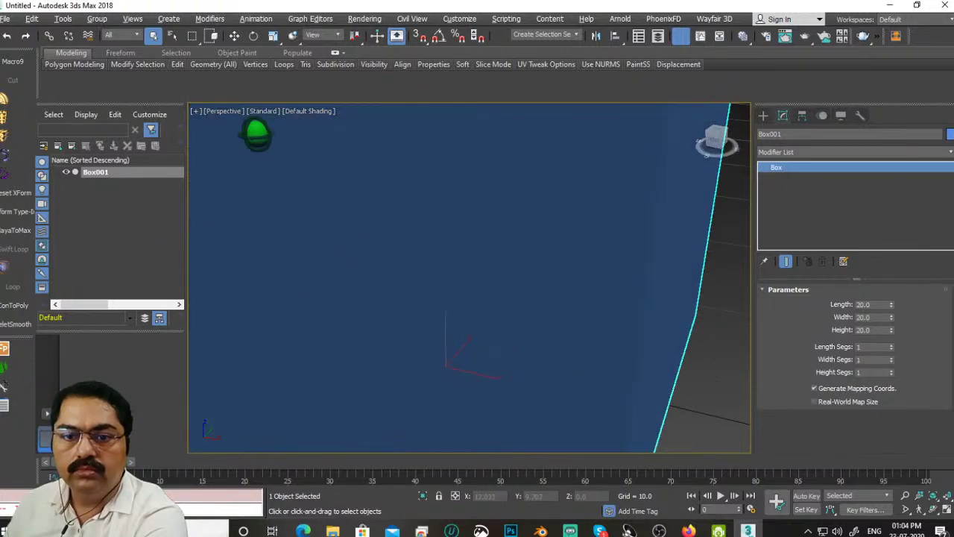
pyautogui.scroll(-5, 469, 277)
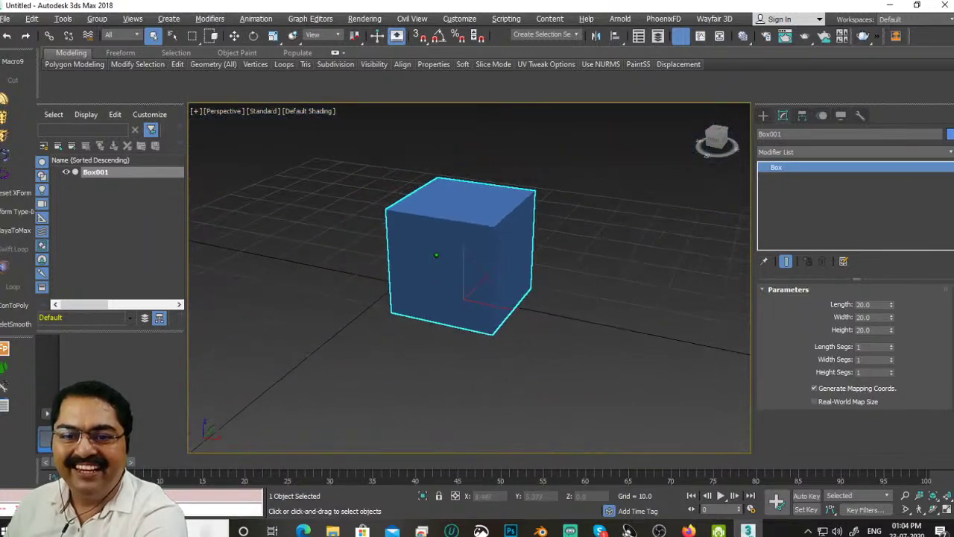
pyautogui.scroll(4, 450, 227)
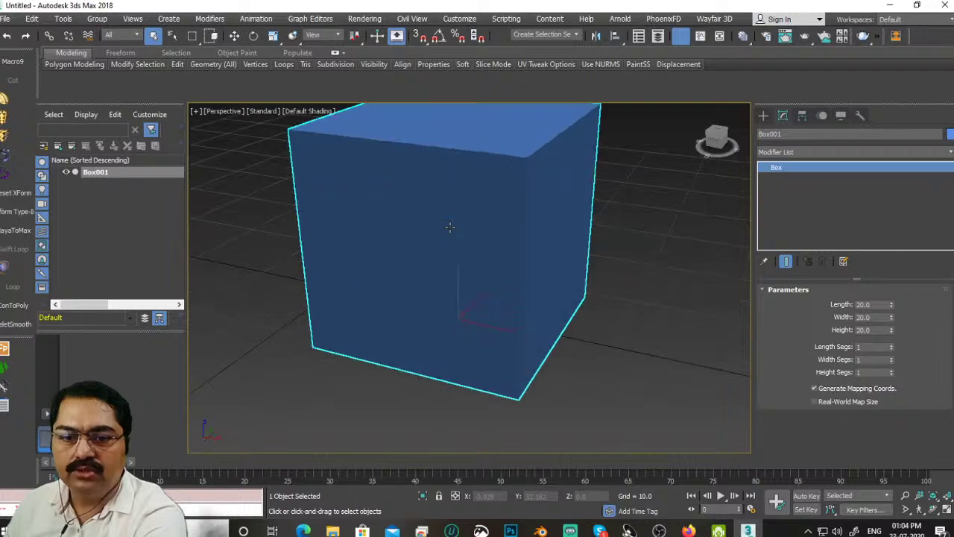
pyautogui.scroll(-4, 449, 227)
pyautogui.scroll(4, 449, 227)
pyautogui.scroll(-3, 450, 227)
pyautogui.scroll(-3, 460, 241)
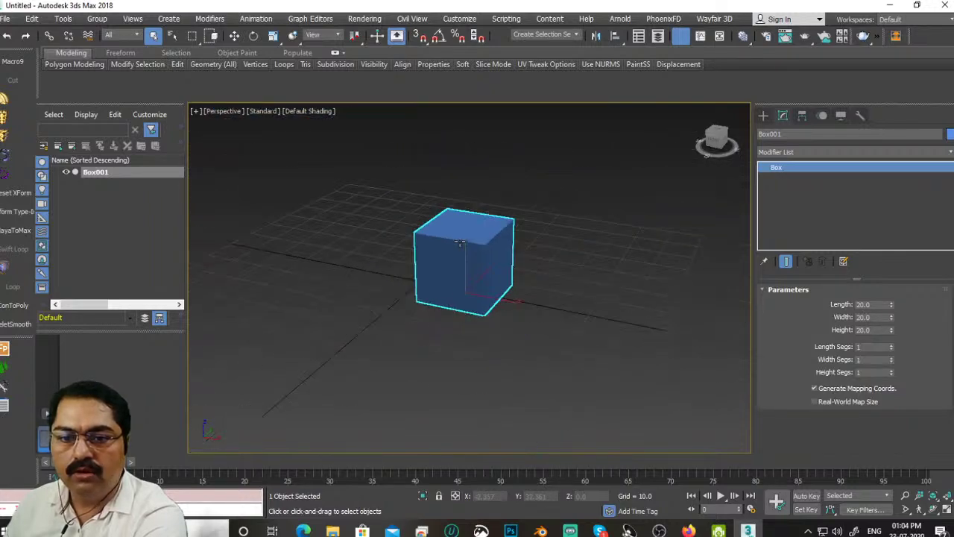
# Step: Zoom in until the cube's front face fills the Perspective view and back out to show the whole cube
pyautogui.scroll(5, 456, 246)
pyautogui.scroll(-2, 452, 250)
pyautogui.scroll(2, 450, 252)
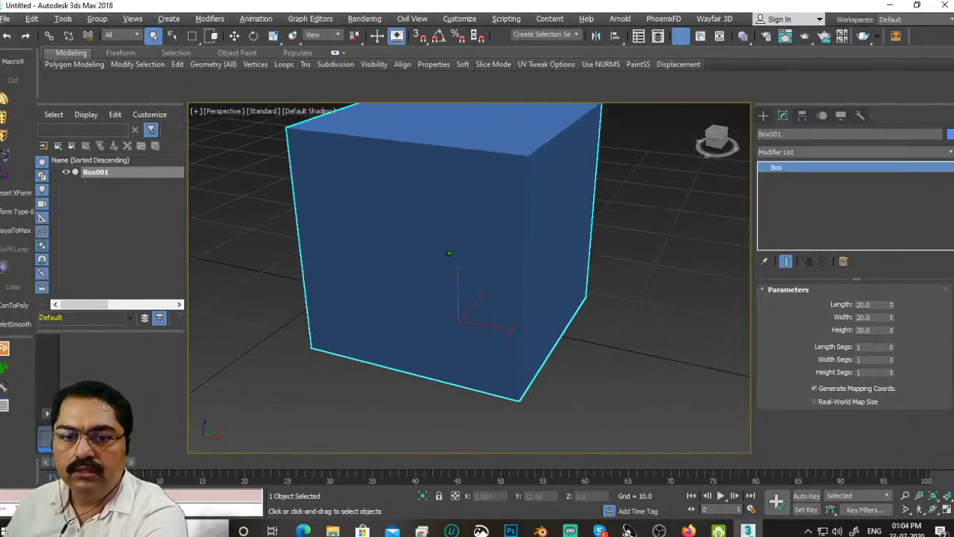
pyautogui.scroll(-3, 448, 250)
pyautogui.scroll(6, 450, 254)
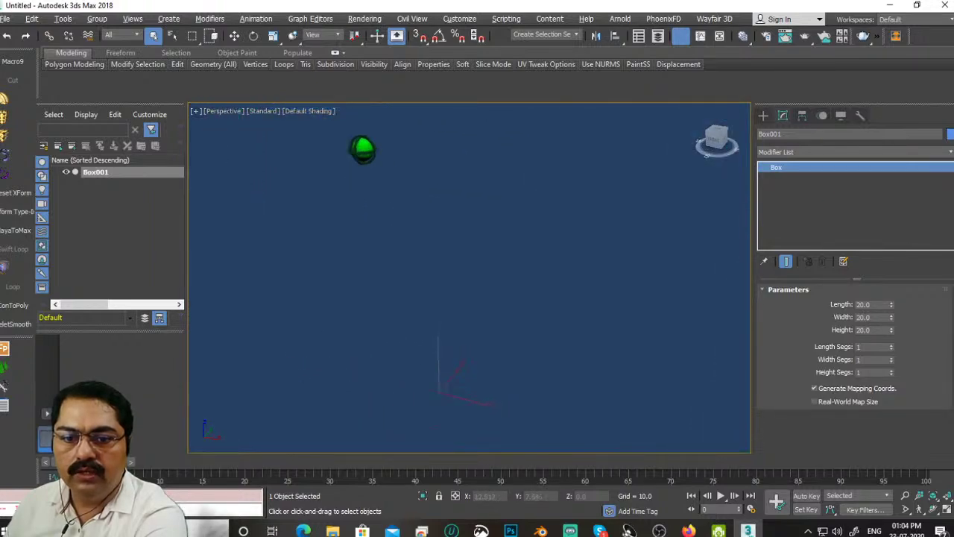
pyautogui.scroll(-6, 439, 240)
pyautogui.scroll(1, 455, 259)
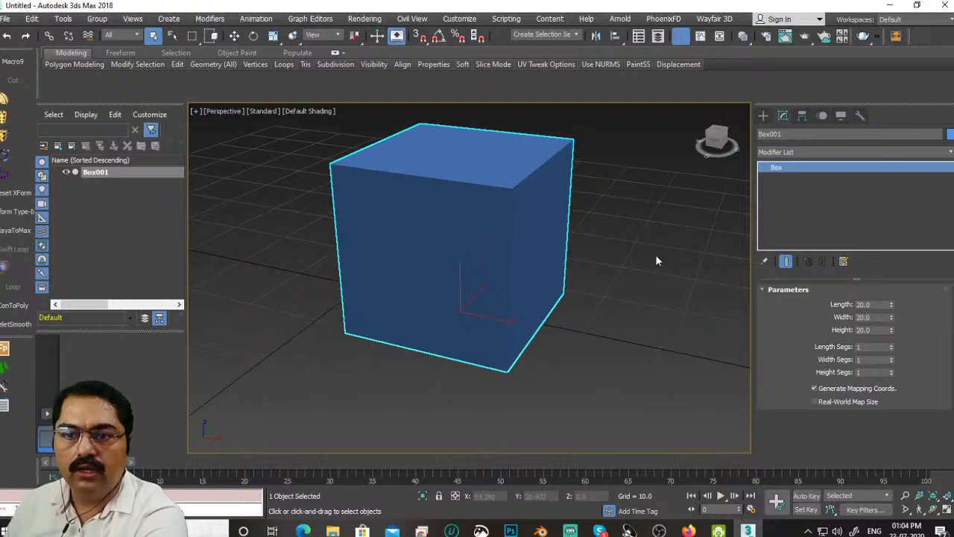
# Step: Deselect the cube, orbit towards its front, and switch the Perspective viewport to the Left view
pyautogui.click(624, 233)
pyautogui.keyDown('alt'); pyautogui.moveTo(624, 234); pyautogui.dragTo(447, 274, button='middle'); pyautogui.keyUp('alt')
pyautogui.click(447, 275)
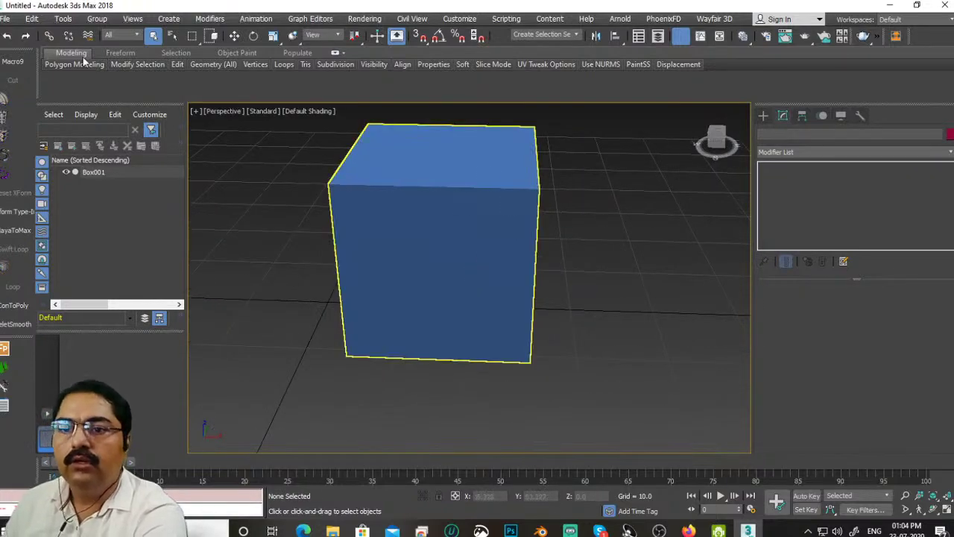
pyautogui.click(224, 111)
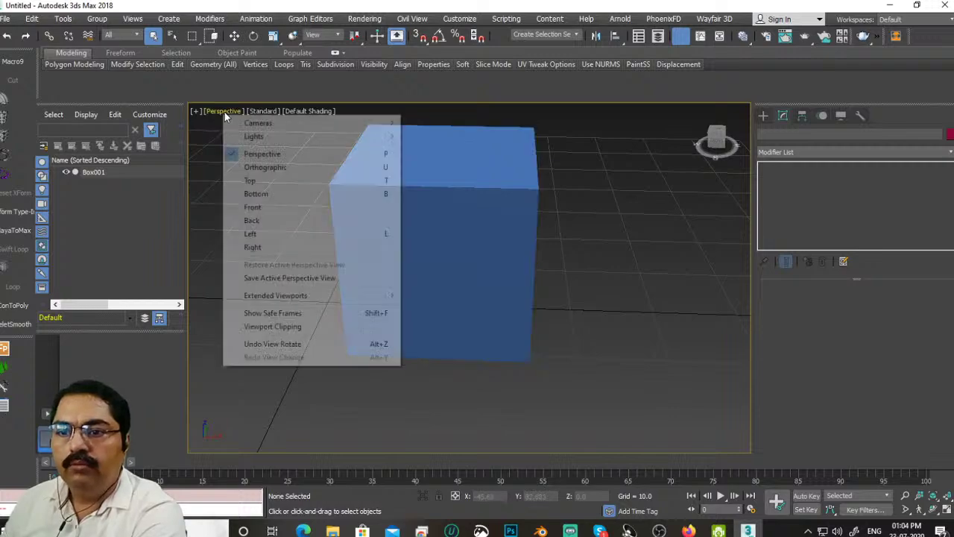
pyautogui.click(275, 234)
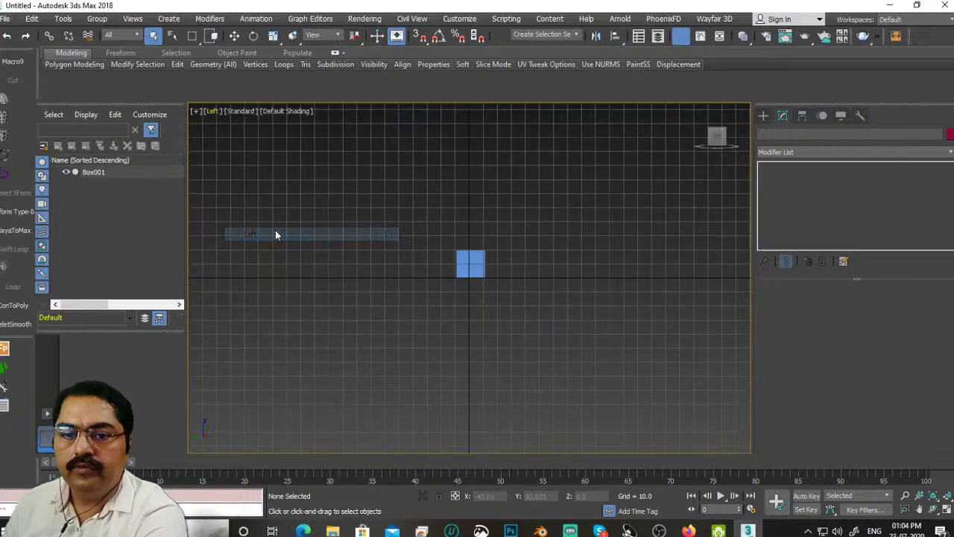
# Step: Return the viewport to Perspective and orbit, zoom and pan until the whole cube is shown up close
pyautogui.click(213, 111)
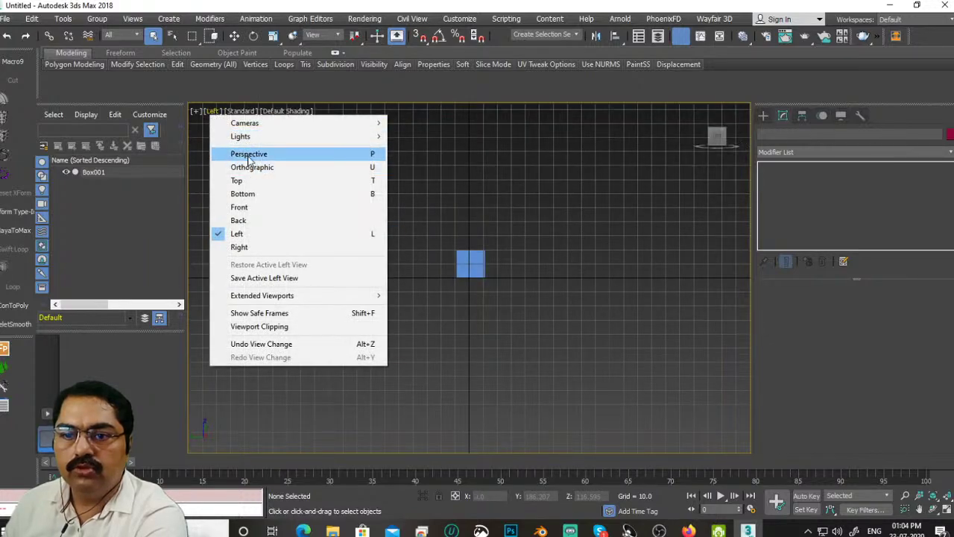
pyautogui.click(248, 155)
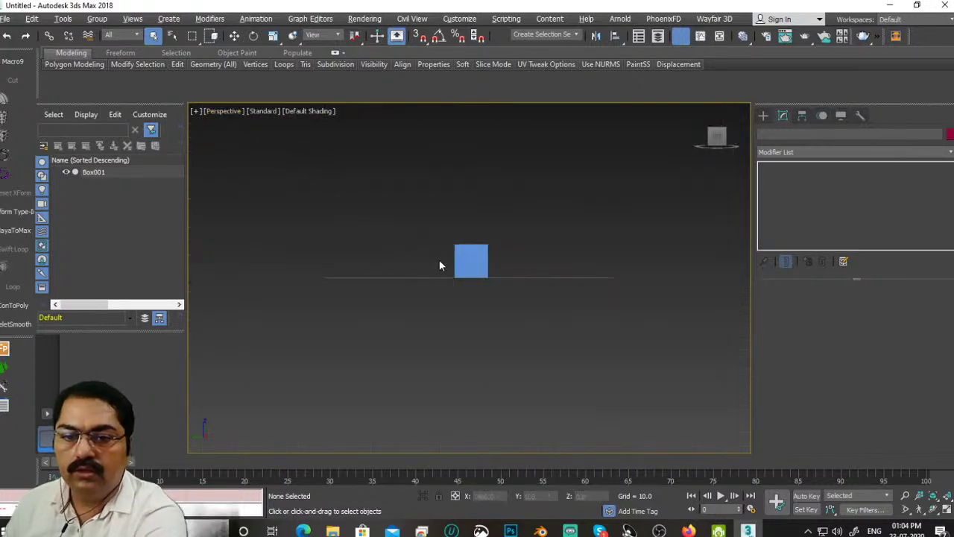
pyautogui.moveTo(439, 259)
pyautogui.keyDown('alt'); pyautogui.mouseDown(button='middle')
pyautogui.moveTo(433, 289)
pyautogui.moveTo(366, 279)
pyautogui.mouseUp(button='middle'); pyautogui.keyUp('alt')
pyautogui.scroll(5, 433, 289)
pyautogui.scroll(4, 491, 280)
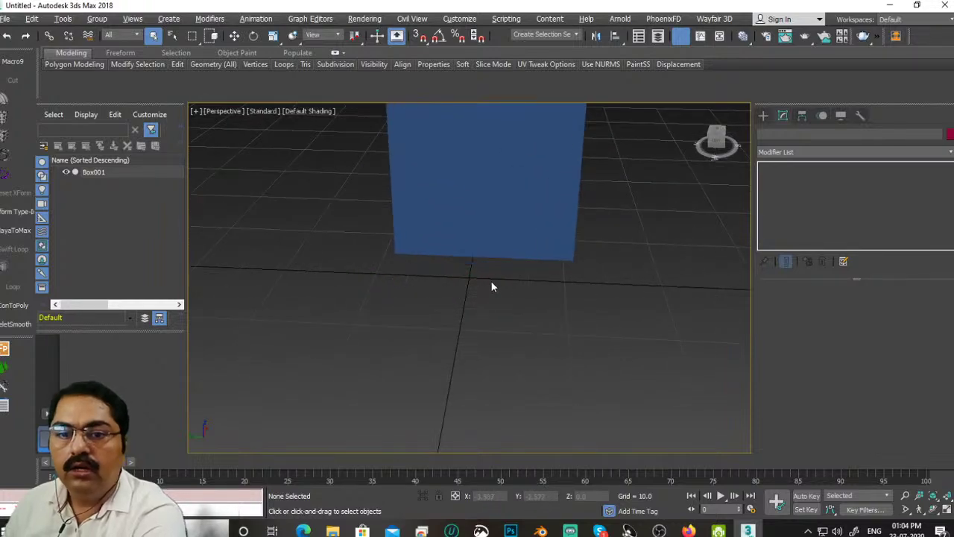
pyautogui.moveTo(490, 280); pyautogui.dragTo(485, 370, button='middle')
# Step: Compare the cube in Orthographic and Perspective projection, orbiting around it in each and ending in Perspective
pyautogui.click(228, 116)
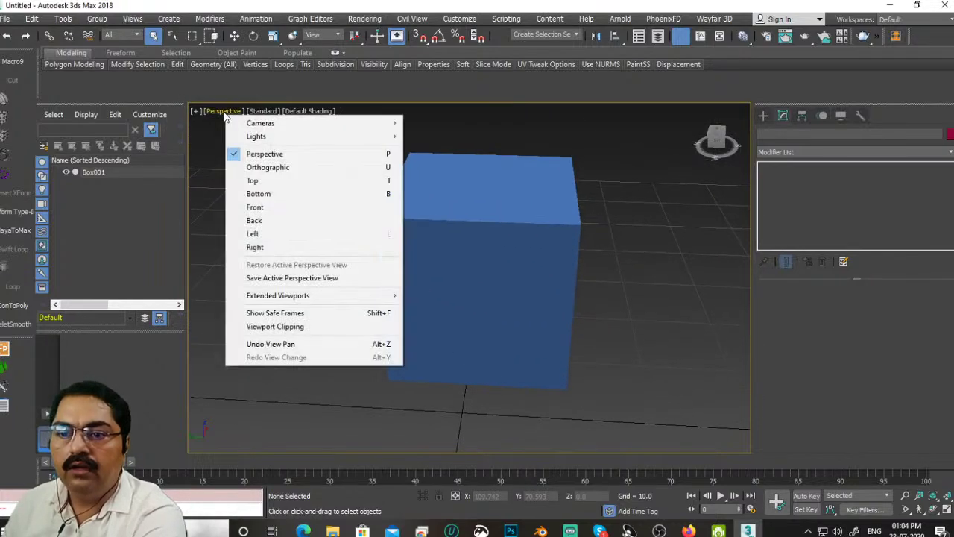
pyautogui.click(269, 166)
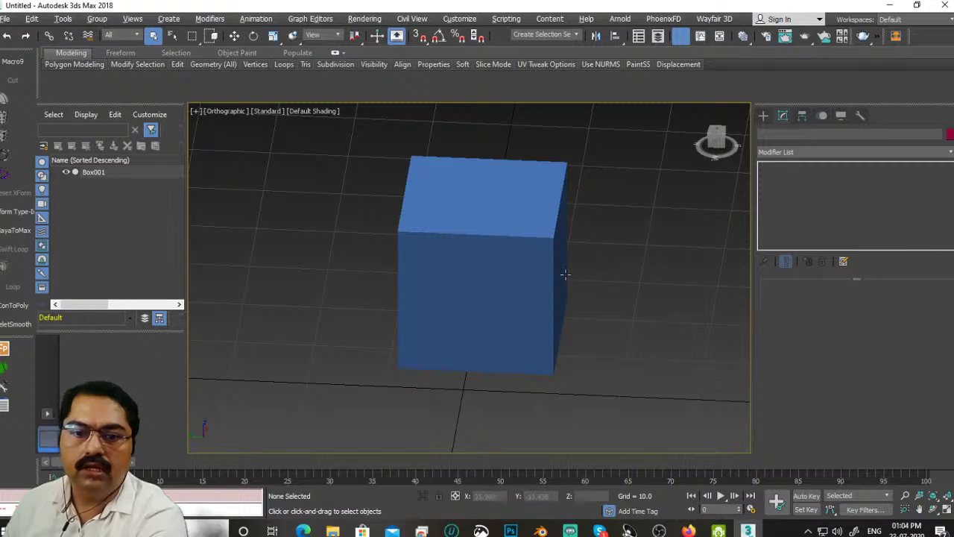
pyautogui.keyDown('alt'); pyautogui.moveTo(564, 272); pyautogui.dragTo(401, 234, button='middle'); pyautogui.keyUp('alt')
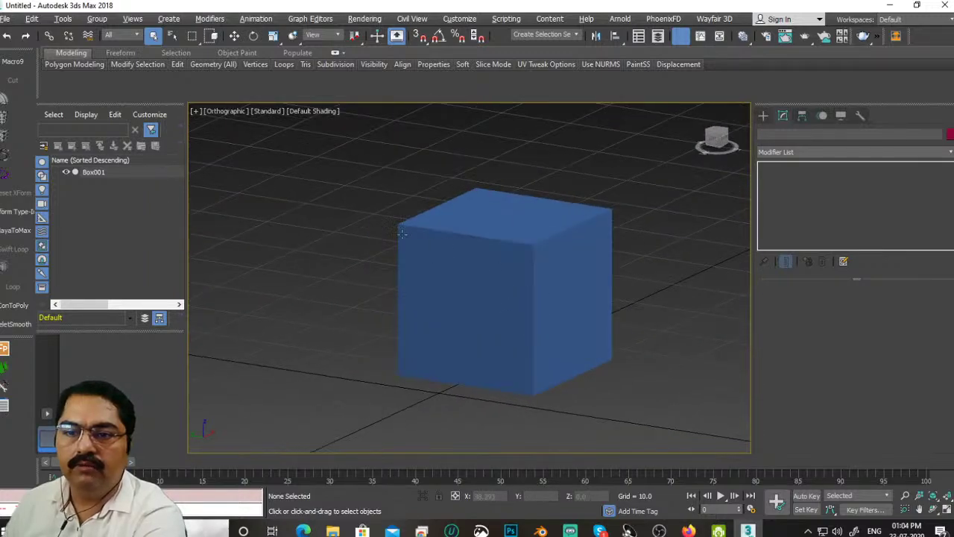
pyautogui.click(222, 112)
pyautogui.click(268, 154)
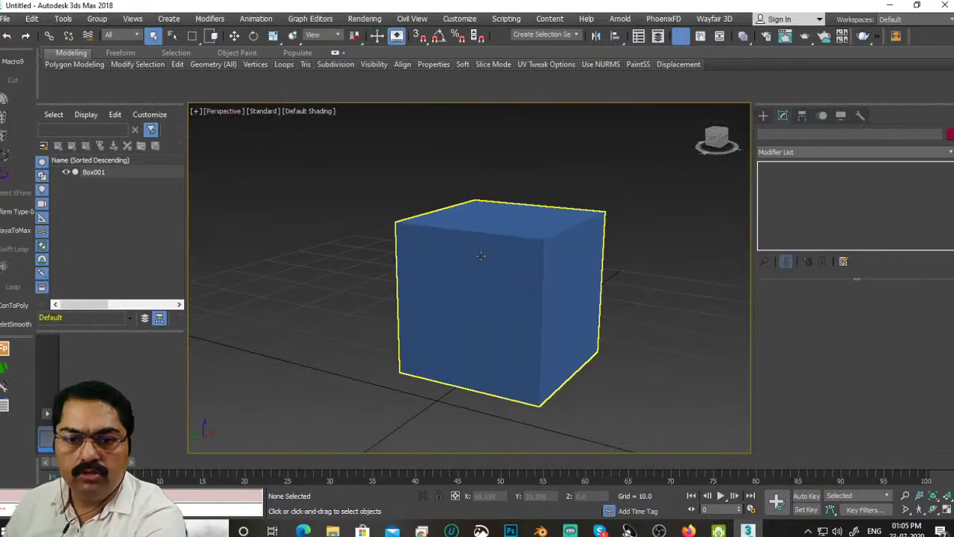
pyautogui.keyDown('alt'); pyautogui.moveTo(483, 270); pyautogui.dragTo(519, 310, button='middle'); pyautogui.keyUp('alt')
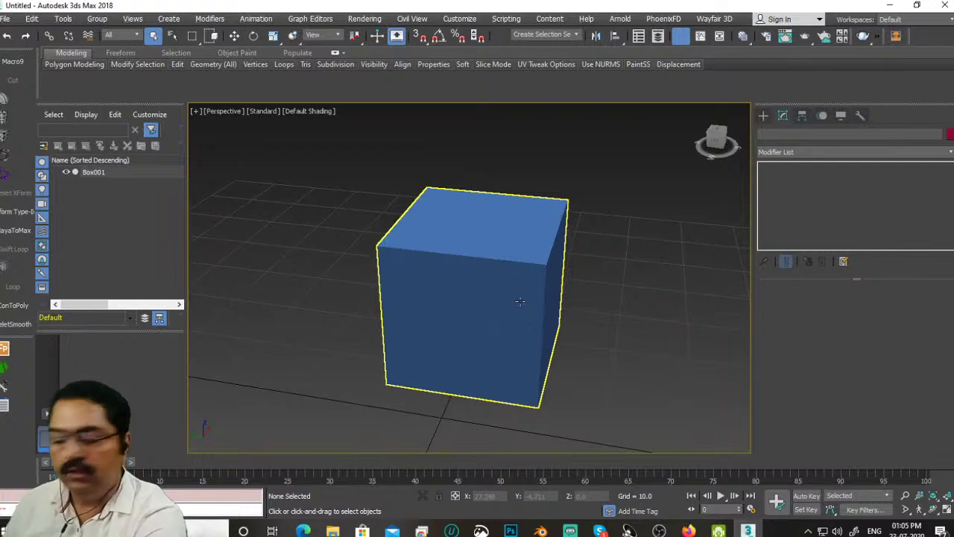
# Step: Toggle the four-viewport layout to maximize the Front viewport, and maximize the Perspective viewport again
pyautogui.hotkey('alt', 'w')
pyautogui.hotkey('alt', 'w')
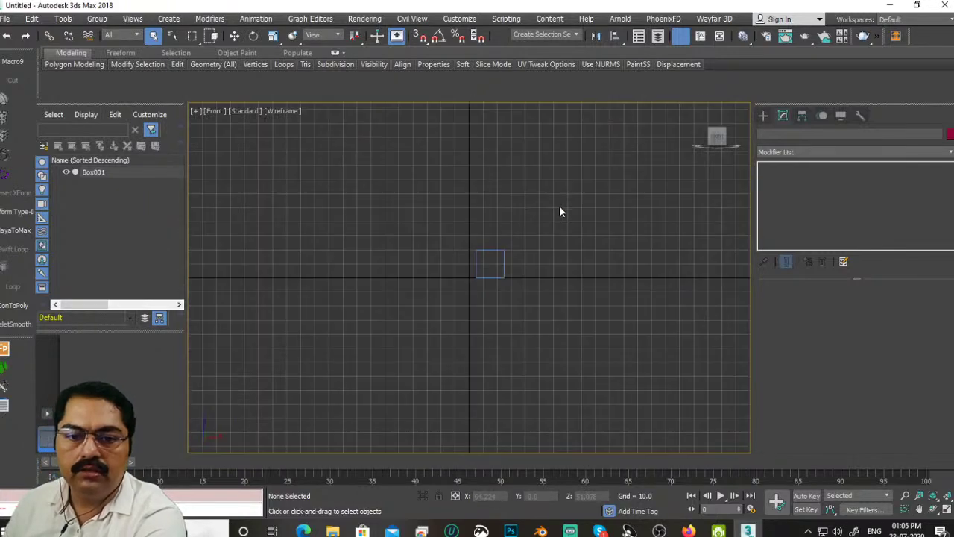
pyautogui.hotkey('alt', 'w')
pyautogui.click(559, 347)
pyautogui.hotkey('alt', 'w')
# Step: Select the blue cube and zoom the Perspective view to fit it, and zoom back out to the whole grid
pyautogui.scroll(5, 494, 303)
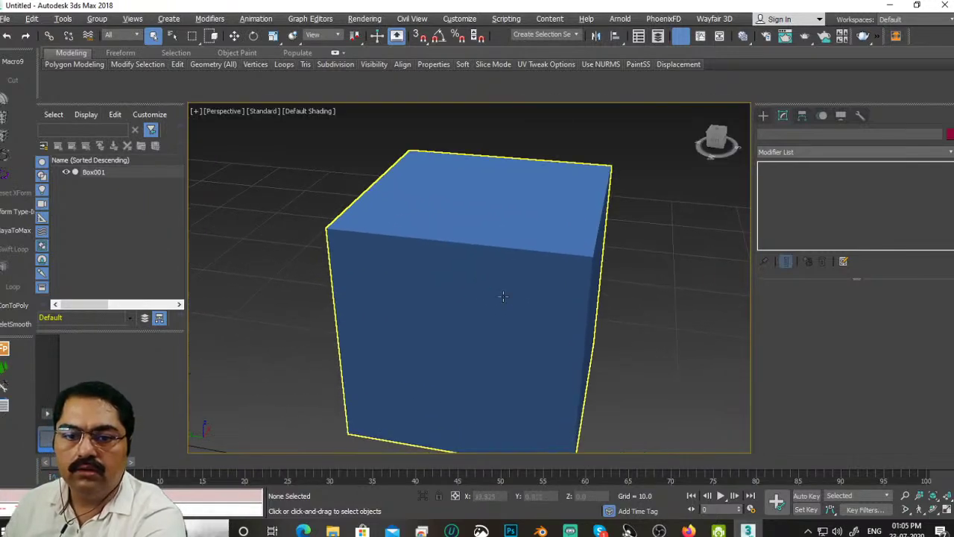
pyautogui.scroll(2, 494, 304)
pyautogui.scroll(-8, 526, 273)
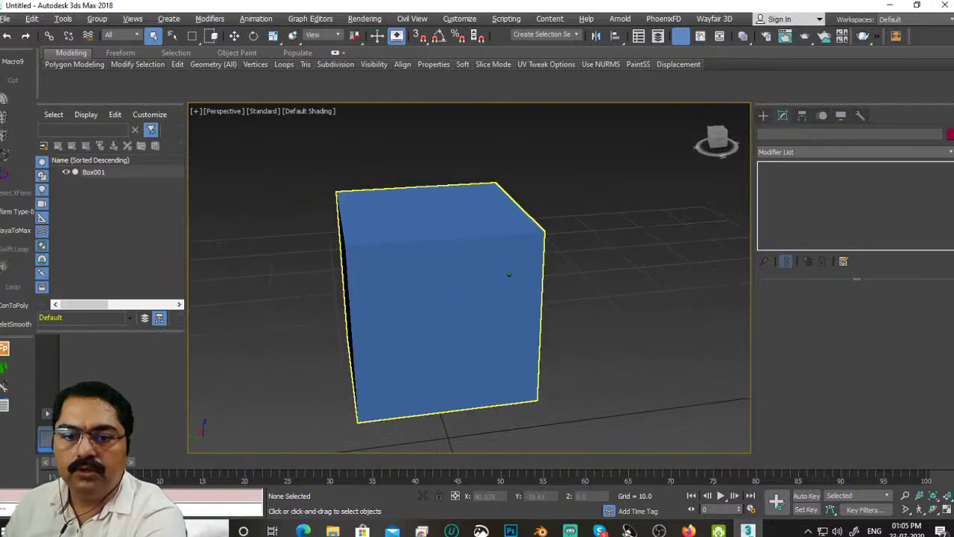
pyautogui.keyDown('alt'); pyautogui.moveTo(378, 296); pyautogui.dragTo(433, 304, button='middle'); pyautogui.keyUp('alt')
pyautogui.scroll(-3, 469, 288)
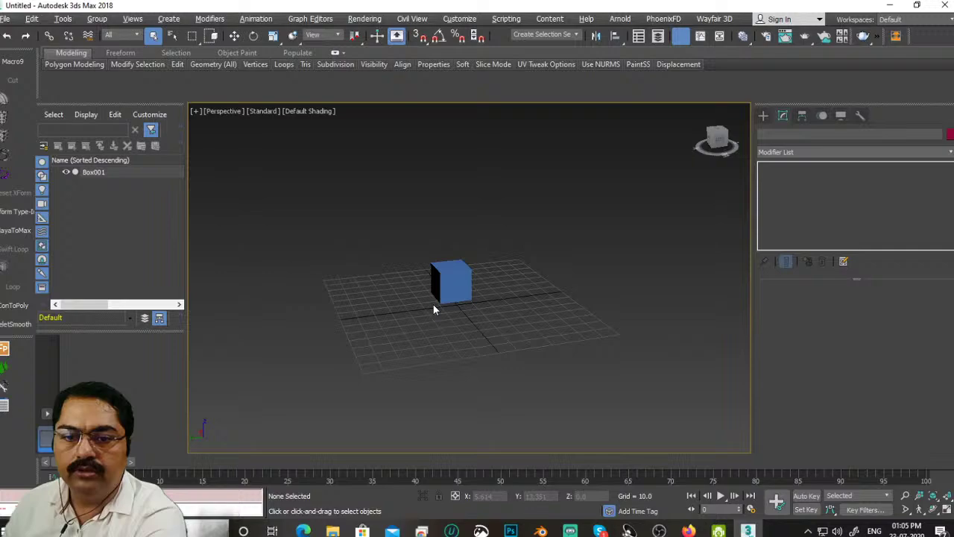
pyautogui.click(460, 277)
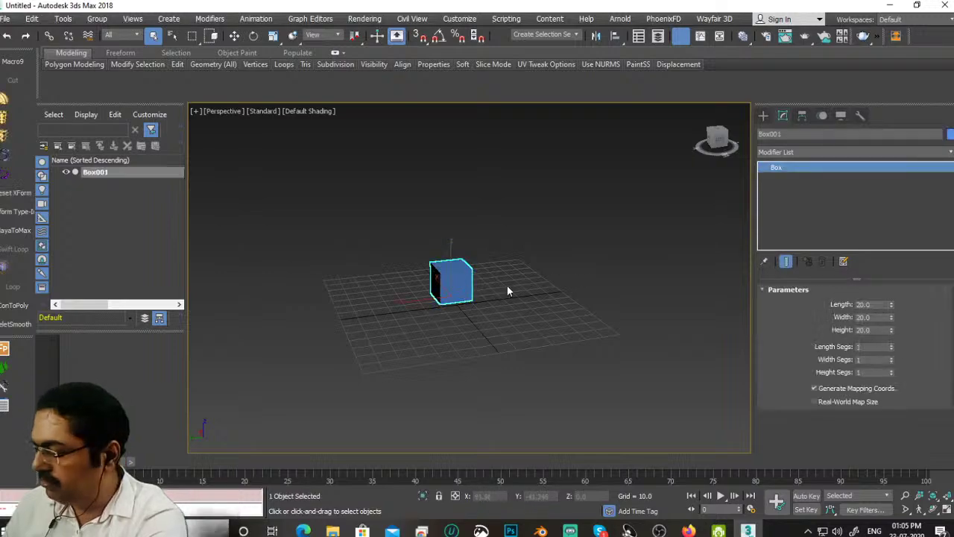
pyautogui.press('z')
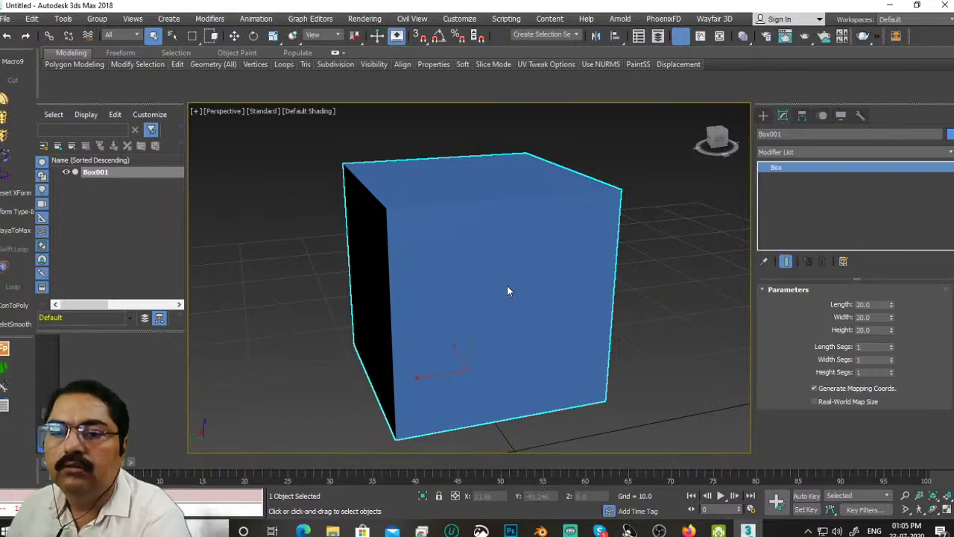
pyautogui.scroll(-6, 507, 290)
pyautogui.keyDown('alt'); pyautogui.moveTo(507, 290); pyautogui.dragTo(559, 305, button='middle'); pyautogui.keyUp('alt')
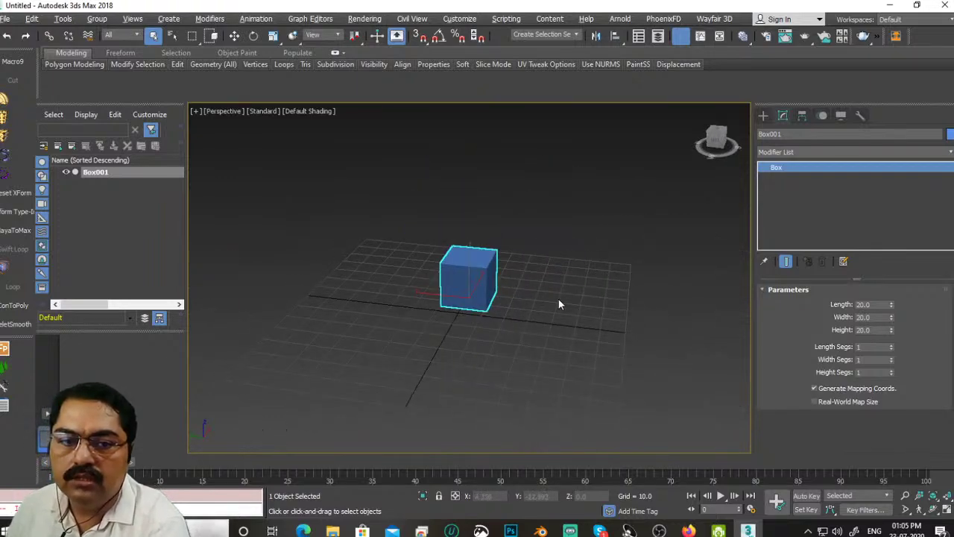
# Step: Draw a new cube-like box on the front-right part of the grid, beside the blue cube
pyautogui.click(763, 116)
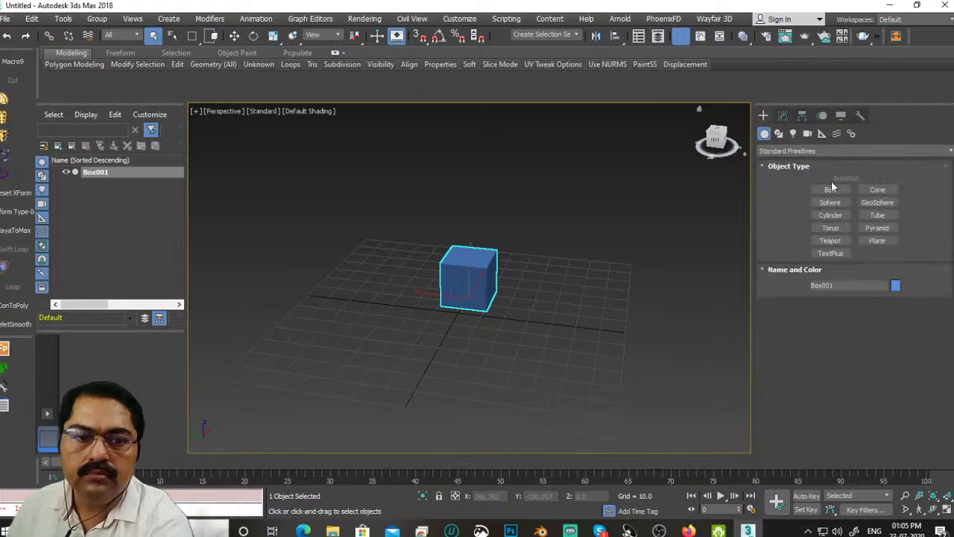
pyautogui.click(837, 192)
pyautogui.moveTo(544, 330); pyautogui.dragTo(600, 357)
pyautogui.click(604, 315)
# Step: Draw a box about 22.4 × 21.3 × 21.4 at the grid's back-left corner and another about 22.2 × 24.4 × 14.6 in front of it
pyautogui.moveTo(358, 256); pyautogui.dragTo(417, 247)
pyautogui.click(417, 198)
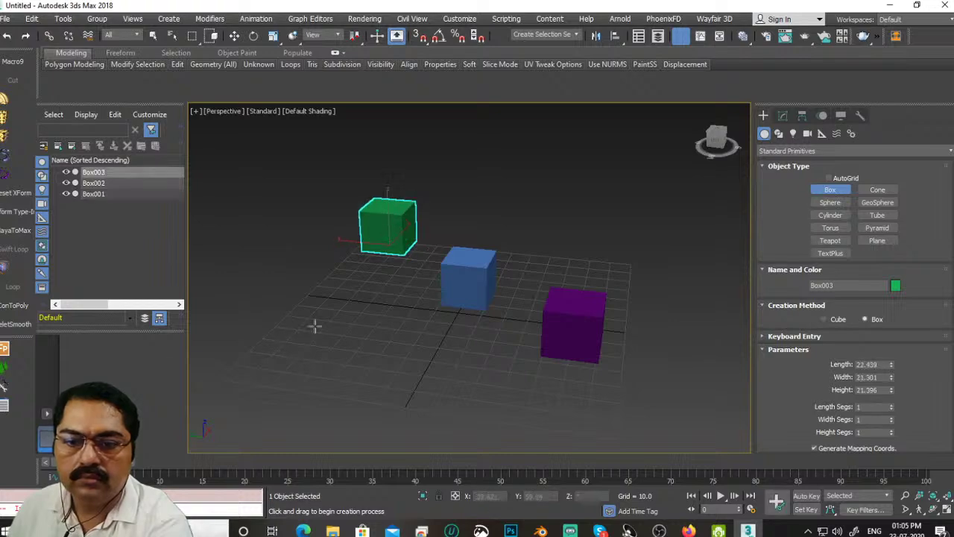
pyautogui.moveTo(316, 326); pyautogui.dragTo(395, 321)
pyautogui.click(406, 261)
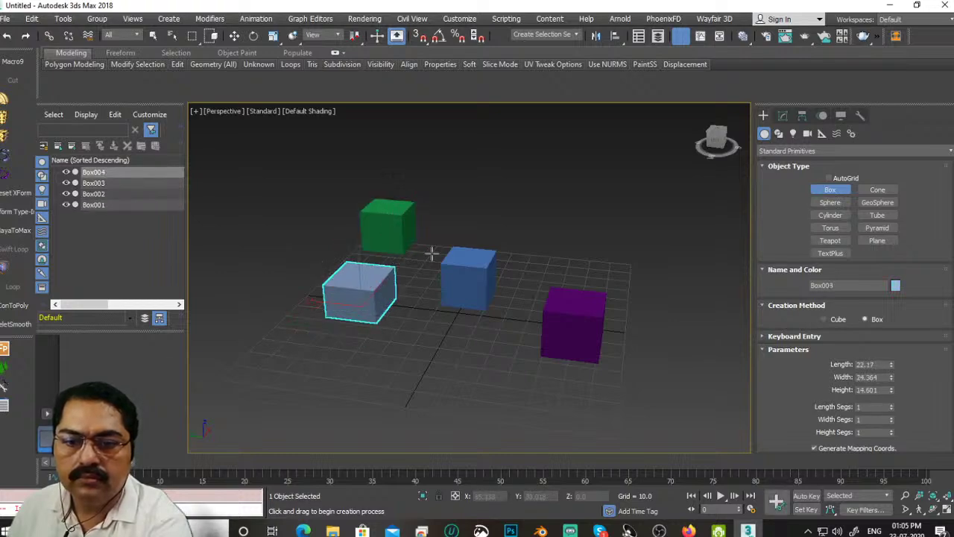
pyautogui.rightClick(449, 226)
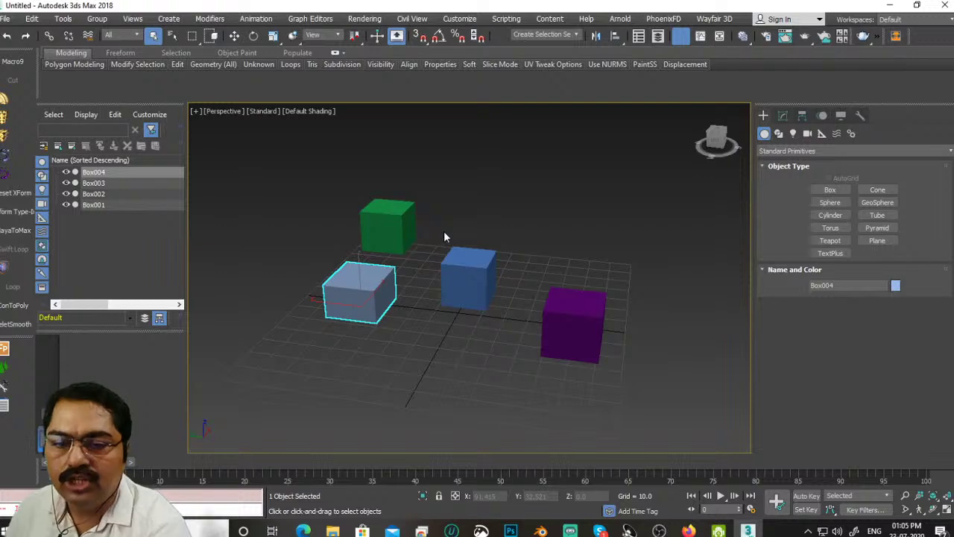
# Step: Select the central blue cube, toggle the four-viewport layout on and off, and zoom the Perspective view to fit the cube
pyautogui.click(448, 266)
pyautogui.hotkey('alt', 'w')
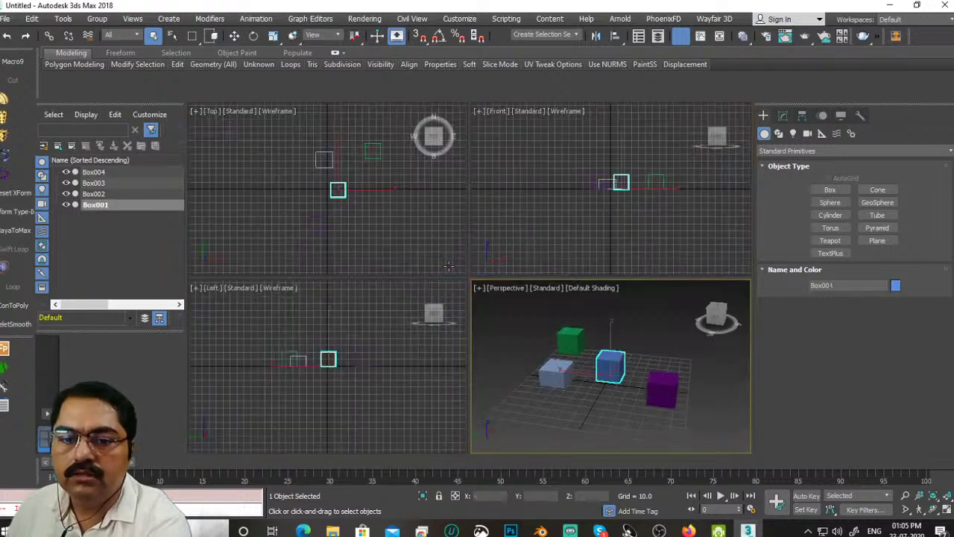
pyautogui.hotkey('alt', 'w')
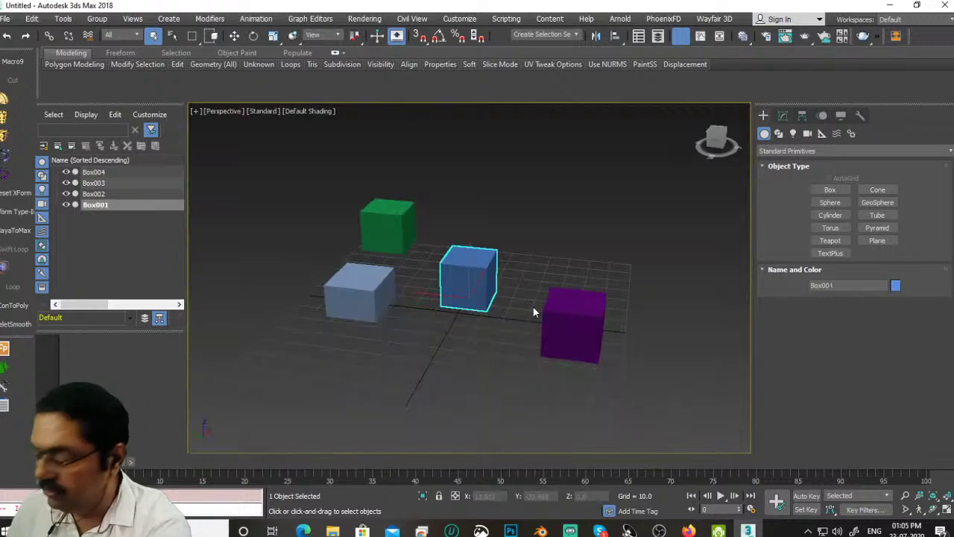
pyautogui.press('z')
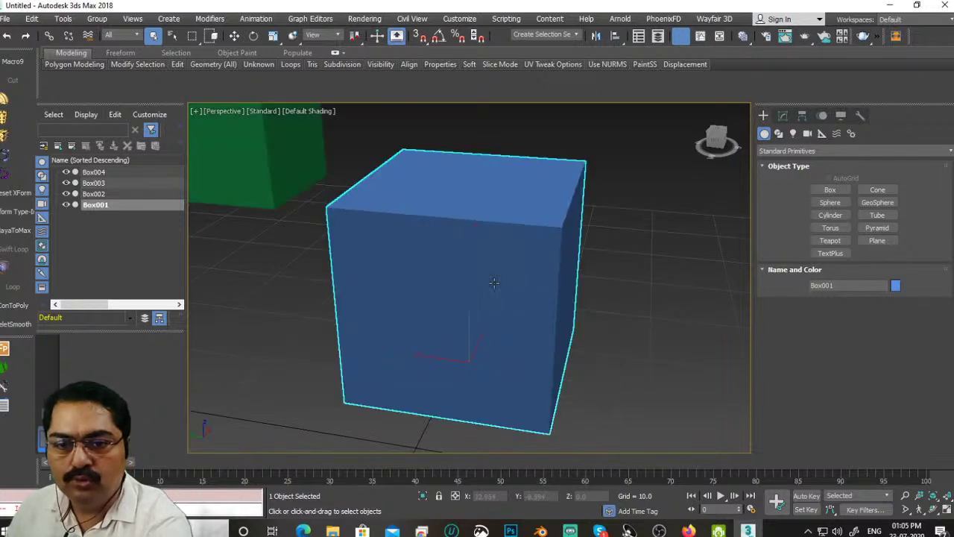
# Step: Select the green box, zoom the view to fit it, and pick its Box003 entry in the scene list
pyautogui.click(272, 163)
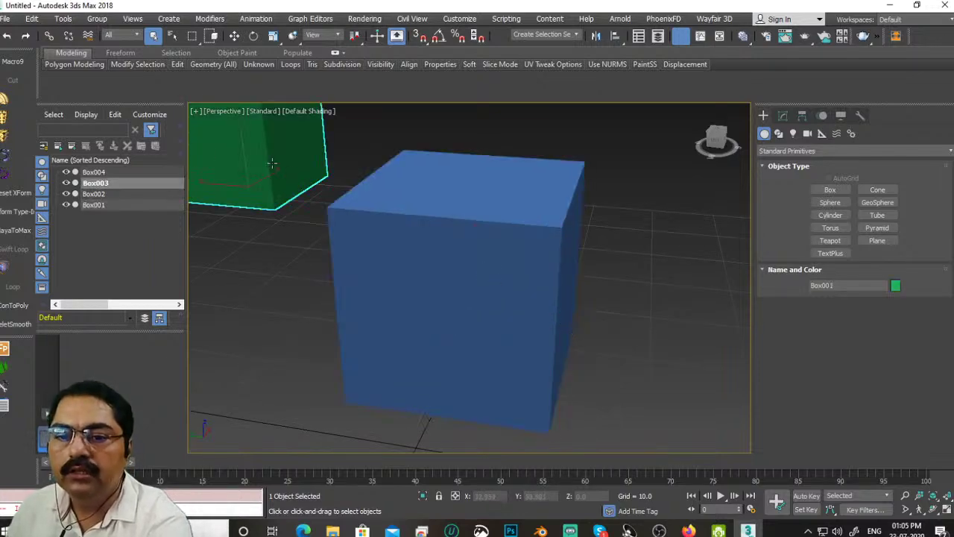
pyautogui.press('z')
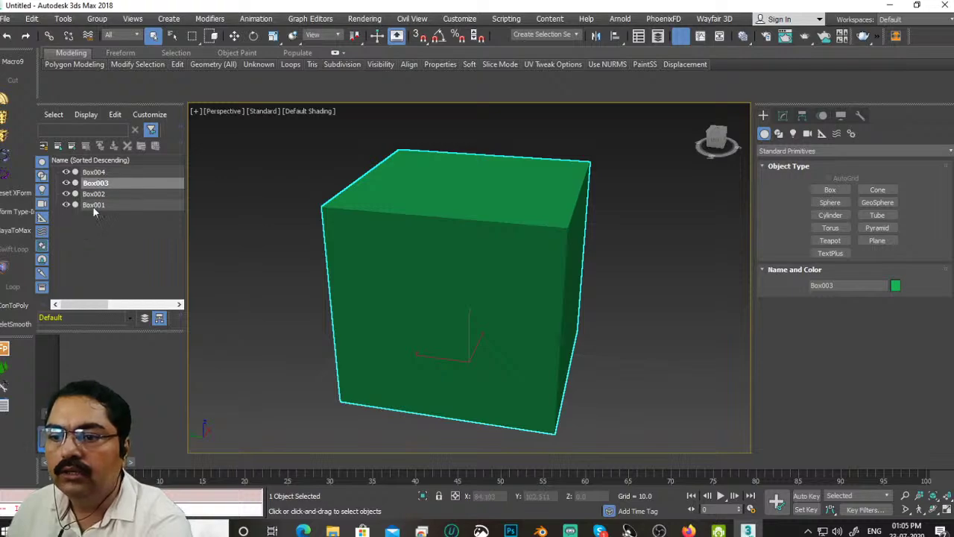
pyautogui.click(105, 182)
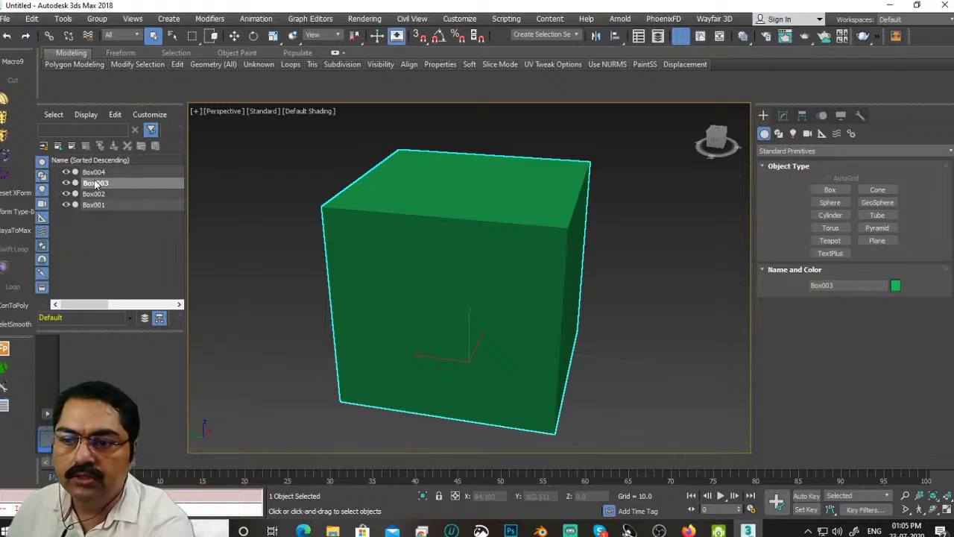
# Step: Select Box004 and Box001 in turn by name, zoom to fit Box001, and return to a view of all four boxes
pyautogui.click(100, 172)
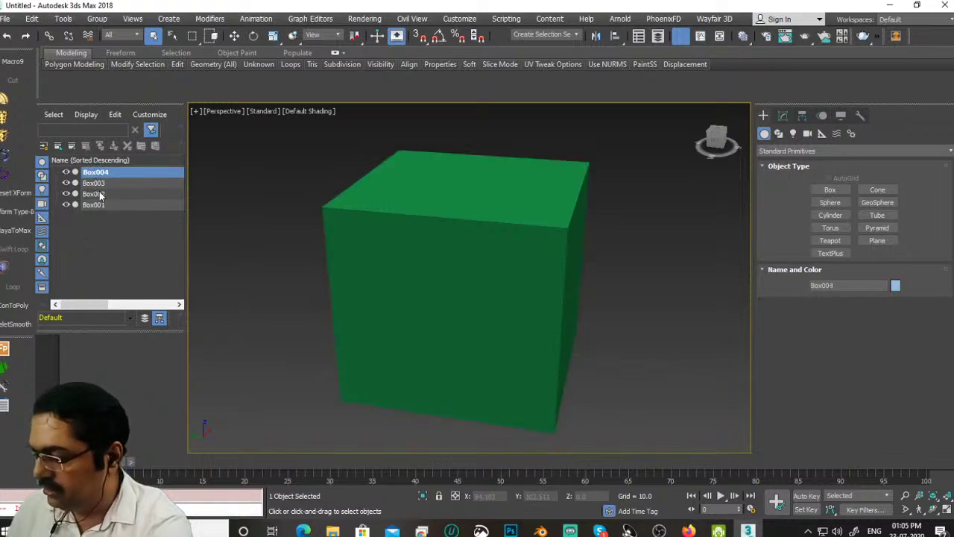
pyautogui.click(95, 206)
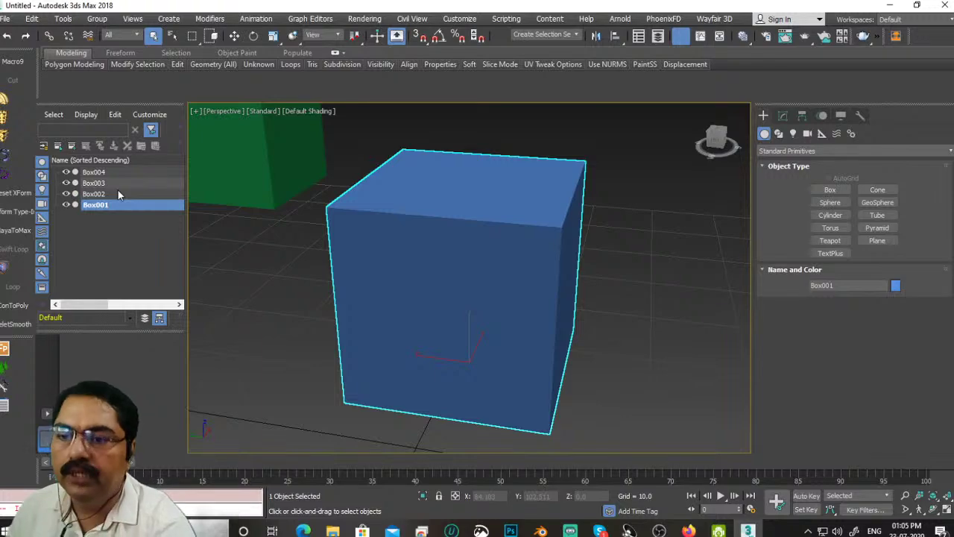
pyautogui.scroll(-6, 523, 377)
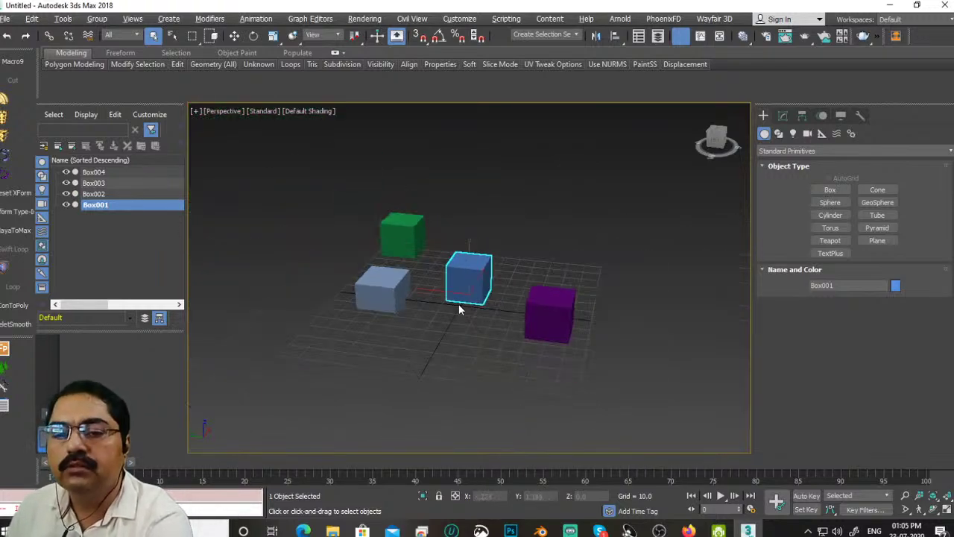
pyautogui.keyDown('alt'); pyautogui.moveTo(460, 313); pyautogui.dragTo(482, 313, button='middle'); pyautogui.keyUp('alt')
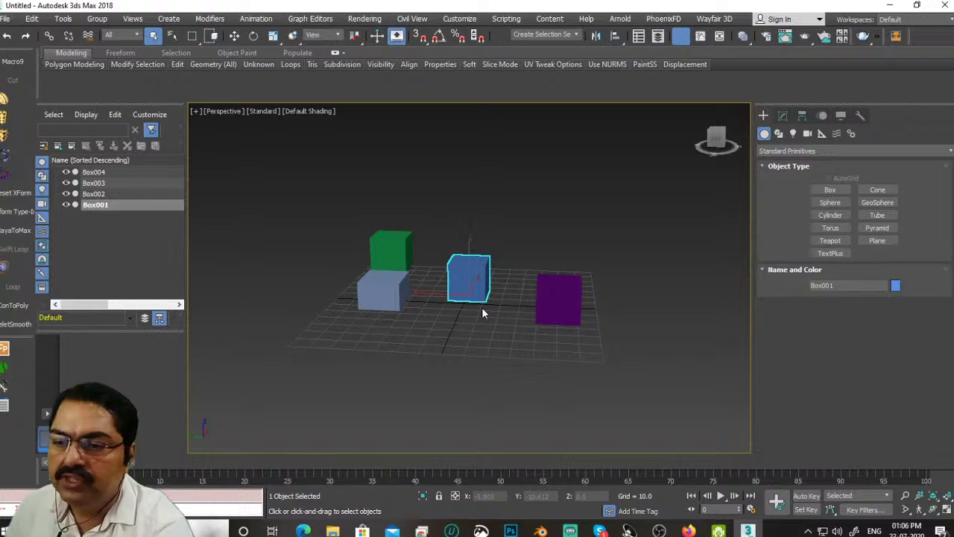
# Step: Try to rename Box001 in the scene list with the Rename command
pyautogui.click(75, 270)
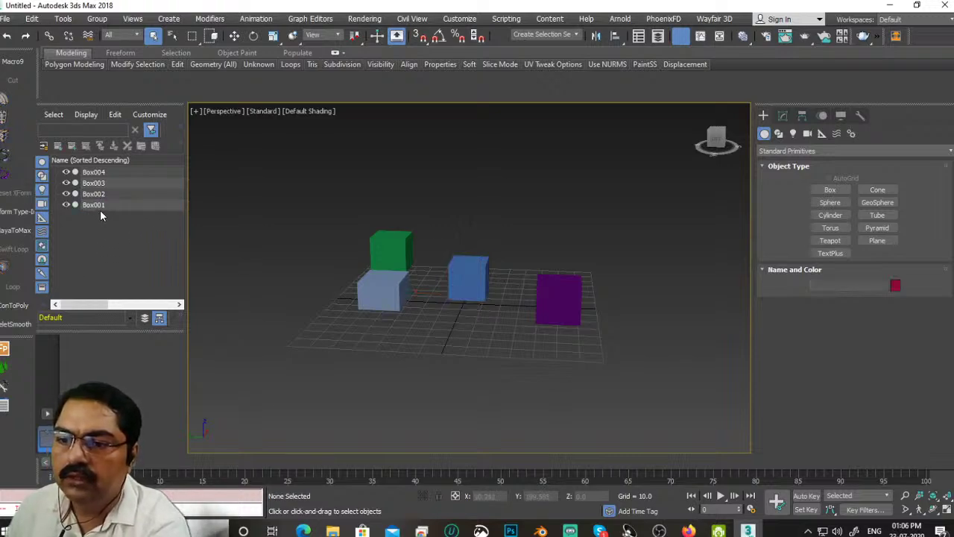
pyautogui.click(97, 206)
pyautogui.rightClick(113, 206)
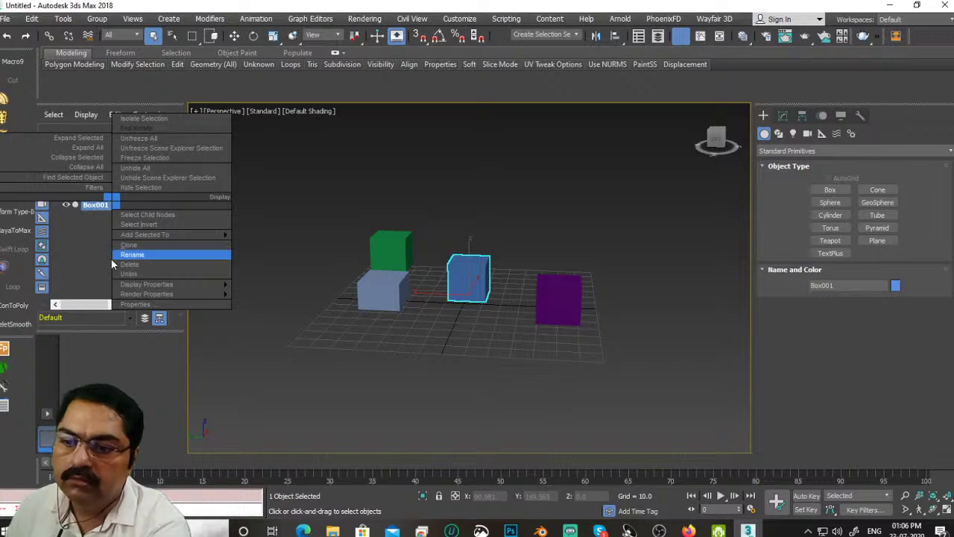
pyautogui.click(112, 254)
pyautogui.rightClick(115, 206)
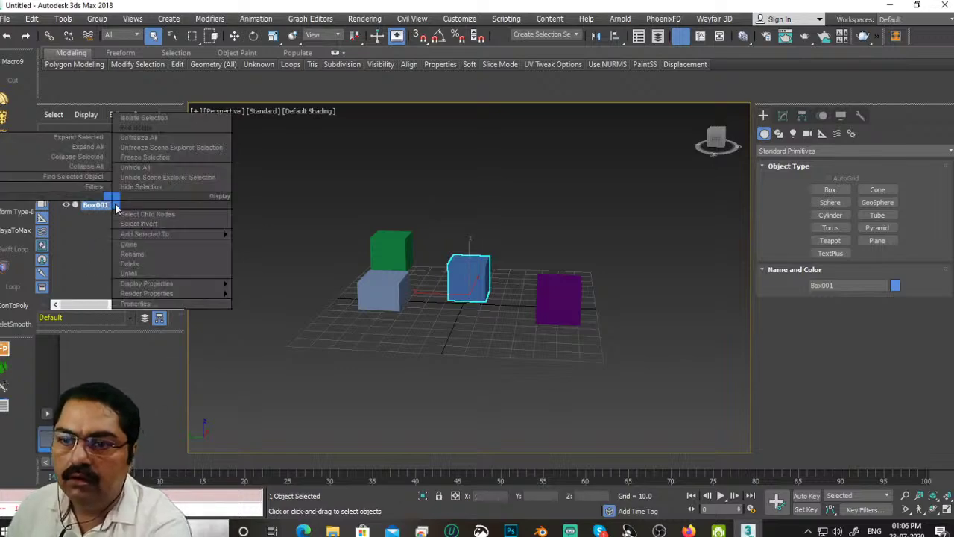
pyautogui.click(136, 255)
pyautogui.click(73, 251)
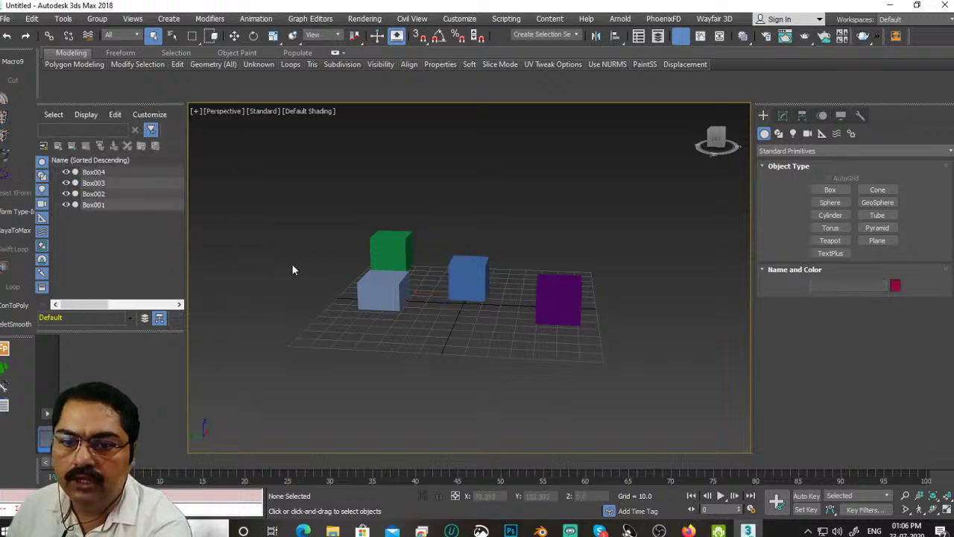
# Step: Try to open the Box001 name for editing directly in the scene list by repeatedly reselecting its entry
pyautogui.keyDown('alt'); pyautogui.moveTo(317, 202); pyautogui.dragTo(243, 225, button='middle'); pyautogui.keyUp('alt')
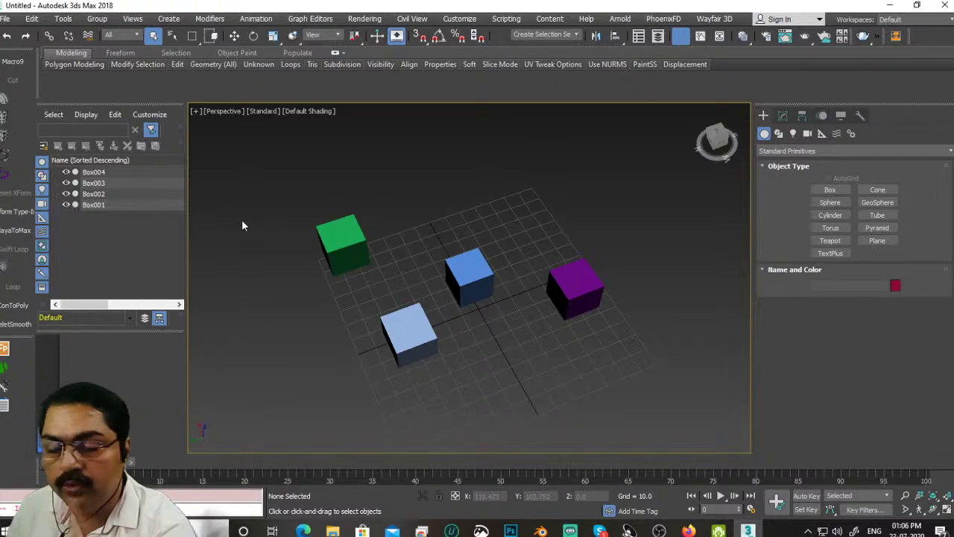
pyautogui.rightClick(97, 205)
pyautogui.click(68, 229)
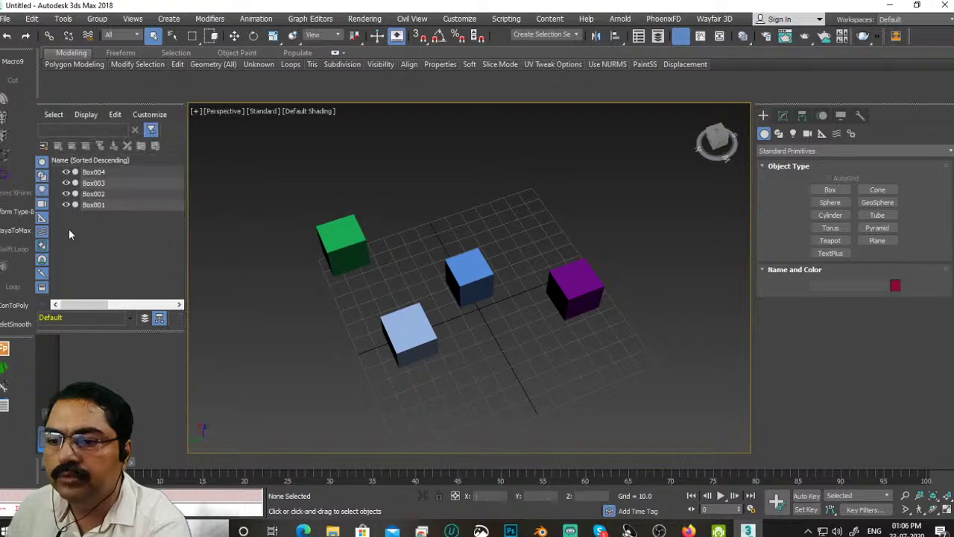
pyautogui.click(95, 206)
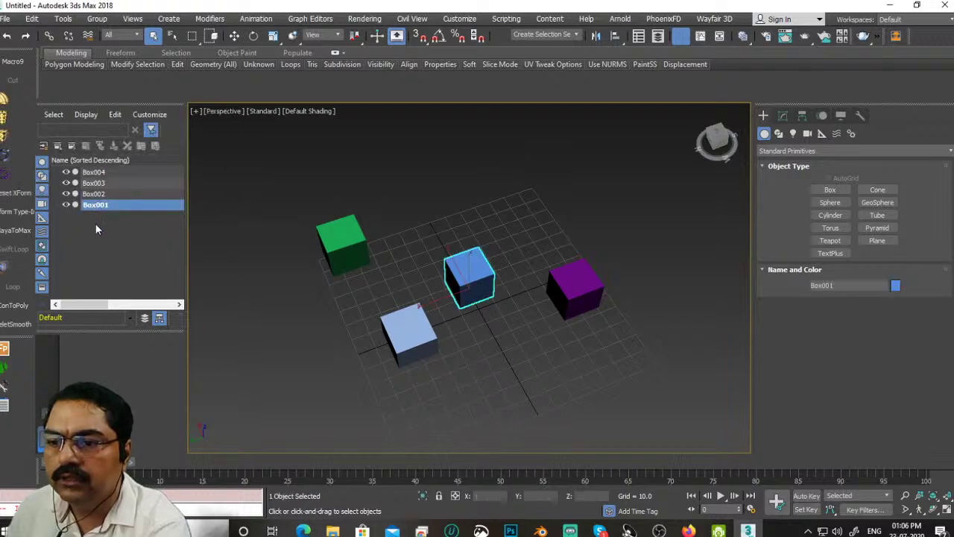
pyautogui.click(96, 224)
pyautogui.click(98, 207)
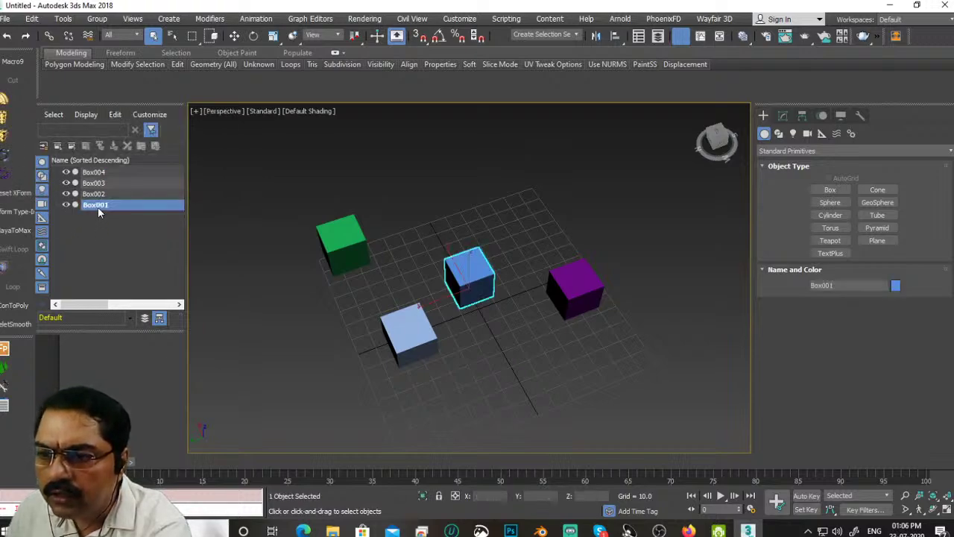
pyautogui.click(98, 236)
pyautogui.click(100, 208)
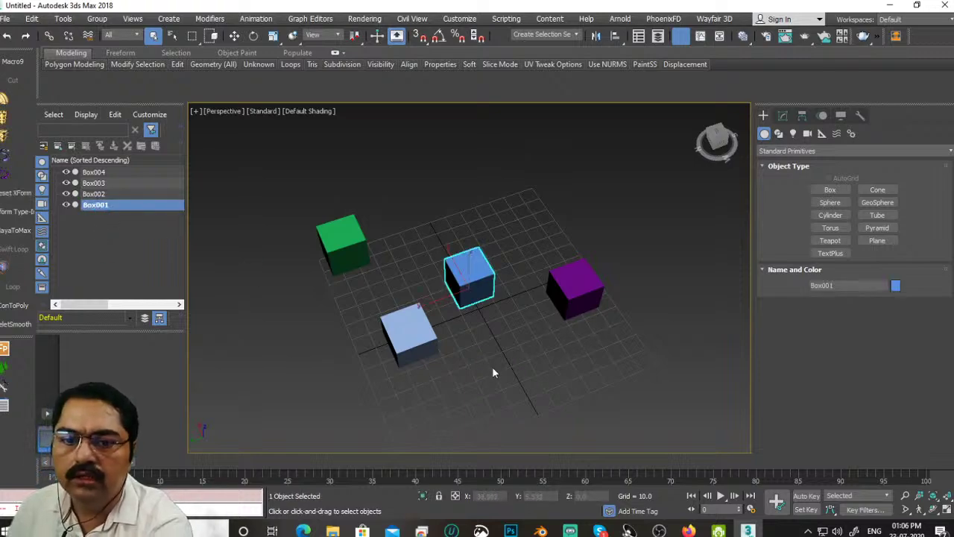
# Step: Clear the selection, select the central blue cube in the Perspective view and inspect it up close
pyautogui.keyDown('alt'); pyautogui.moveTo(492, 367); pyautogui.dragTo(426, 396, button='middle'); pyautogui.keyUp('alt')
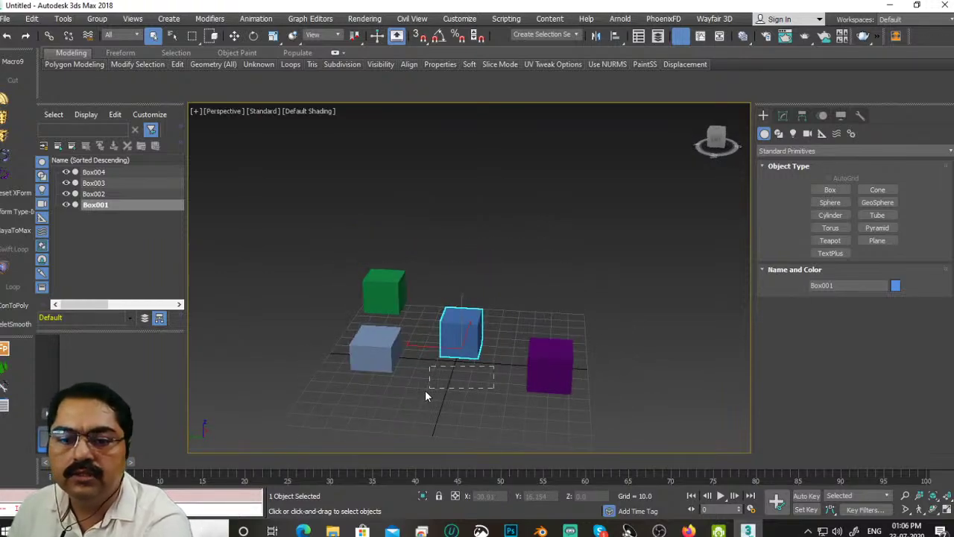
pyautogui.click(426, 396)
pyautogui.scroll(3, 505, 297)
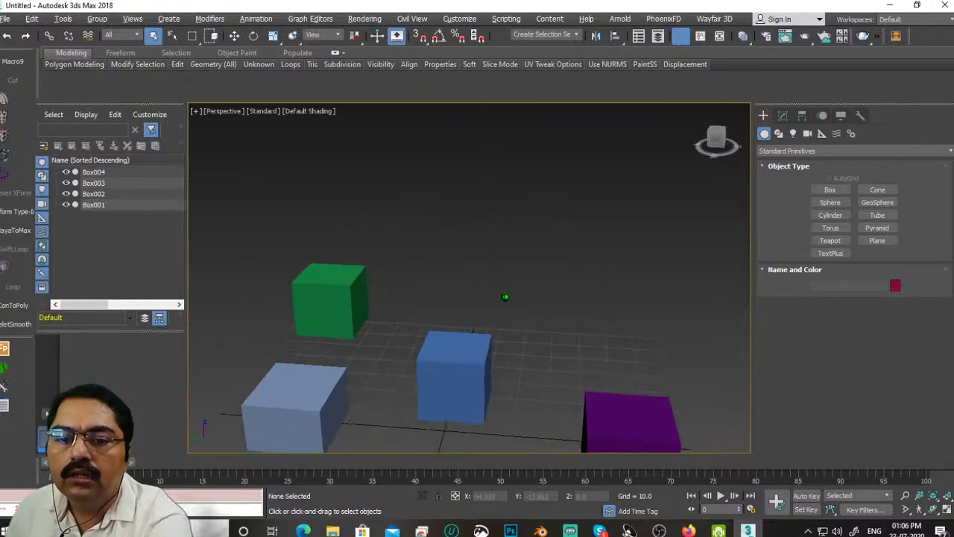
pyautogui.keyDown('alt'); pyautogui.moveTo(504, 297); pyautogui.dragTo(400, 323, button='middle'); pyautogui.keyUp('alt')
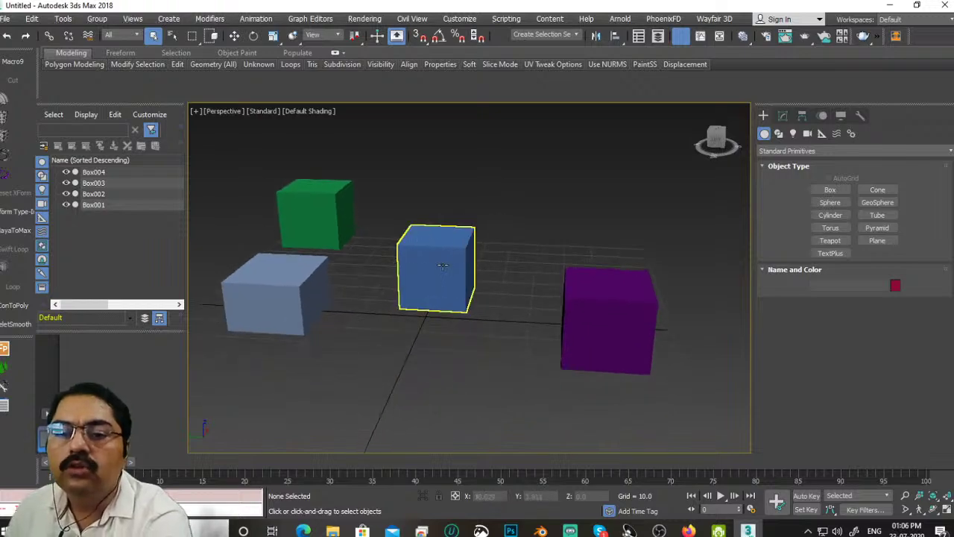
pyautogui.click(414, 269)
pyautogui.keyDown('alt'); pyautogui.moveTo(486, 318); pyautogui.dragTo(450, 333, button='middle'); pyautogui.keyUp('alt')
pyautogui.scroll(4, 477, 292)
pyautogui.keyDown('alt'); pyautogui.moveTo(478, 291); pyautogui.dragTo(510, 350, button='middle'); pyautogui.keyUp('alt')
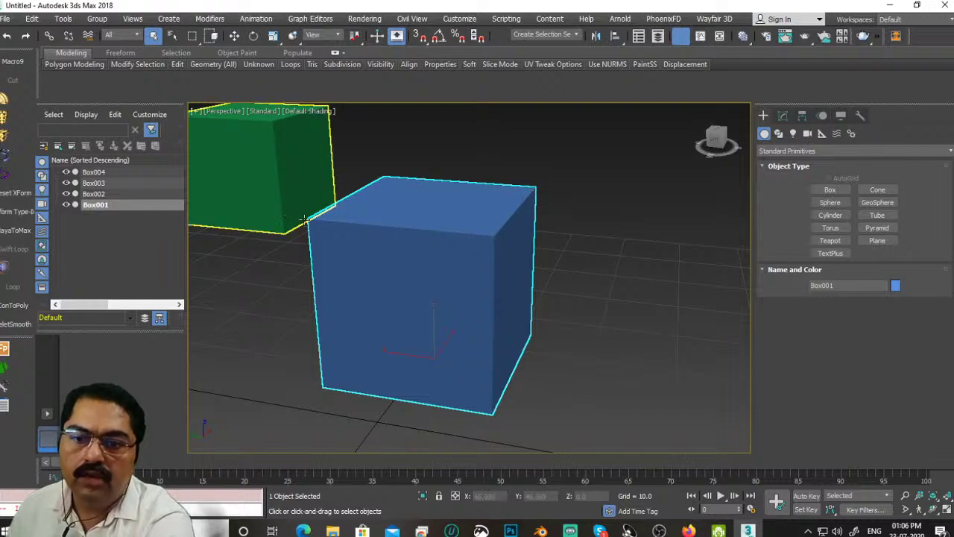
pyautogui.keyDown('alt'); pyautogui.moveTo(583, 368); pyautogui.dragTo(463, 347, button='middle'); pyautogui.keyUp('alt')
pyautogui.scroll(-2, 483, 314)
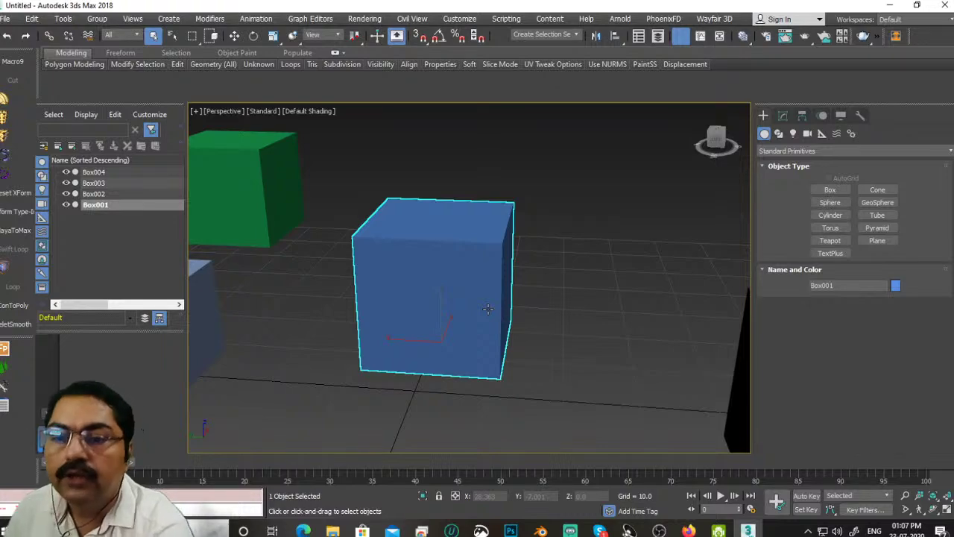
# Step: Deselect and reselect the central blue cube and convert it to Editable Poly
pyautogui.click(438, 178)
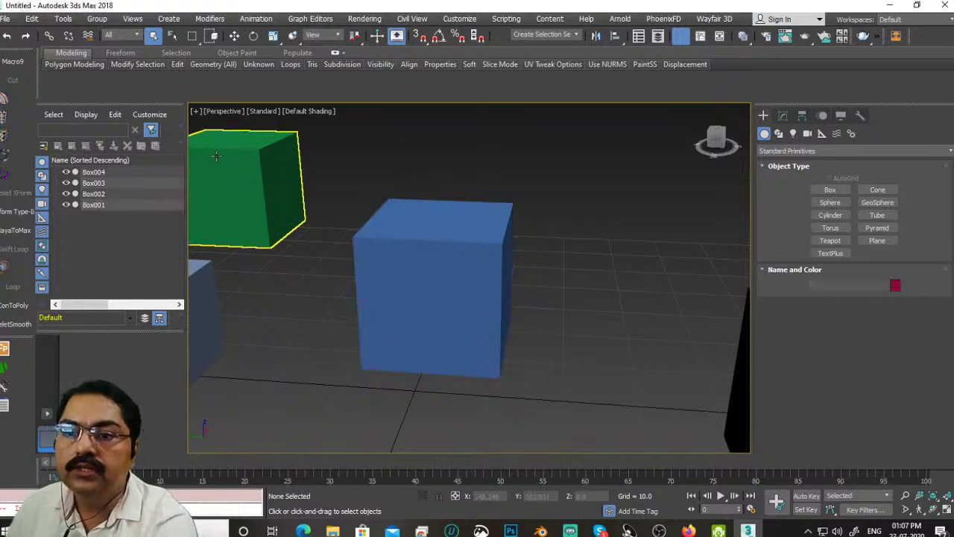
pyautogui.click(426, 259)
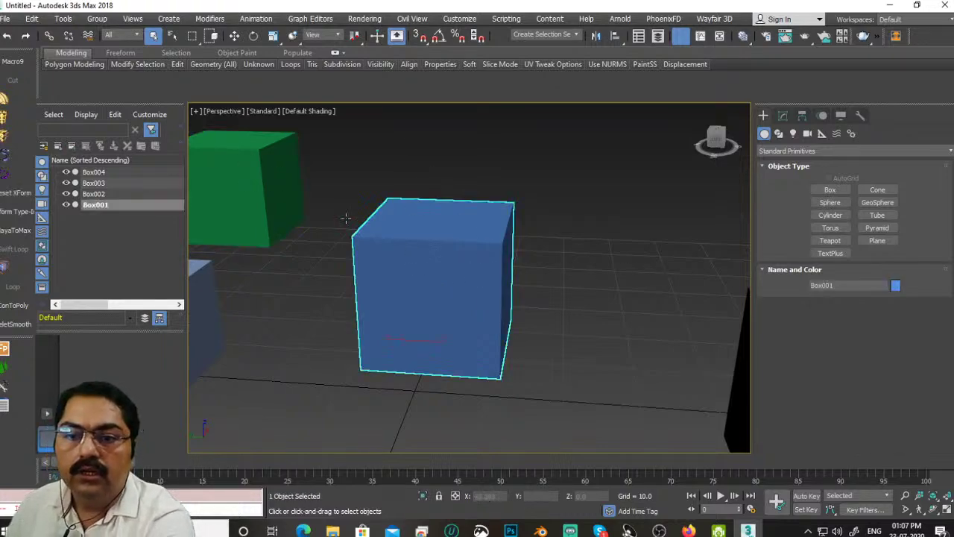
pyautogui.rightClick(454, 261)
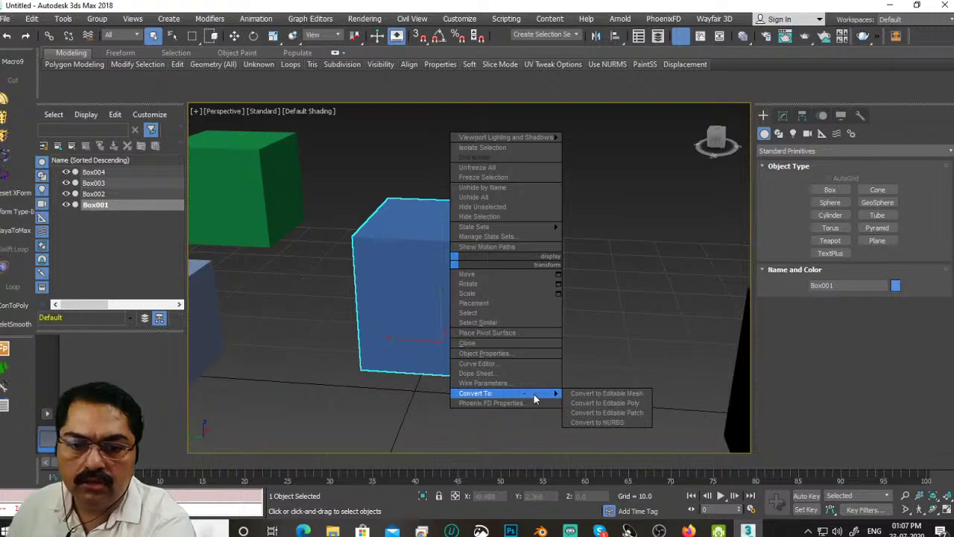
pyautogui.click(643, 408)
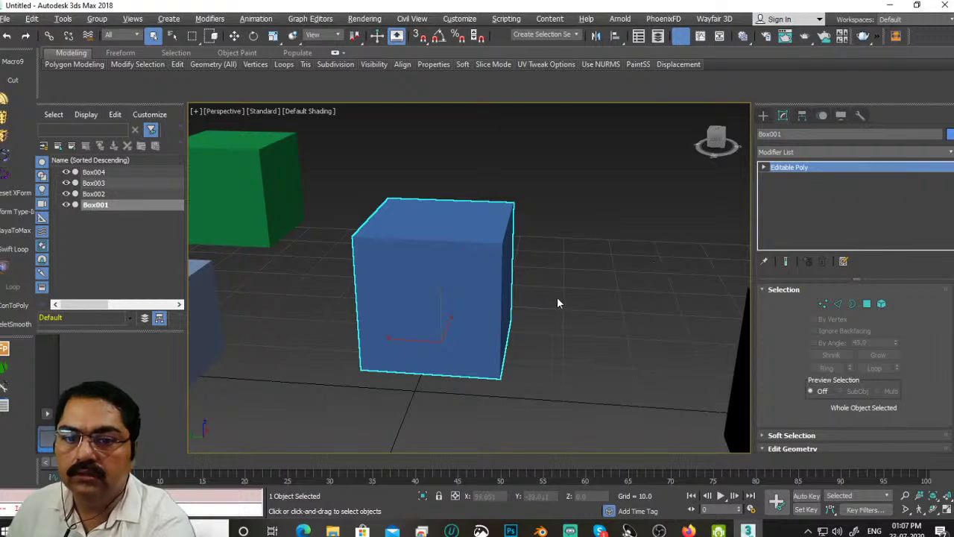
# Step: Expand the cube's Editable Poly sub-object levels and go through Vertex, Edge, Border, Polygon and Element in turn
pyautogui.scroll(-5, 557, 299)
pyautogui.scroll(4, 558, 299)
pyautogui.keyDown('alt'); pyautogui.moveTo(532, 319); pyautogui.dragTo(559, 320, button='middle'); pyautogui.keyUp('alt')
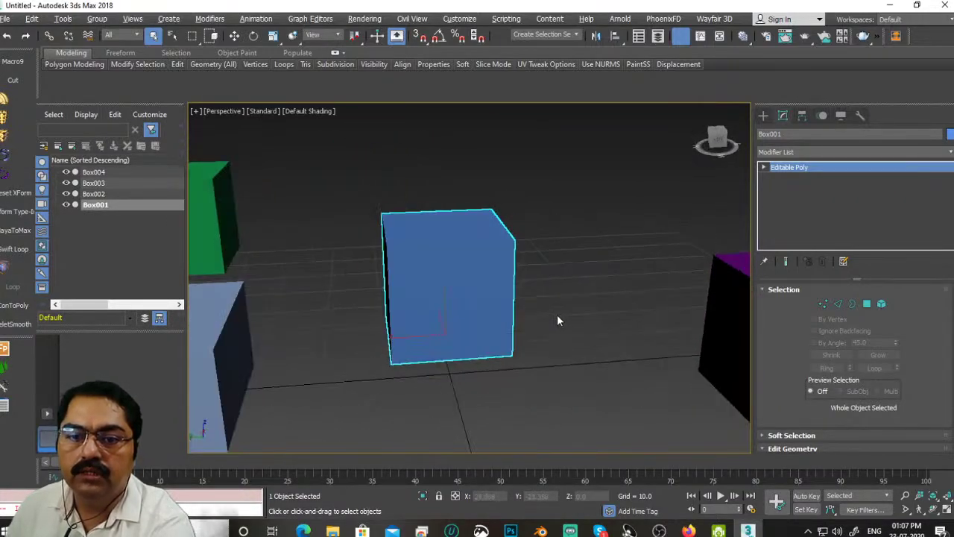
pyautogui.click(762, 169)
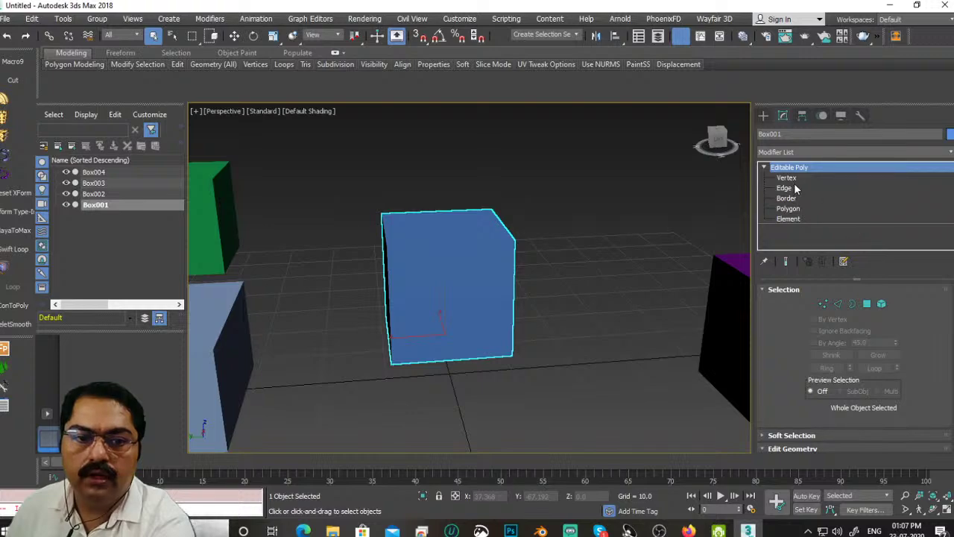
pyautogui.click(791, 180)
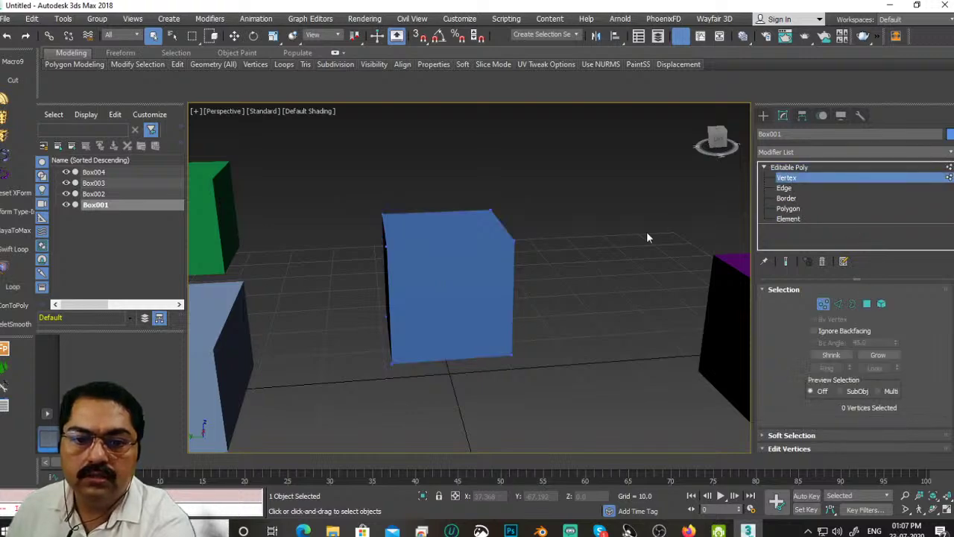
pyautogui.click(783, 190)
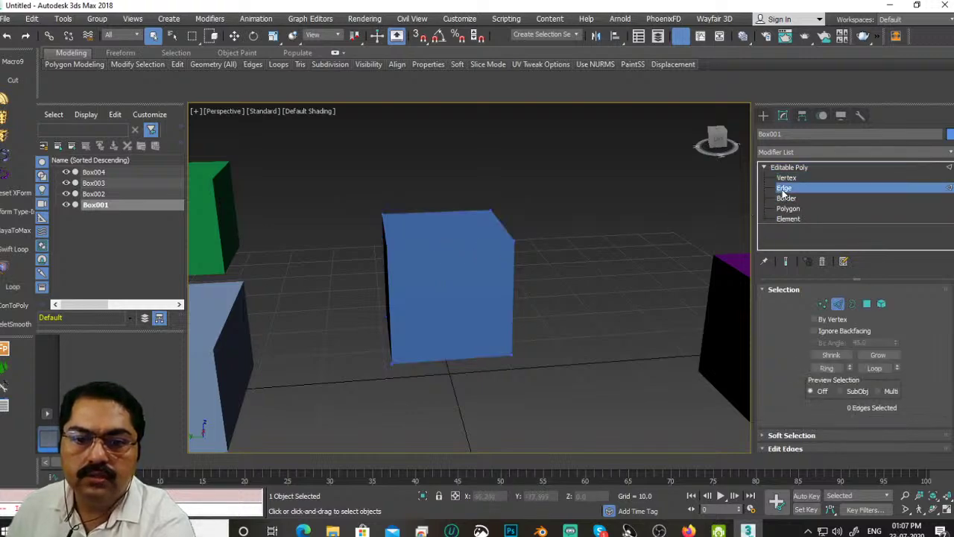
pyautogui.click(787, 199)
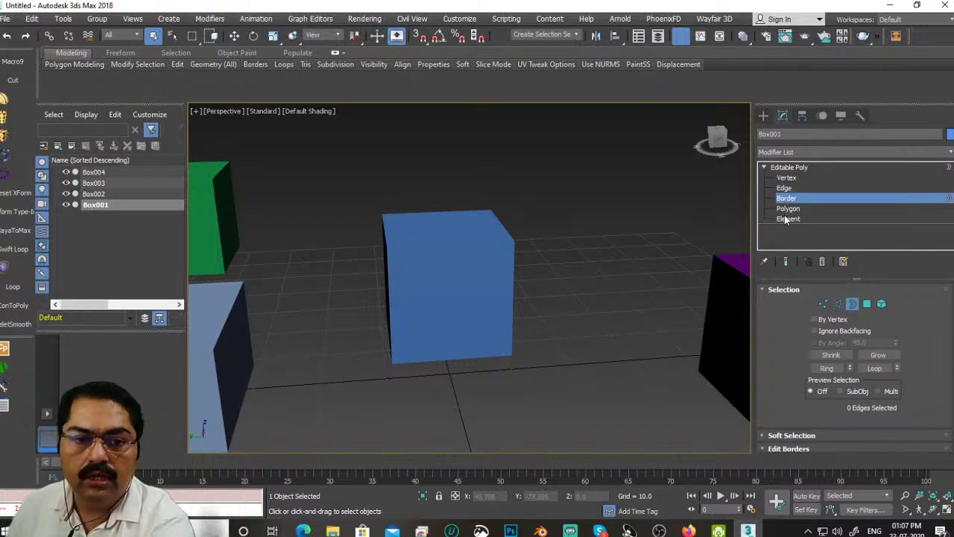
pyautogui.click(787, 209)
pyautogui.click(788, 219)
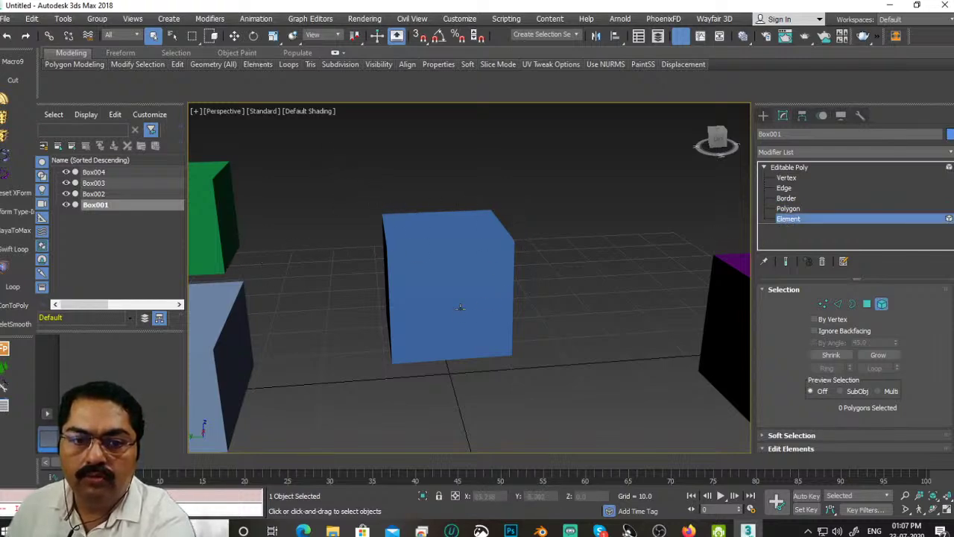
# Step: Step back from the Element level through Polygon, Border and Edge to activate the Vertex sub-object level
pyautogui.click(787, 208)
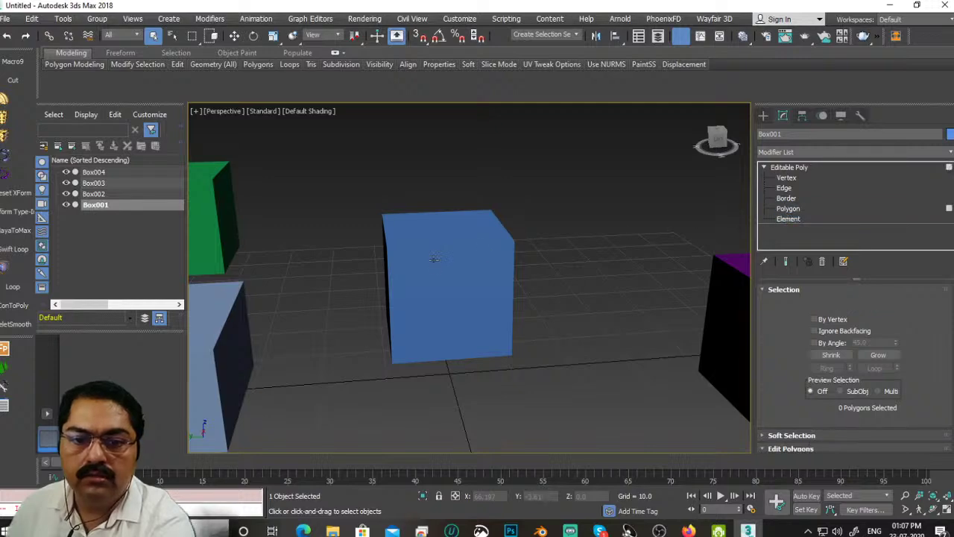
pyautogui.click(787, 198)
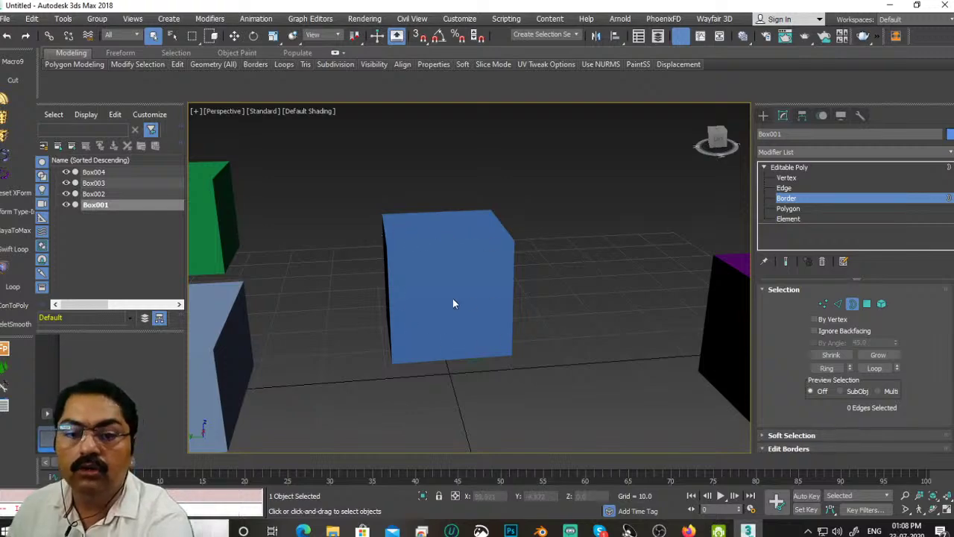
pyautogui.click(800, 188)
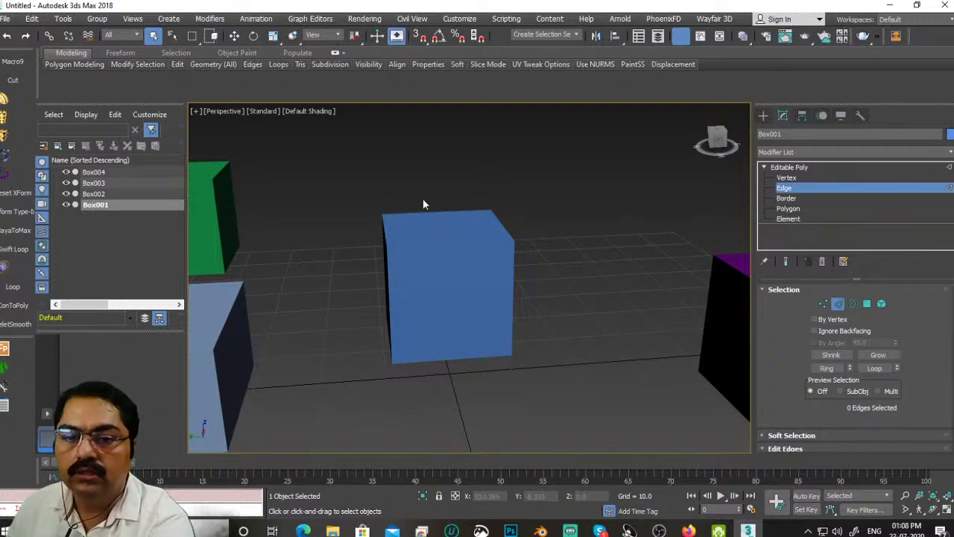
pyautogui.click(787, 178)
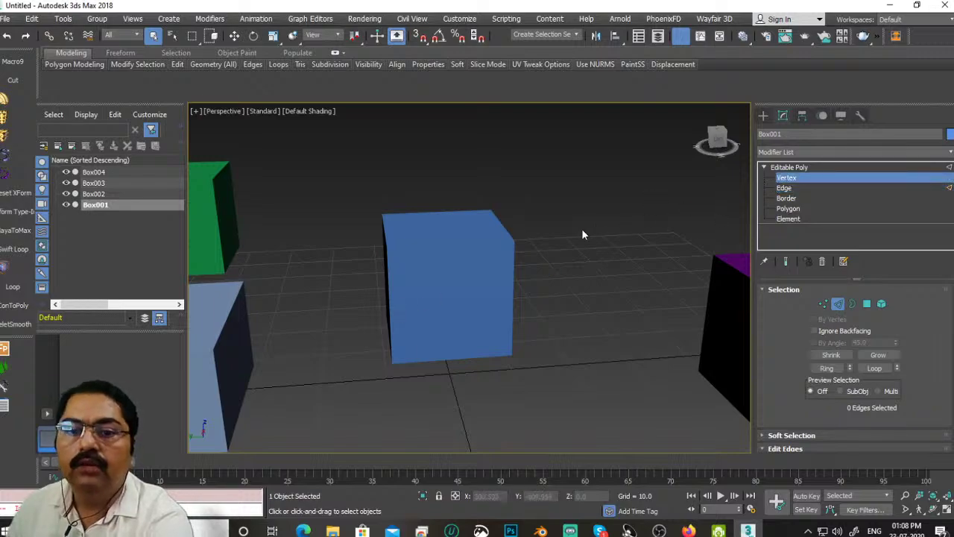
# Step: Turn on Edged Faces on top of Default Shading in the Perspective view
pyautogui.click(269, 111)
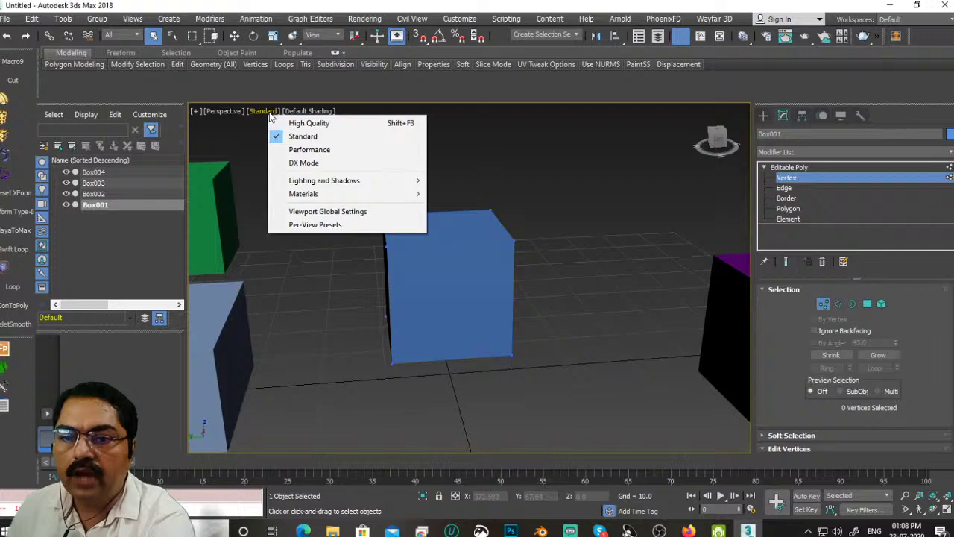
pyautogui.click(315, 113)
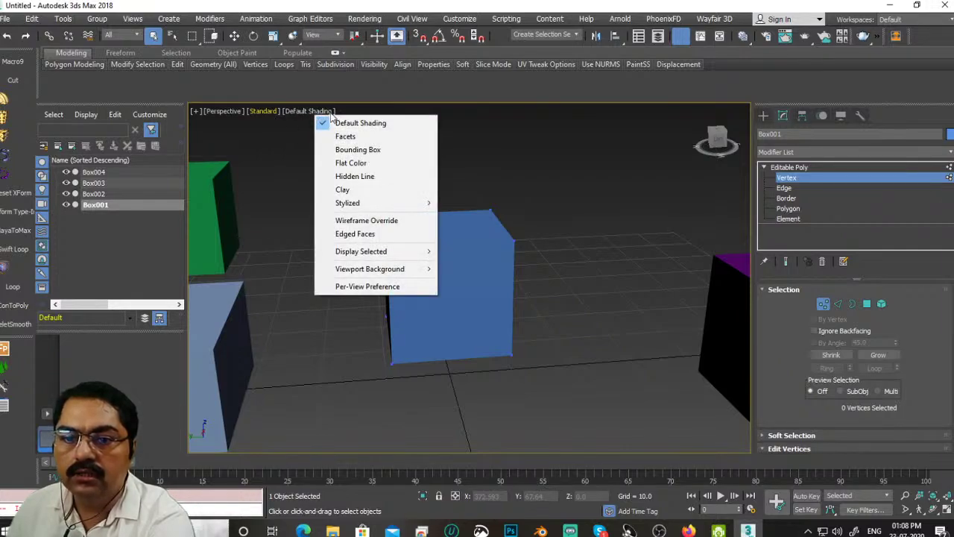
pyautogui.click(355, 234)
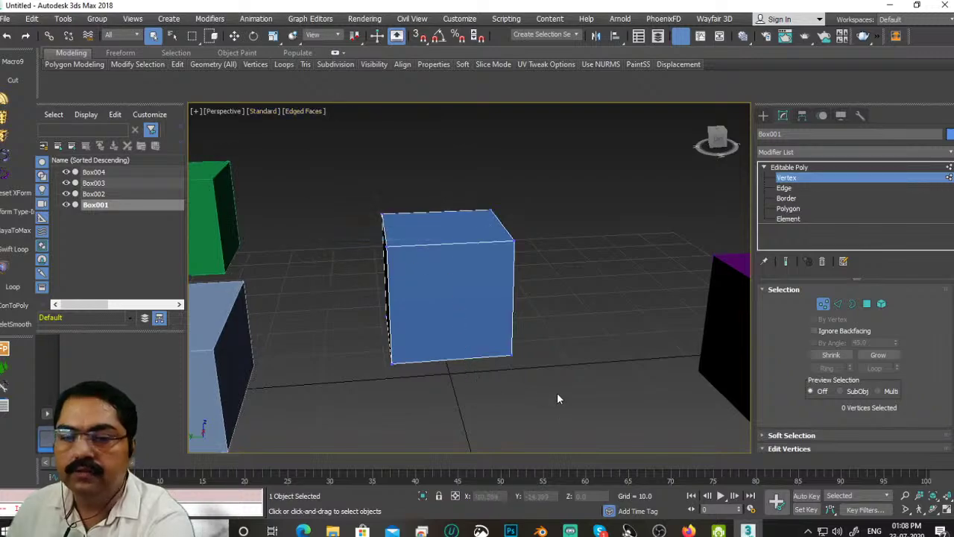
pyautogui.click(302, 112)
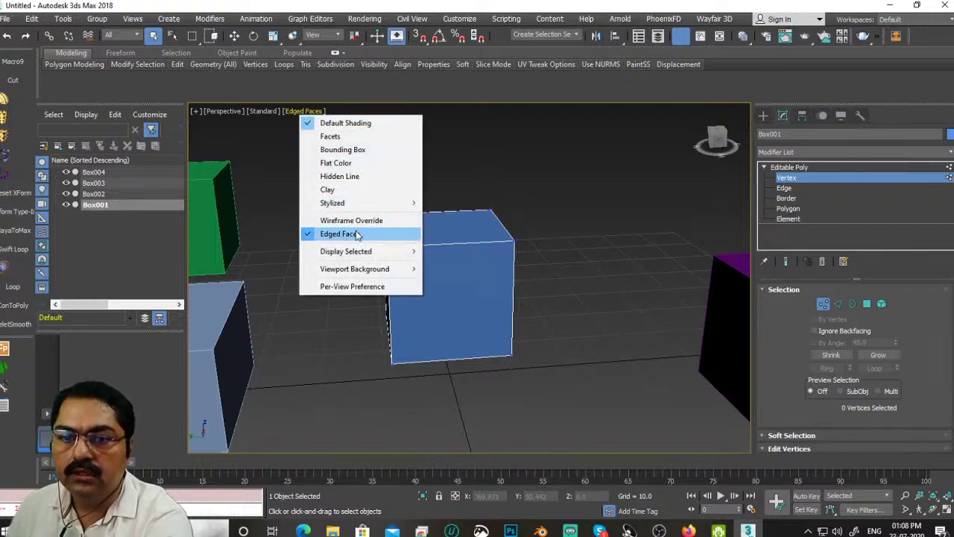
pyautogui.click(438, 248)
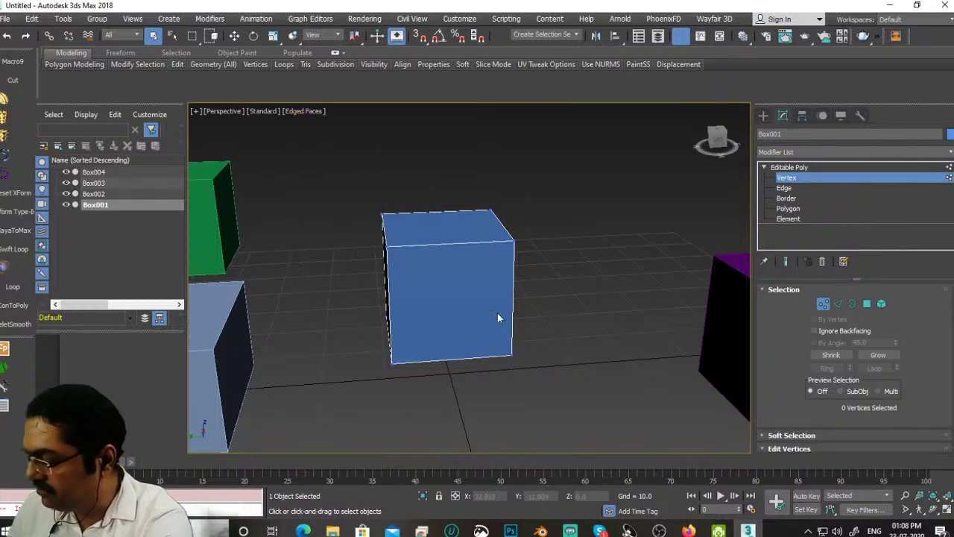
# Step: Inspect the blue cube's edges up close and exit the Vertex level to the whole object
pyautogui.keyDown('alt'); pyautogui.moveTo(497, 313); pyautogui.dragTo(544, 312, button='middle'); pyautogui.keyUp('alt')
pyautogui.scroll(5, 473, 261)
pyautogui.keyDown('alt'); pyautogui.moveTo(524, 388); pyautogui.dragTo(539, 355, button='middle'); pyautogui.keyUp('alt')
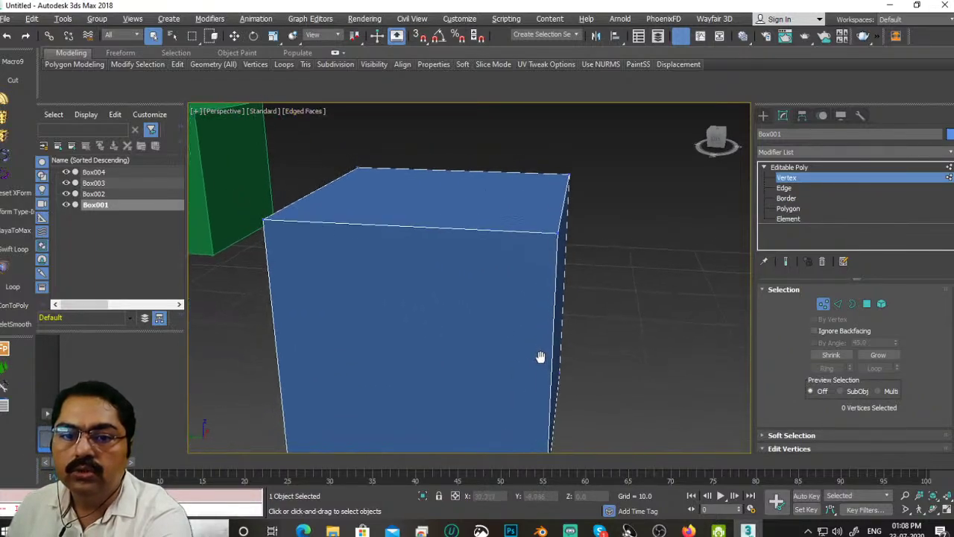
pyautogui.click(781, 181)
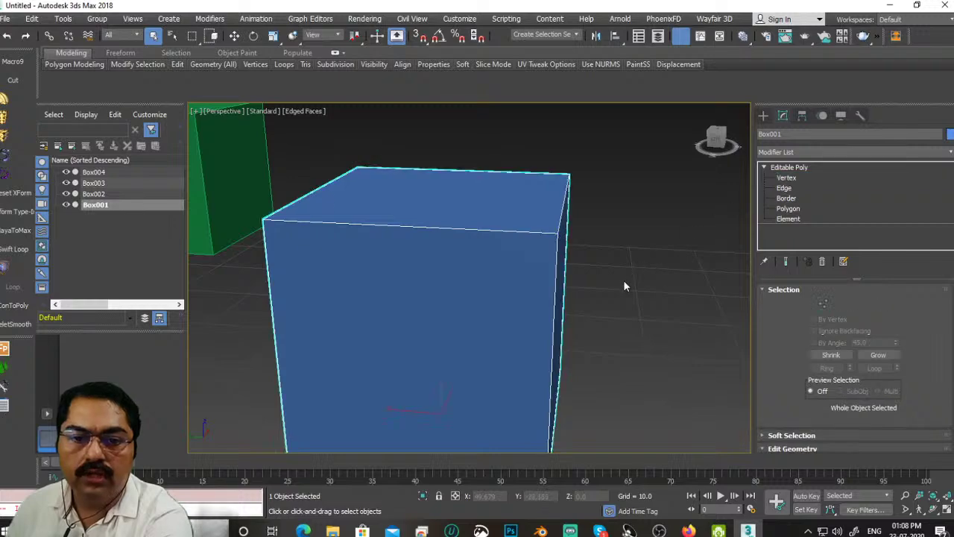
# Step: Pick the upper front corner vertex of the blue cube at Vertex level and return to the whole object
pyautogui.click(571, 254)
pyautogui.click(516, 245)
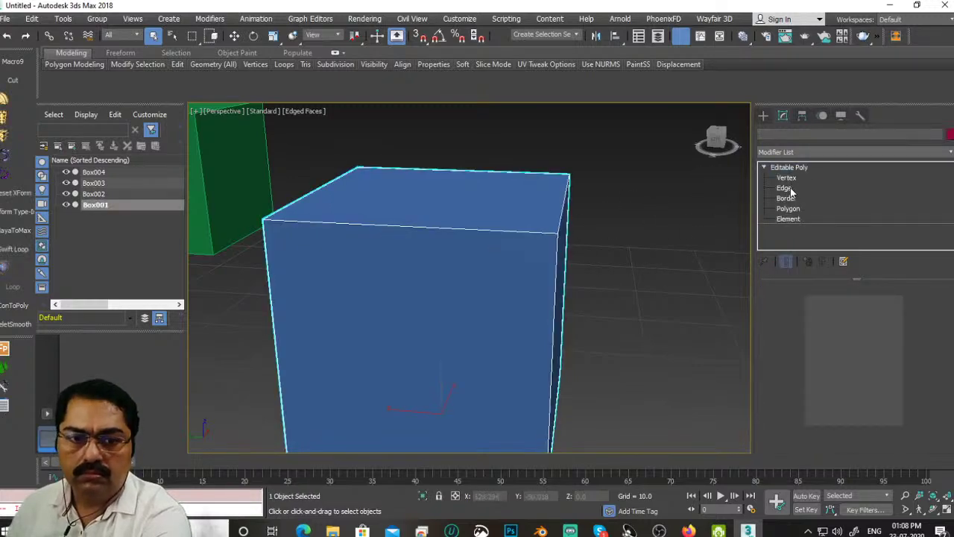
pyautogui.click(786, 178)
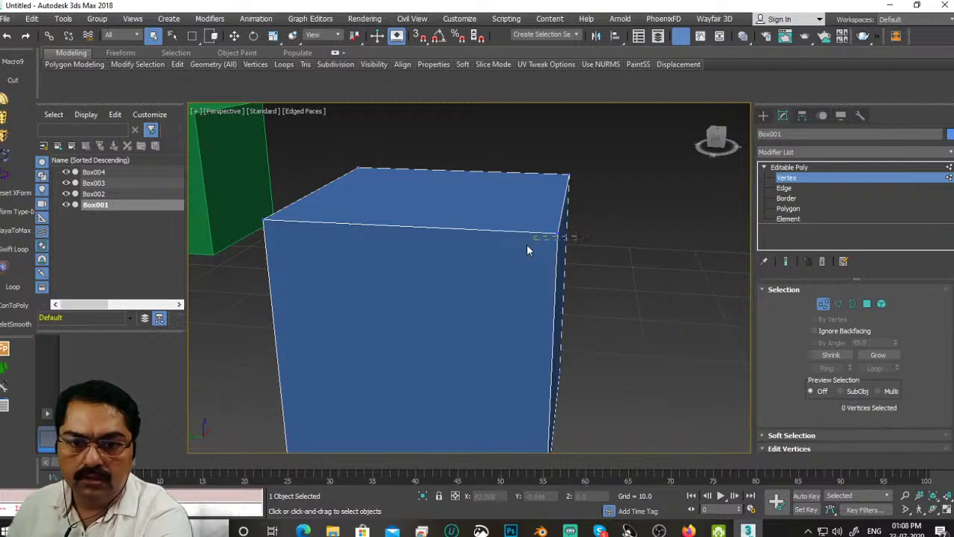
pyautogui.click(555, 232)
pyautogui.keyDown('alt'); pyautogui.moveTo(601, 284); pyautogui.dragTo(577, 296, button='middle'); pyautogui.keyUp('alt')
pyautogui.scroll(-2, 589, 294)
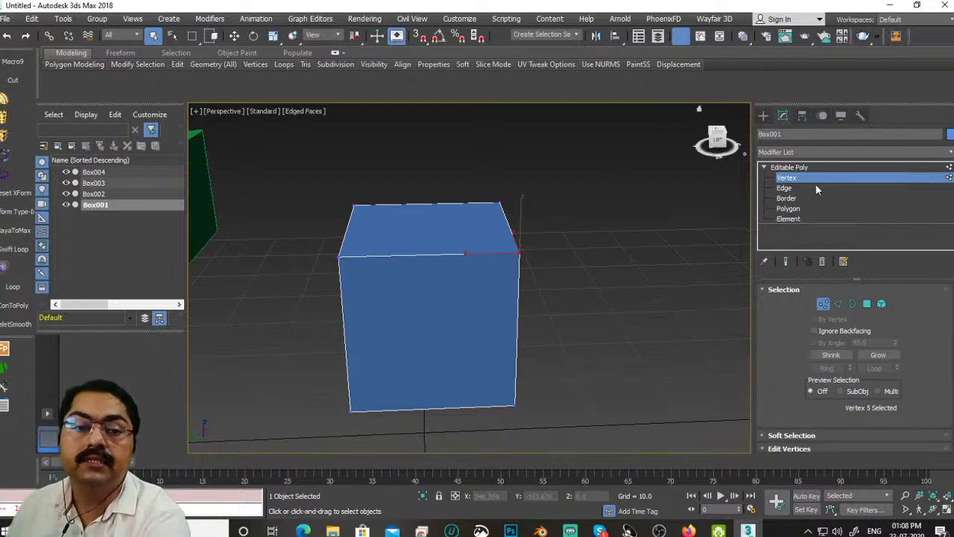
pyautogui.click(796, 167)
# Step: Activate Select and Move and raise the blue cube along the Z axis to about 30.6
pyautogui.scroll(-5, 528, 295)
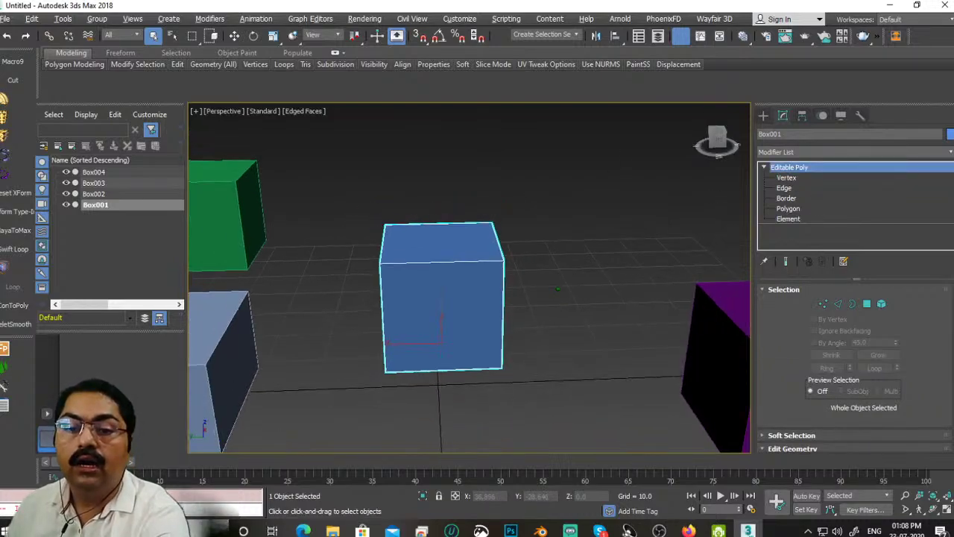
pyautogui.keyDown('alt'); pyautogui.moveTo(528, 295); pyautogui.dragTo(395, 363, button='middle'); pyautogui.keyUp('alt')
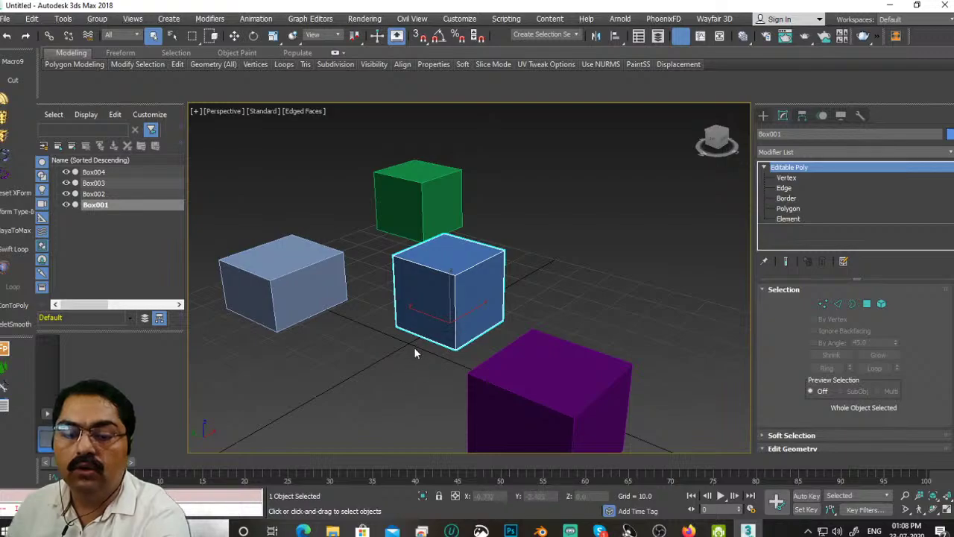
pyautogui.keyDown('alt'); pyautogui.moveTo(473, 351); pyautogui.dragTo(441, 347, button='middle'); pyautogui.keyUp('alt')
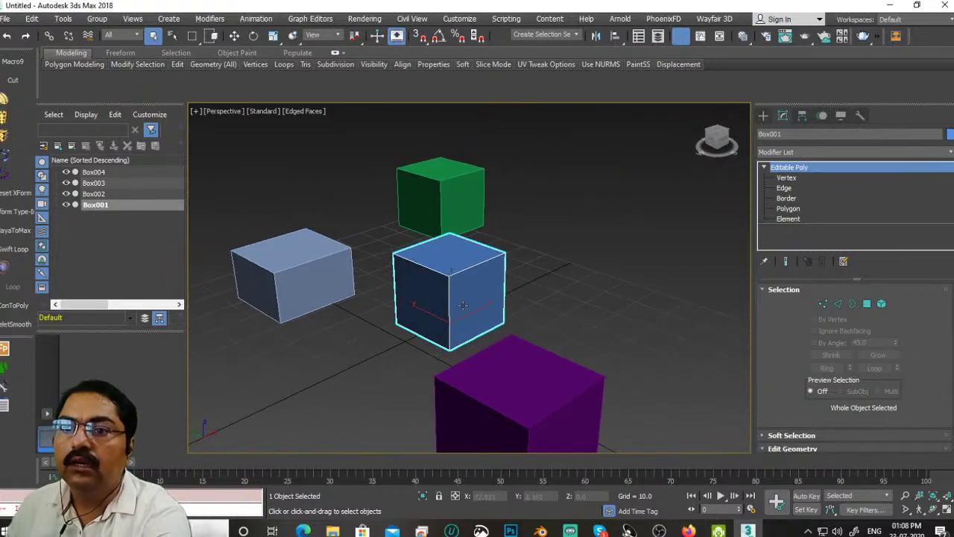
pyautogui.click(234, 36)
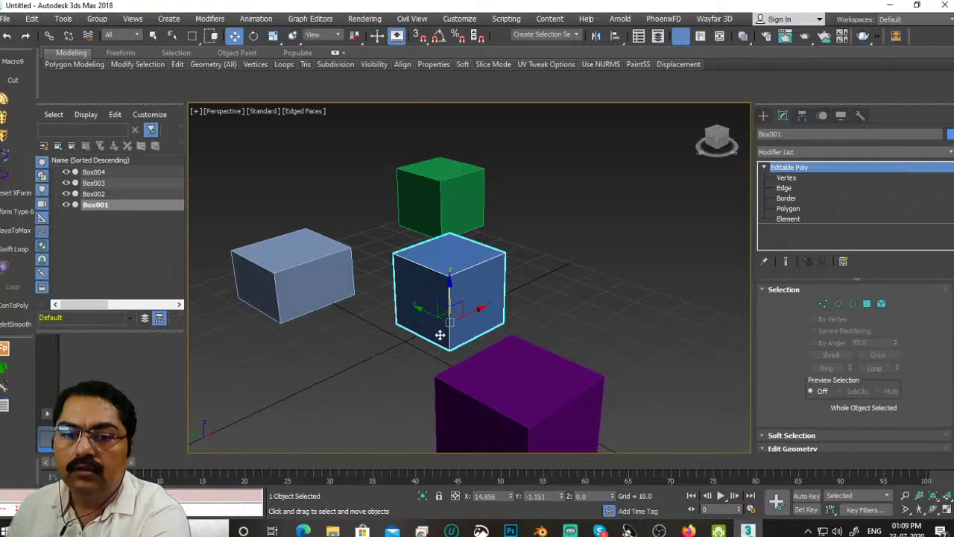
pyautogui.keyDown('alt'); pyautogui.moveTo(407, 359); pyautogui.dragTo(666, 324, button='middle'); pyautogui.keyUp('alt')
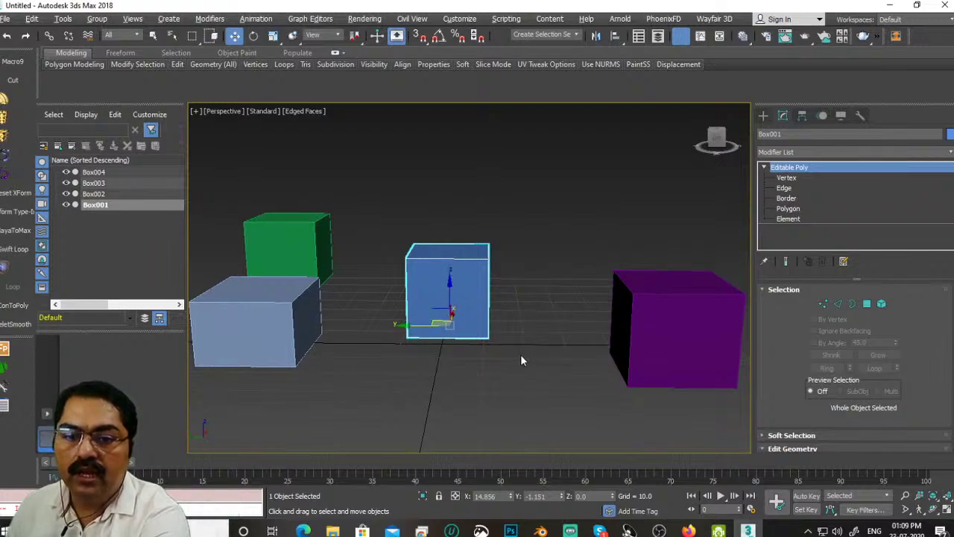
pyautogui.keyDown('alt'); pyautogui.moveTo(521, 354); pyautogui.dragTo(504, 358, button='middle'); pyautogui.keyUp('alt')
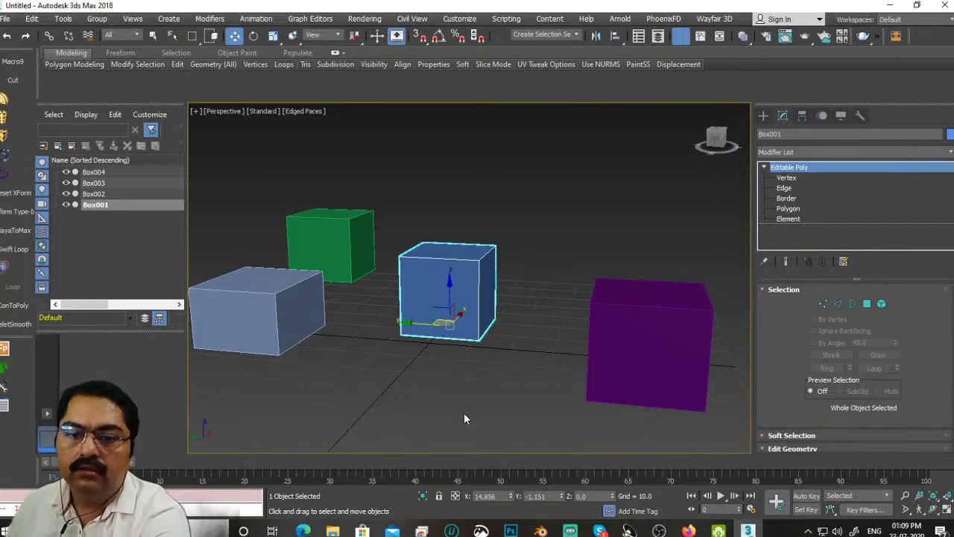
pyautogui.keyDown('alt'); pyautogui.moveTo(515, 421); pyautogui.dragTo(466, 410, button='middle'); pyautogui.keyUp('alt')
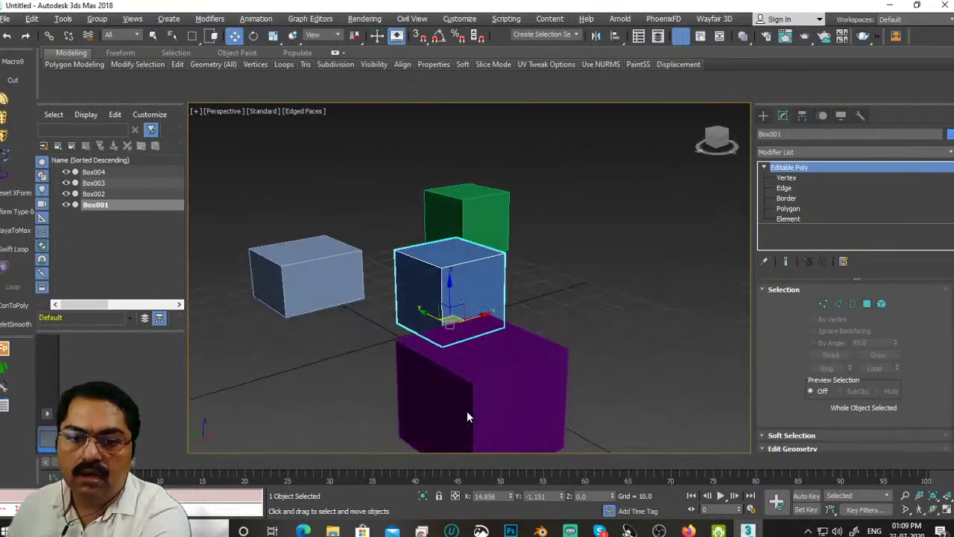
pyautogui.keyDown('alt'); pyautogui.moveTo(423, 351); pyautogui.dragTo(479, 358, button='middle'); pyautogui.keyUp('alt')
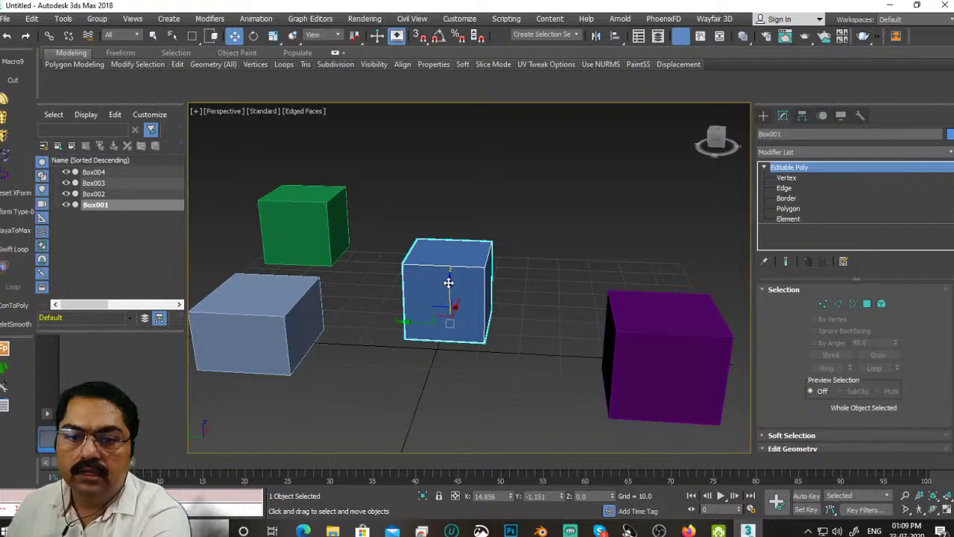
pyautogui.moveTo(448, 283); pyautogui.dragTo(447, 169)
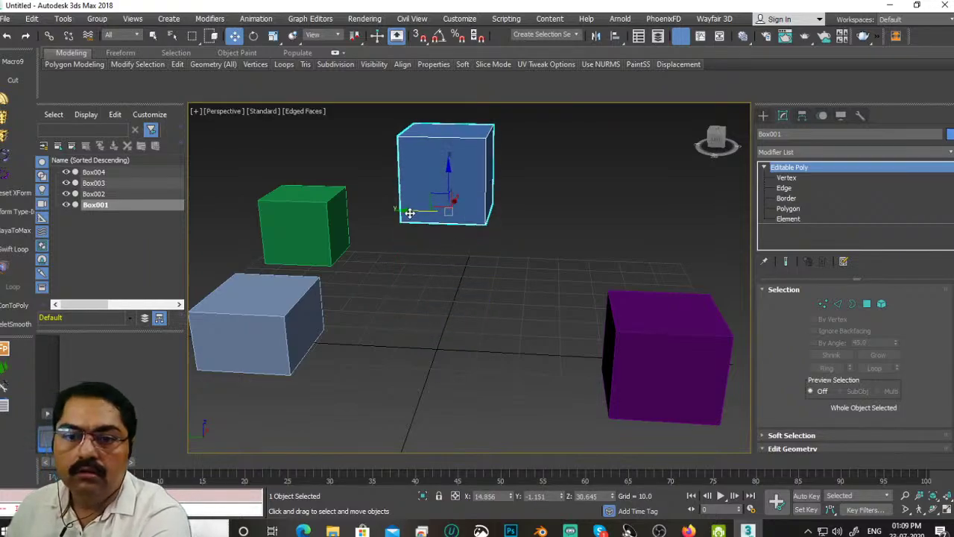
# Step: Move the blue cube along the Y axis to about -9.1 and along the X axis to about 24.8
pyautogui.moveTo(407, 213); pyautogui.dragTo(362, 209)
pyautogui.click(333, 207)
pyautogui.click(406, 216)
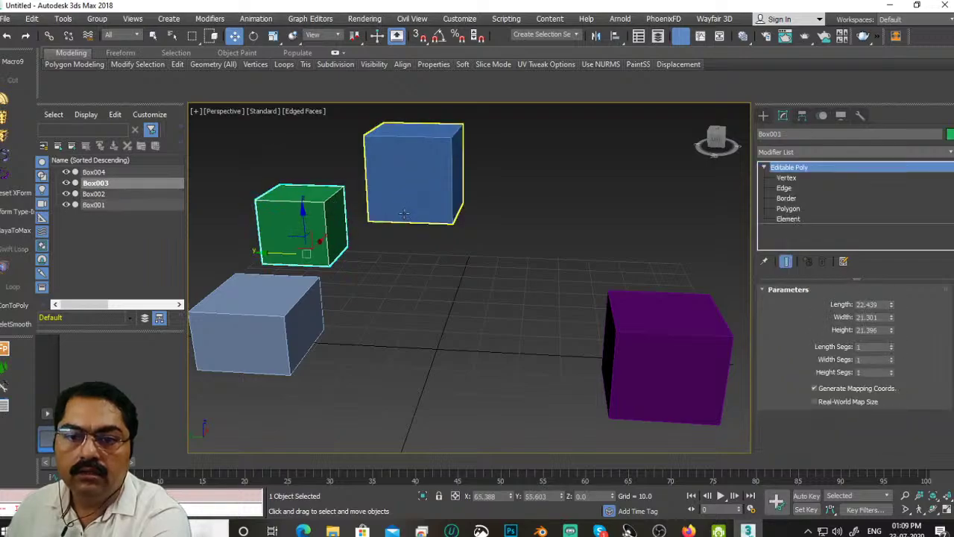
pyautogui.moveTo(382, 208); pyautogui.dragTo(456, 217)
pyautogui.keyDown('alt'); pyautogui.moveTo(555, 278); pyautogui.dragTo(429, 282, button='middle'); pyautogui.keyUp('alt')
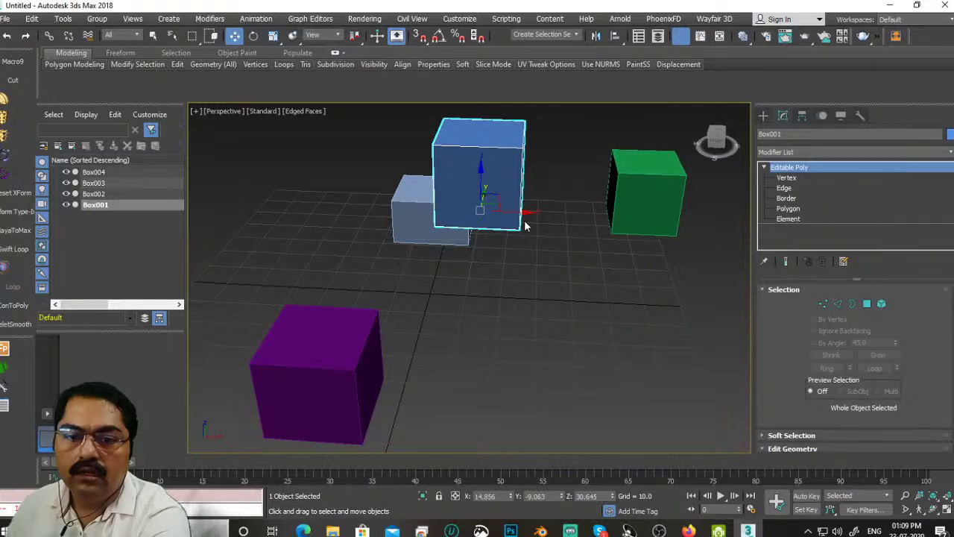
pyautogui.moveTo(531, 213); pyautogui.dragTo(582, 213)
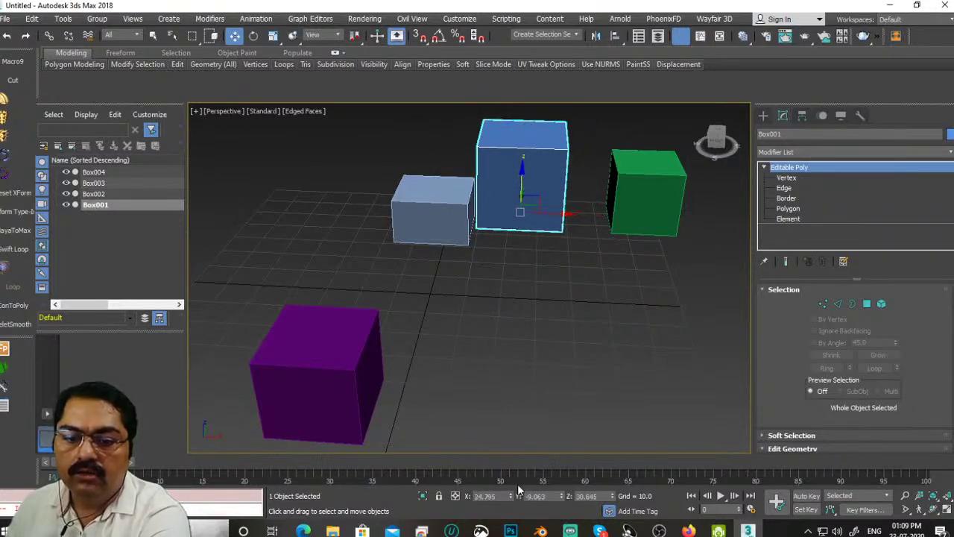
# Step: Place the blue cube at the world origin by setting its X, Y and Z coordinates to 0
pyautogui.doubleClick(486, 495)
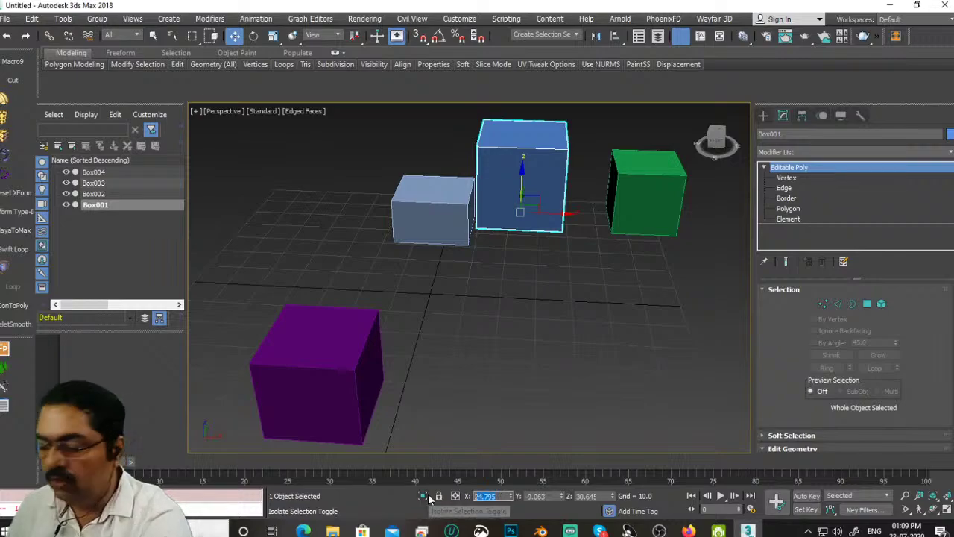
pyautogui.write('0')
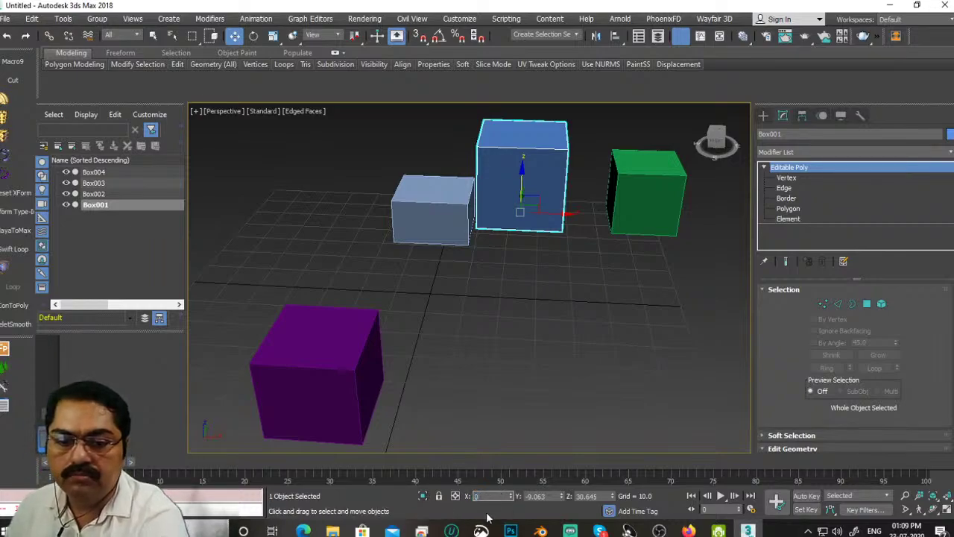
pyautogui.doubleClick(542, 495)
pyautogui.write('0')
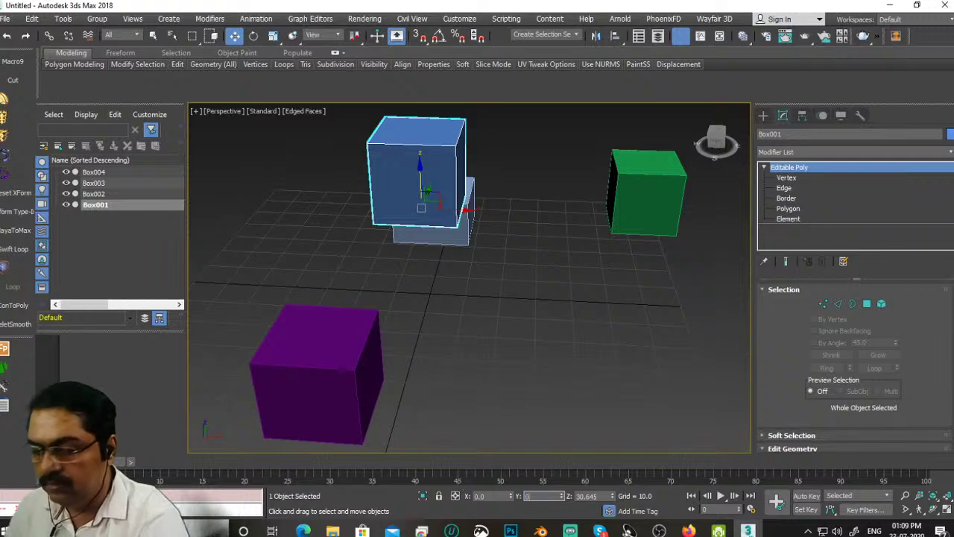
pyautogui.press('Return')
pyautogui.doubleClick(586, 495)
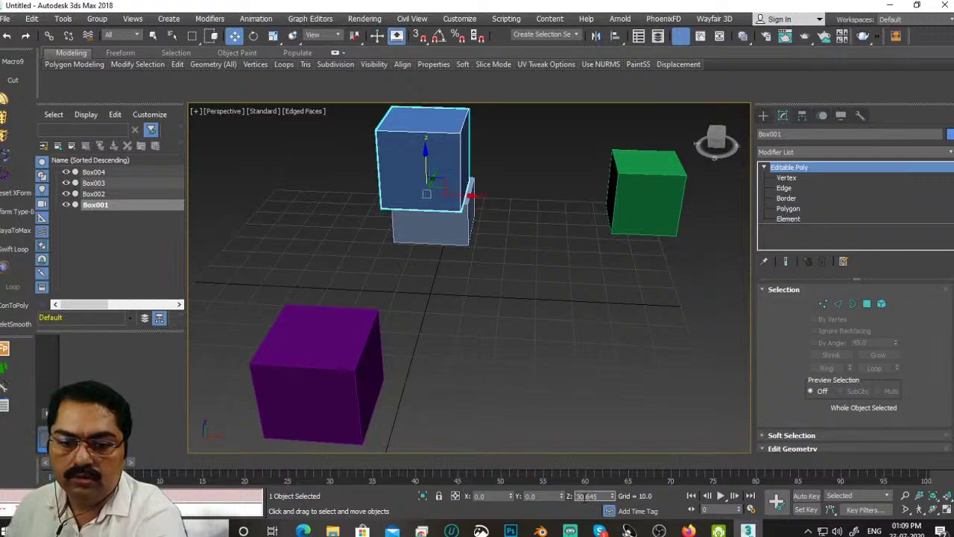
pyautogui.write('0')
pyautogui.press('Return')
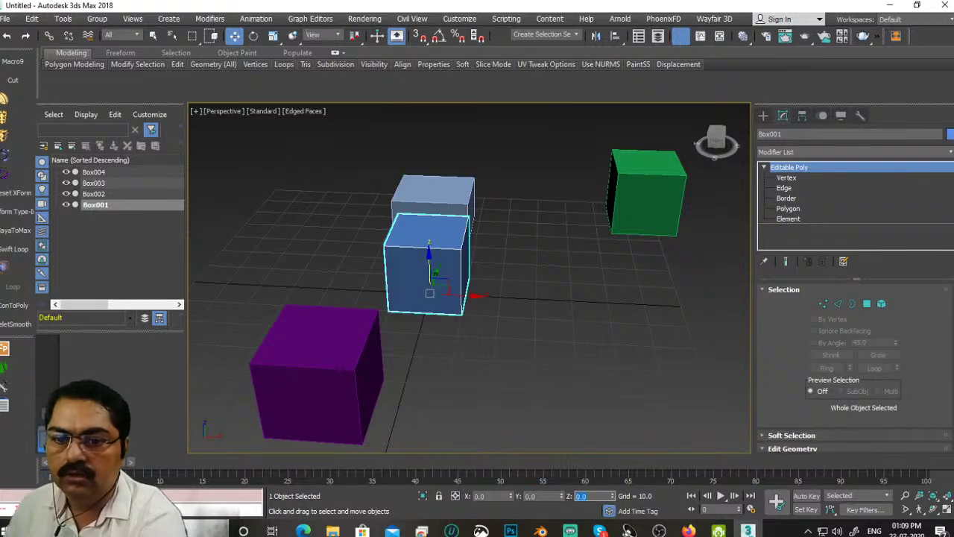
# Step: Switch the Perspective view's shading to Facets and inspect the cube up close
pyautogui.keyDown('alt'); pyautogui.moveTo(513, 382); pyautogui.dragTo(615, 374, button='middle'); pyautogui.keyUp('alt')
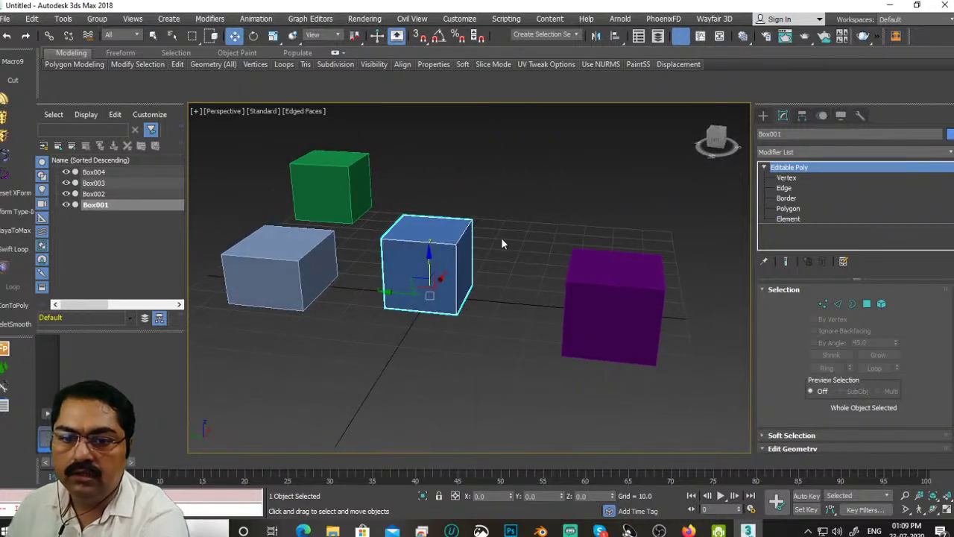
pyautogui.keyDown('alt'); pyautogui.moveTo(423, 343); pyautogui.dragTo(400, 243, button='middle'); pyautogui.keyUp('alt')
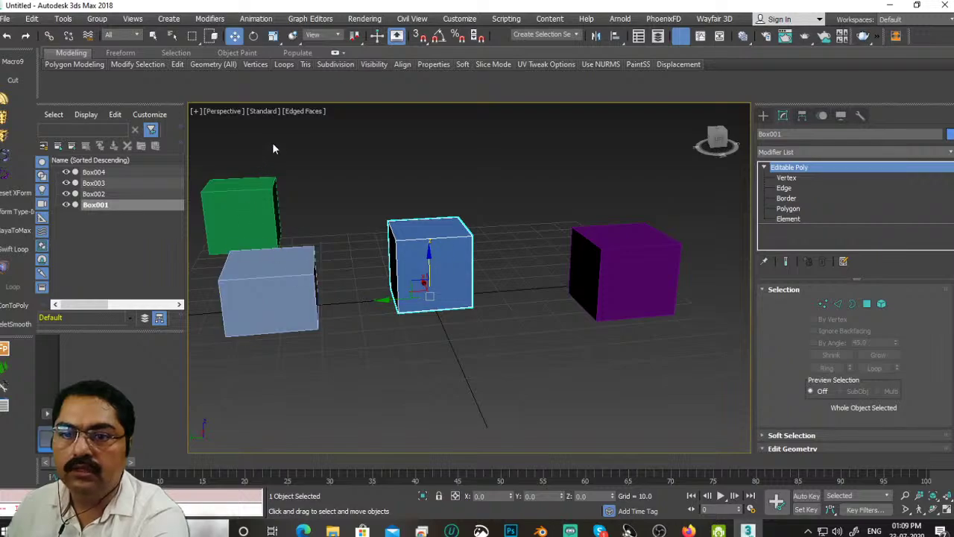
pyautogui.click(303, 112)
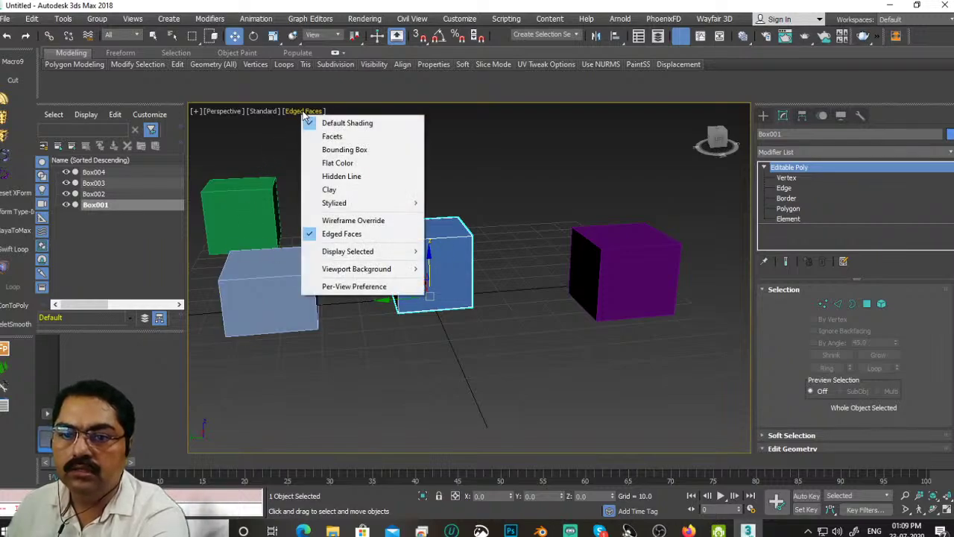
pyautogui.click(360, 137)
pyautogui.keyDown('alt'); pyautogui.moveTo(436, 274); pyautogui.dragTo(435, 333, button='middle'); pyautogui.keyUp('alt')
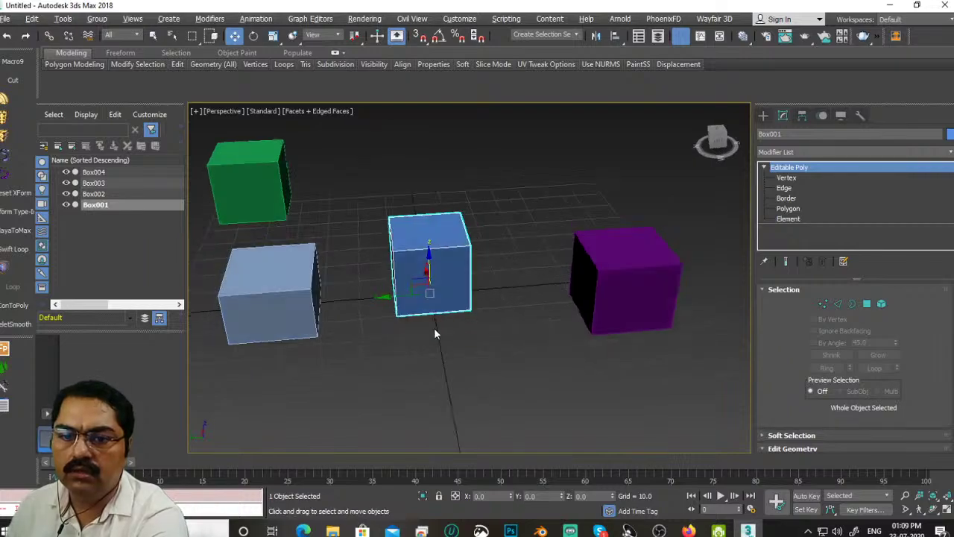
pyautogui.scroll(4, 447, 343)
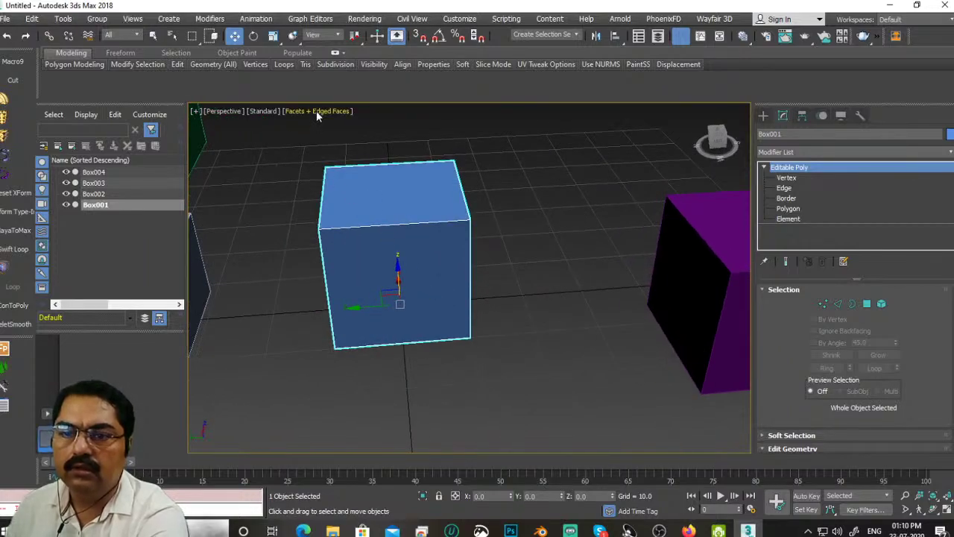
# Step: Display the Perspective view's objects as Bounding Box and view the cube from another angle
pyautogui.click(316, 110)
pyautogui.click(355, 150)
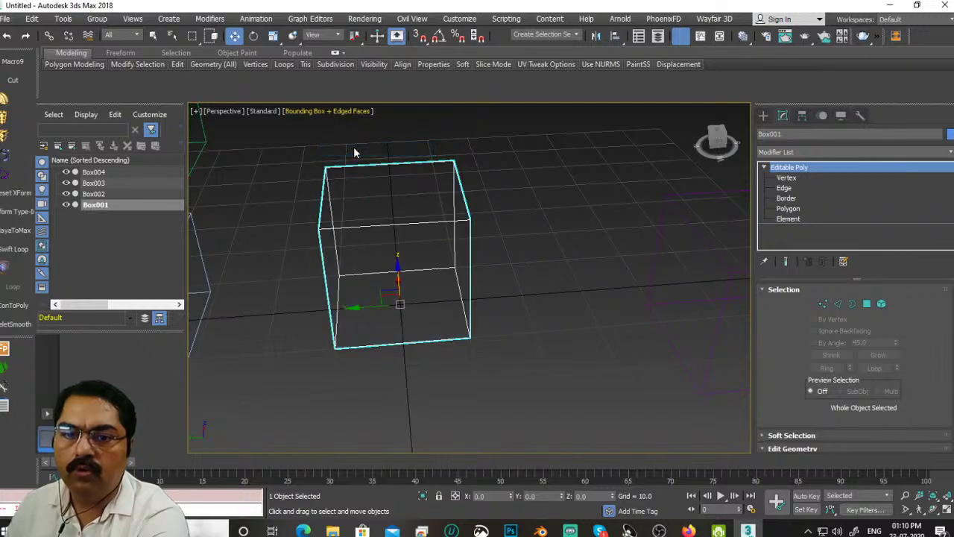
pyautogui.keyDown('alt'); pyautogui.moveTo(293, 273); pyautogui.dragTo(343, 164, button='middle'); pyautogui.keyUp('alt')
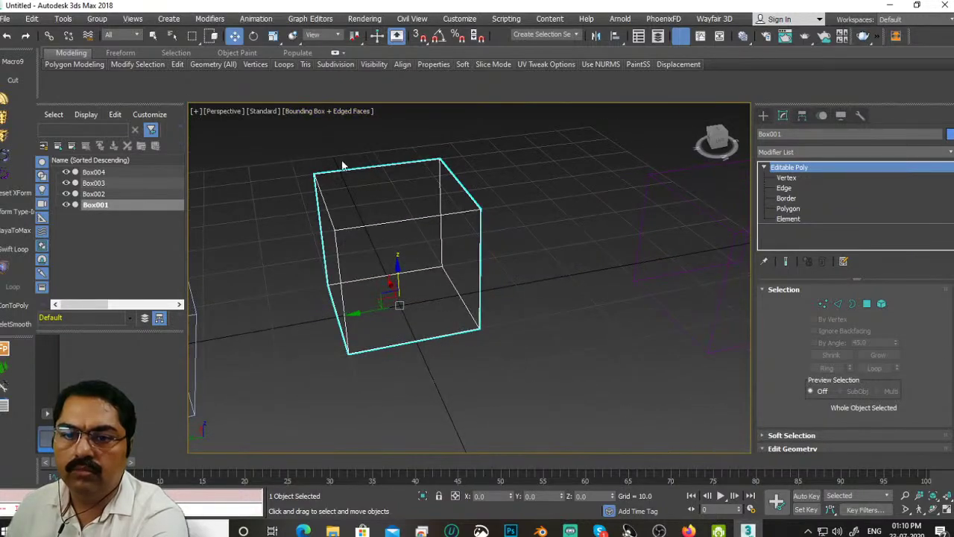
# Step: Change the Perspective view's shading to Clay and look at the boxes from several angles
pyautogui.click(337, 111)
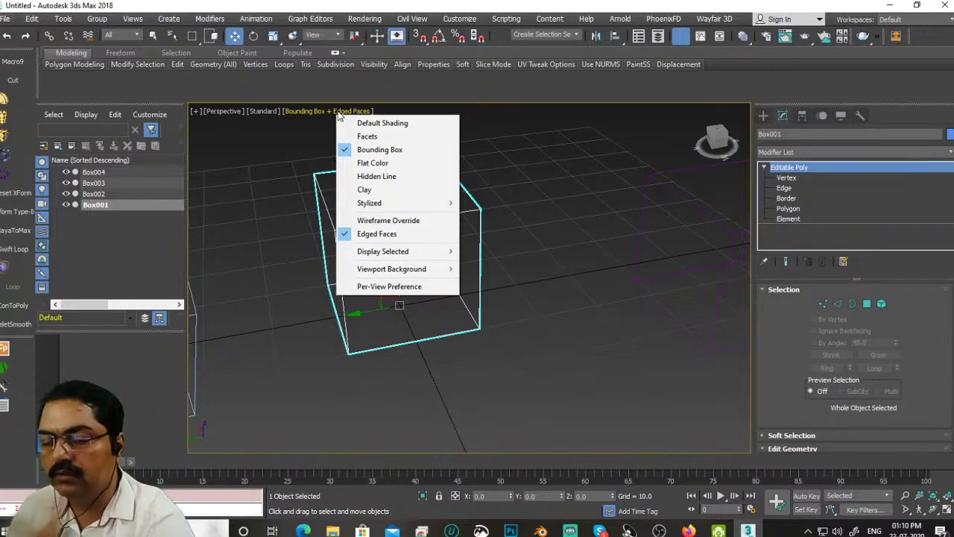
pyautogui.click(365, 190)
pyautogui.moveTo(368, 191)
pyautogui.keyDown('alt'); pyautogui.mouseDown(button='middle')
pyautogui.moveTo(479, 286)
pyautogui.moveTo(515, 280)
pyautogui.moveTo(424, 309)
pyautogui.moveTo(305, 302)
pyautogui.moveTo(360, 287)
pyautogui.moveTo(536, 292)
pyautogui.moveTo(434, 315)
pyautogui.moveTo(304, 300)
pyautogui.moveTo(409, 256)
pyautogui.moveTo(460, 281)
pyautogui.mouseUp(button='middle'); pyautogui.keyUp('alt')
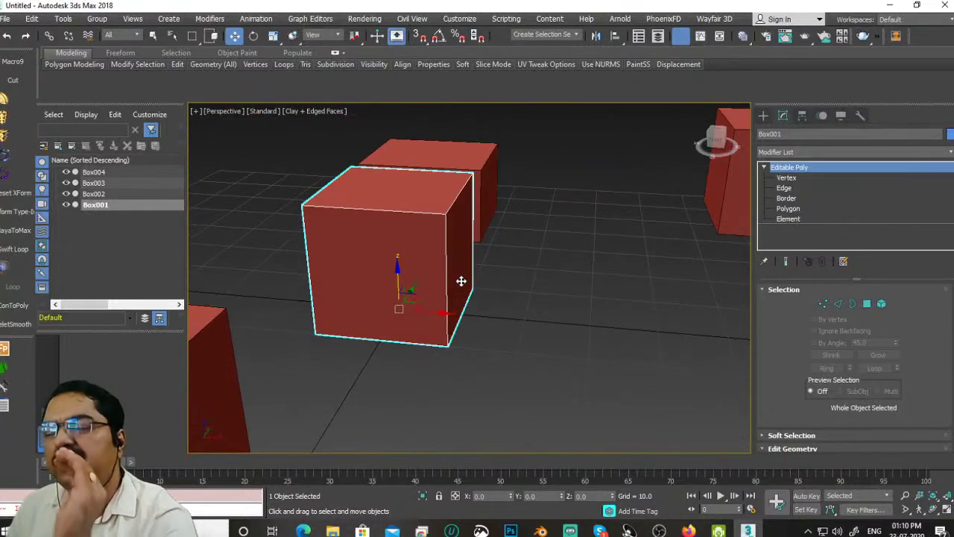
pyautogui.keyDown('alt'); pyautogui.moveTo(475, 298); pyautogui.dragTo(333, 171, button='middle'); pyautogui.keyUp('alt')
pyautogui.scroll(4, 507, 305)
pyautogui.scroll(-3, 500, 319)
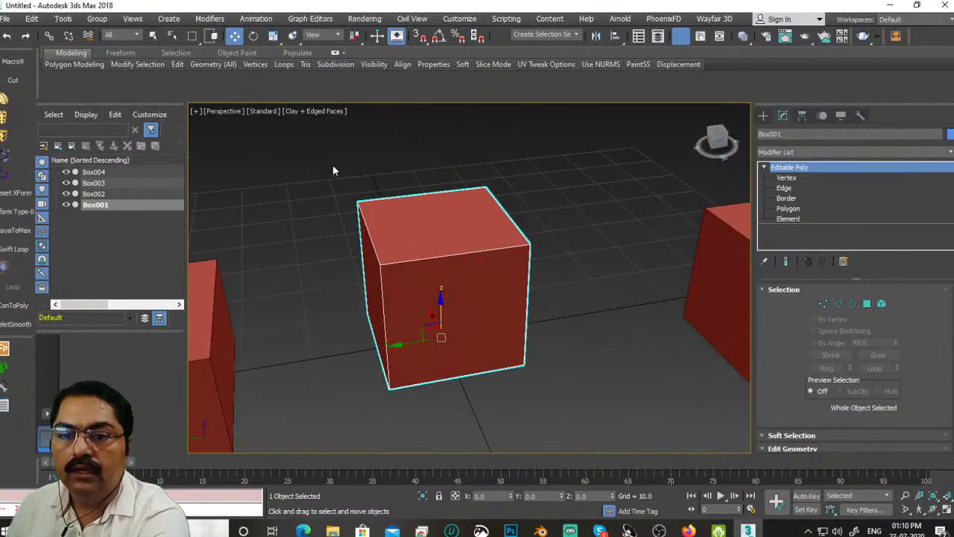
# Step: Turn on Wireframe Override in the Perspective view
pyautogui.click(302, 114)
pyautogui.click(339, 221)
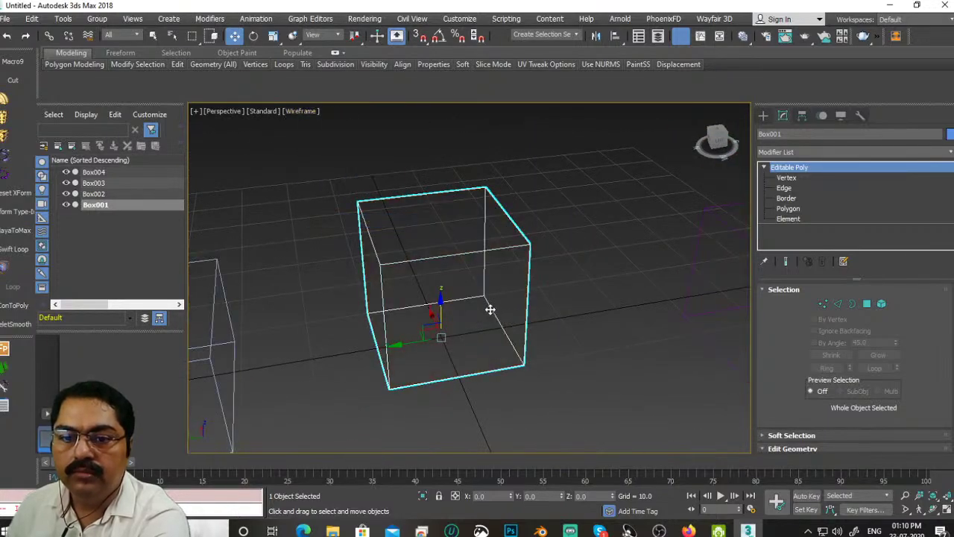
pyautogui.moveTo(490, 309)
pyautogui.keyDown('alt'); pyautogui.mouseDown(button='middle')
pyautogui.moveTo(477, 298)
pyautogui.moveTo(483, 317)
pyautogui.mouseUp(button='middle'); pyautogui.keyUp('alt')
# Step: At Vertex level, pick the cube's rear upper and lower corner vertices in turn, and select all of its vertices together
pyautogui.click(787, 179)
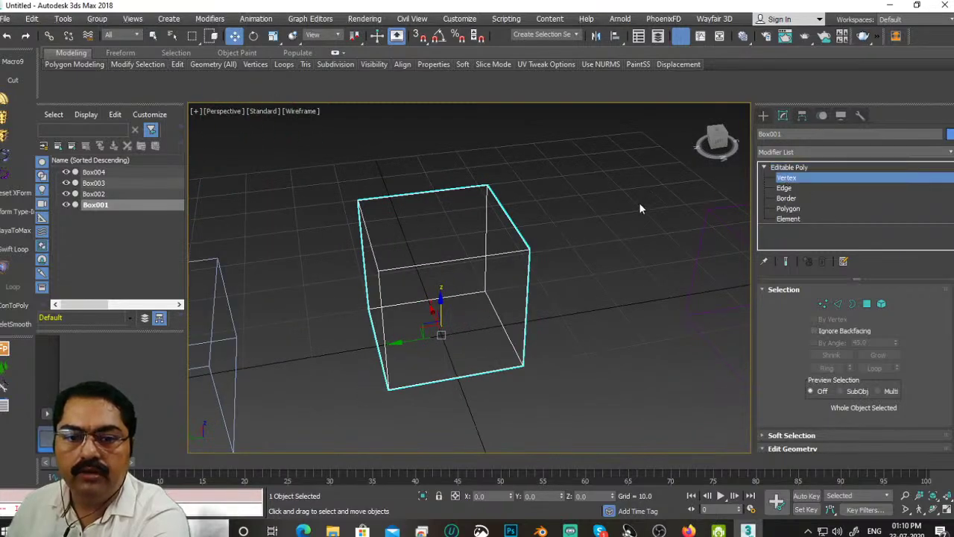
pyautogui.click(486, 186)
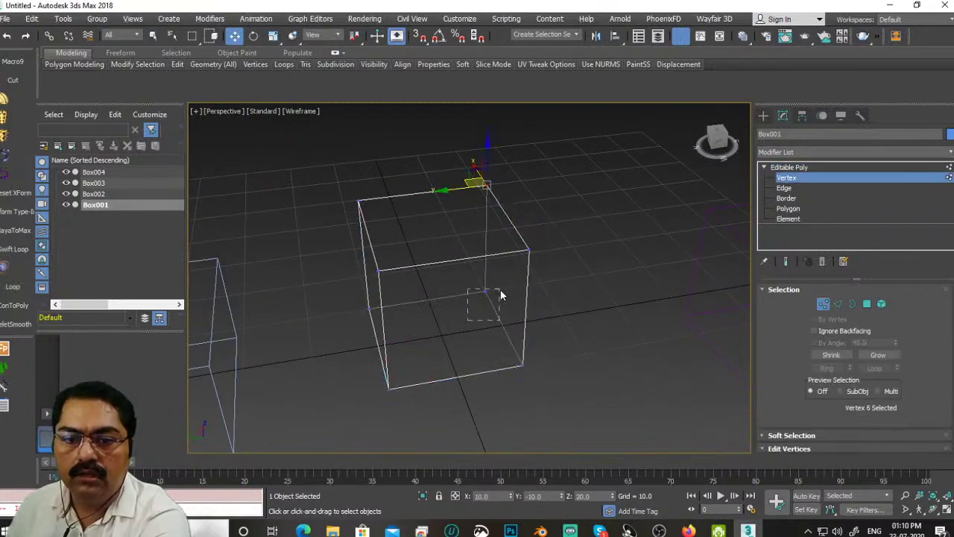
pyautogui.moveTo(500, 295); pyautogui.dragTo(501, 295)
pyautogui.keyDown('alt'); pyautogui.moveTo(501, 295); pyautogui.dragTo(596, 342, button='middle'); pyautogui.keyUp('alt')
pyautogui.keyDown('alt'); pyautogui.moveTo(594, 338); pyautogui.dragTo(554, 338, button='middle'); pyautogui.keyUp('alt')
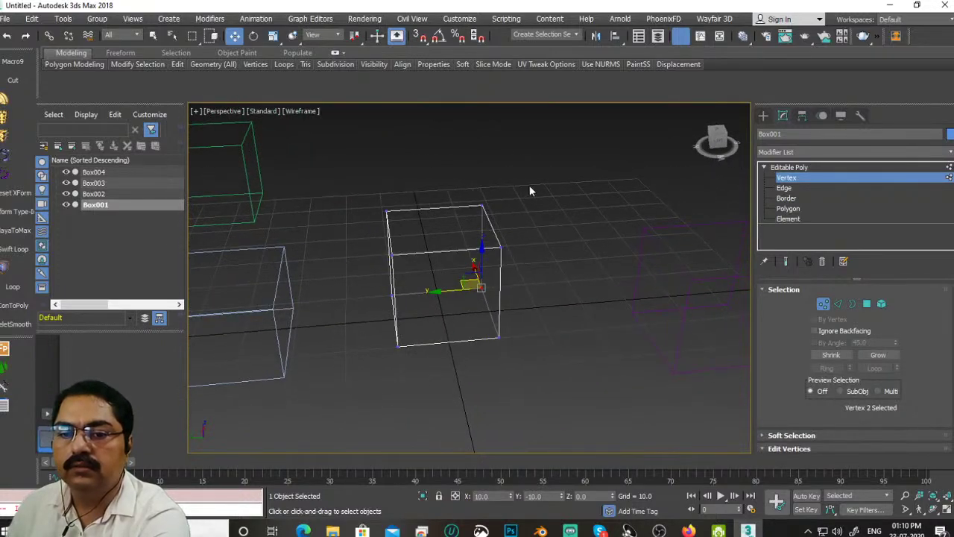
pyautogui.moveTo(530, 188); pyautogui.dragTo(366, 353)
pyautogui.keyDown('alt'); pyautogui.moveTo(468, 383); pyautogui.dragTo(442, 381, button='middle'); pyautogui.keyUp('alt')
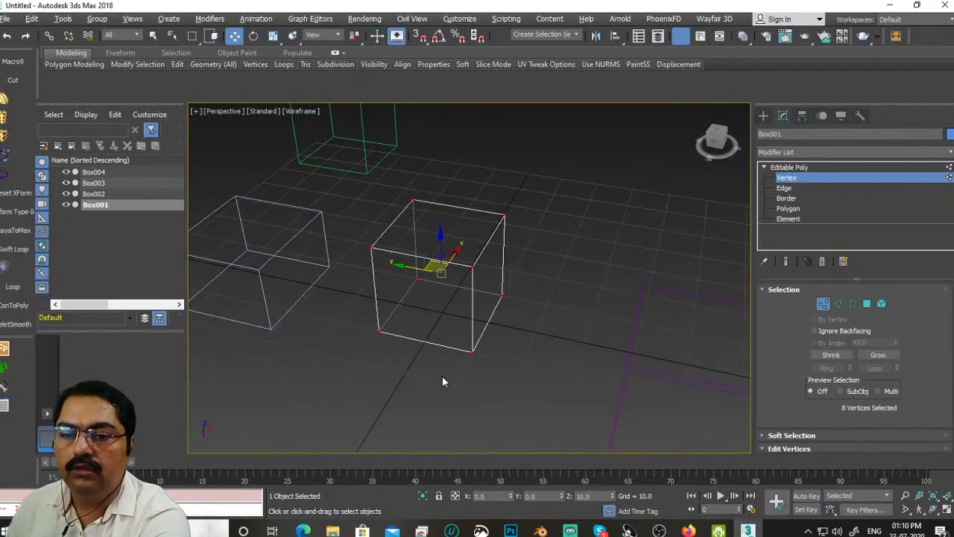
# Step: Box-select the cube's two rear lower vertices through its front faces, and clear the selection again
pyautogui.scroll(6, 442, 381)
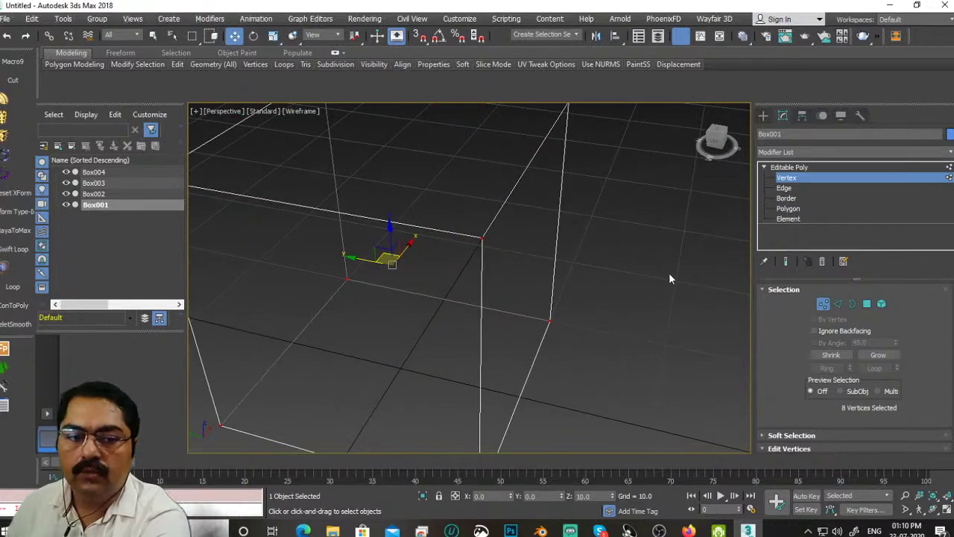
pyautogui.scroll(-8, 619, 270)
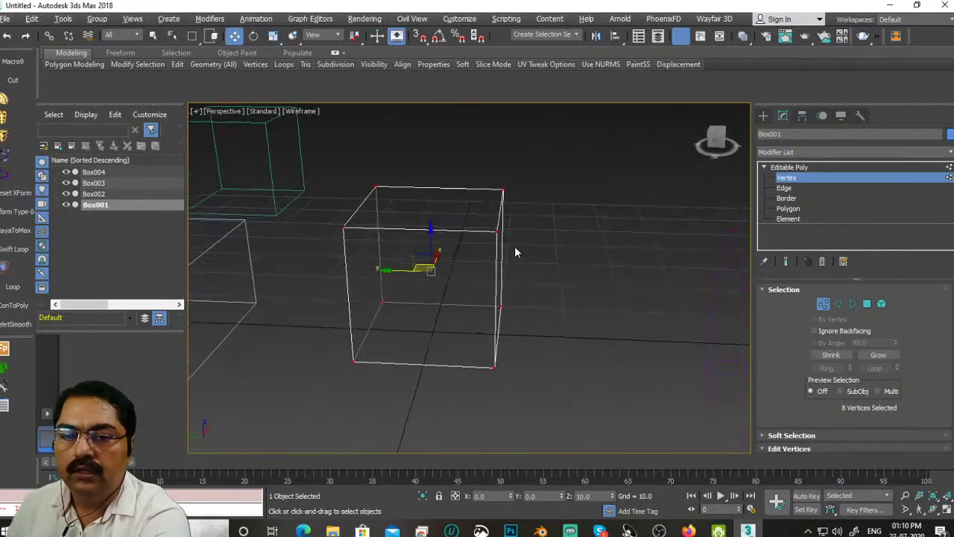
pyautogui.click(557, 272)
pyautogui.moveTo(380, 300); pyautogui.dragTo(498, 332)
pyautogui.click(568, 319)
pyautogui.keyDown('alt'); pyautogui.moveTo(426, 380); pyautogui.dragTo(438, 377, button='middle'); pyautogui.keyUp('alt')
pyautogui.moveTo(562, 284); pyautogui.dragTo(350, 323)
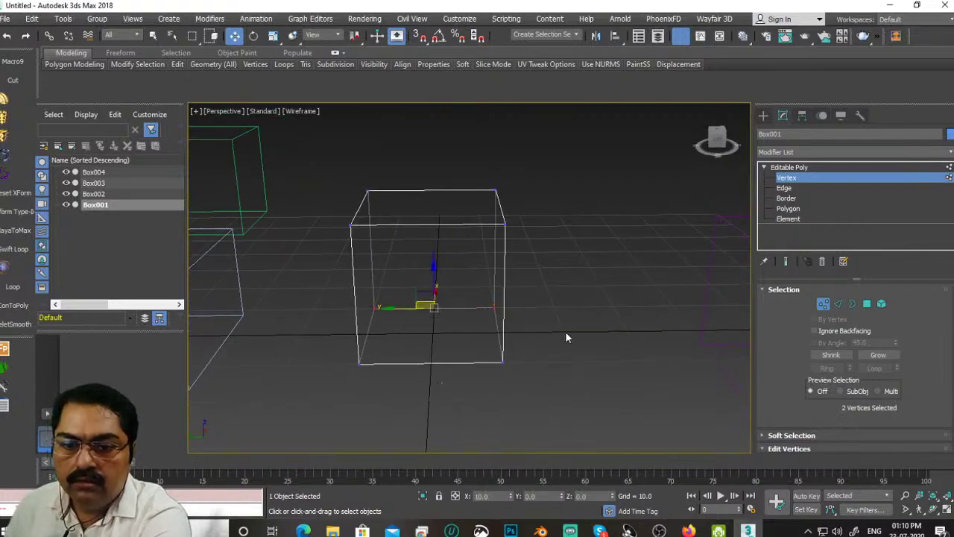
pyautogui.click(567, 333)
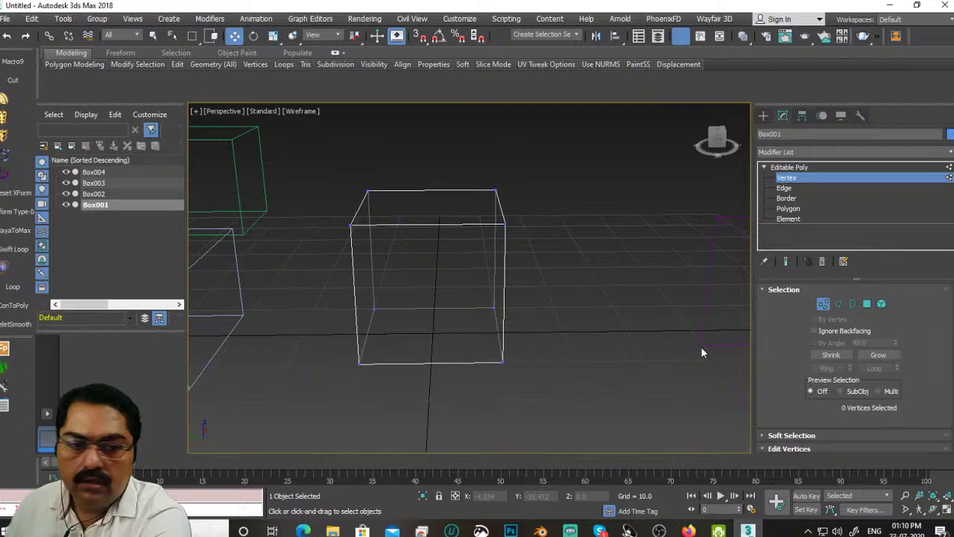
# Step: Turn on Ignore Backfacing and test it by box-selecting the whole cube and its near upper corner vertex in turn
pyautogui.click(813, 331)
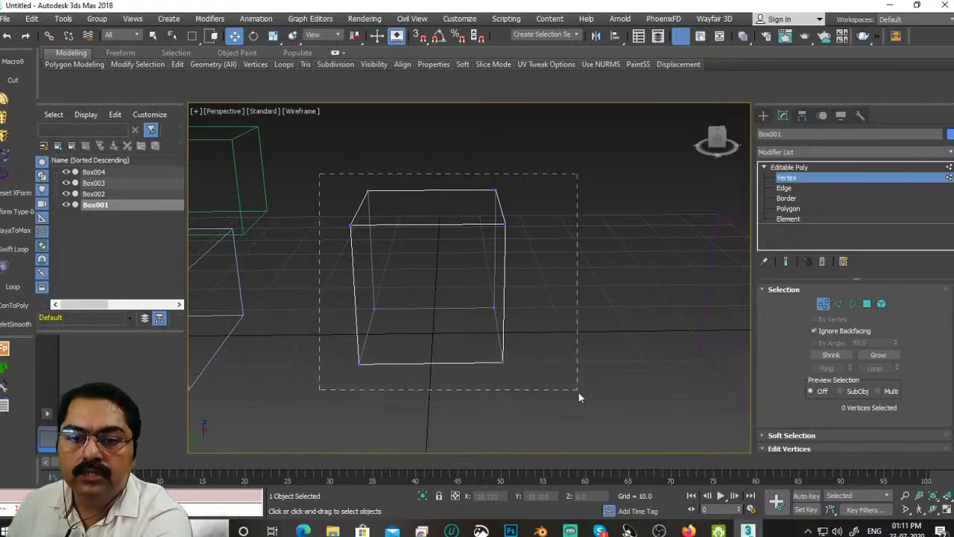
pyautogui.moveTo(579, 394); pyautogui.dragTo(582, 397)
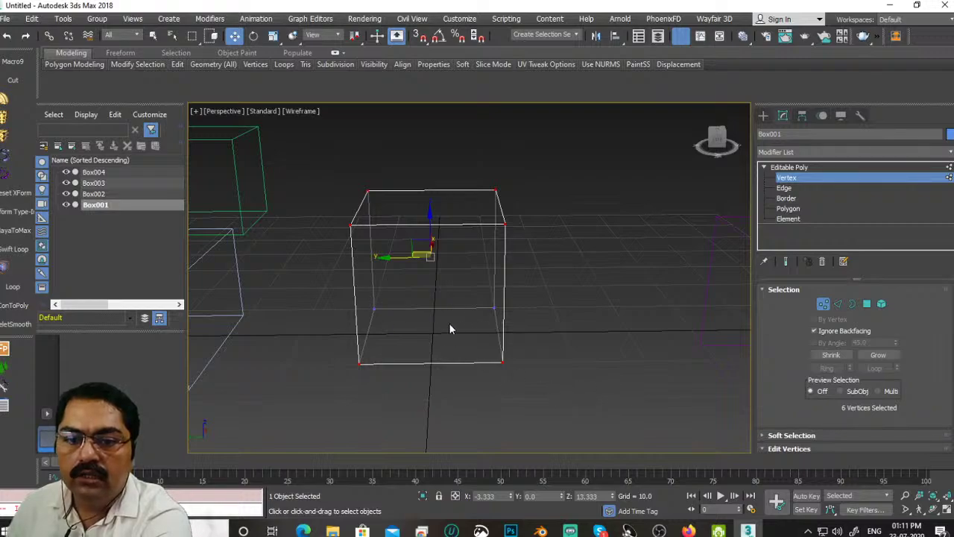
pyautogui.keyDown('alt'); pyautogui.moveTo(429, 314); pyautogui.dragTo(568, 322, button='middle'); pyautogui.keyUp('alt')
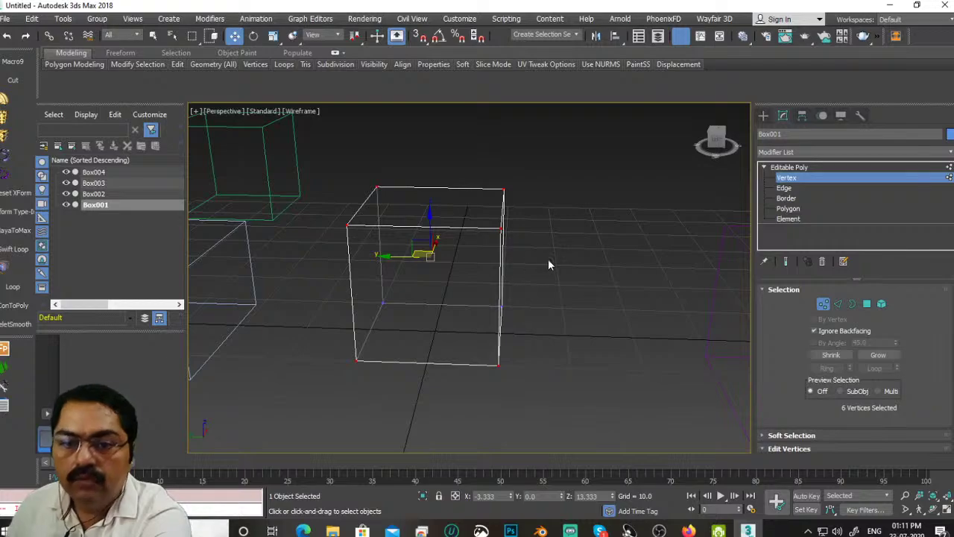
pyautogui.moveTo(513, 220); pyautogui.dragTo(469, 252)
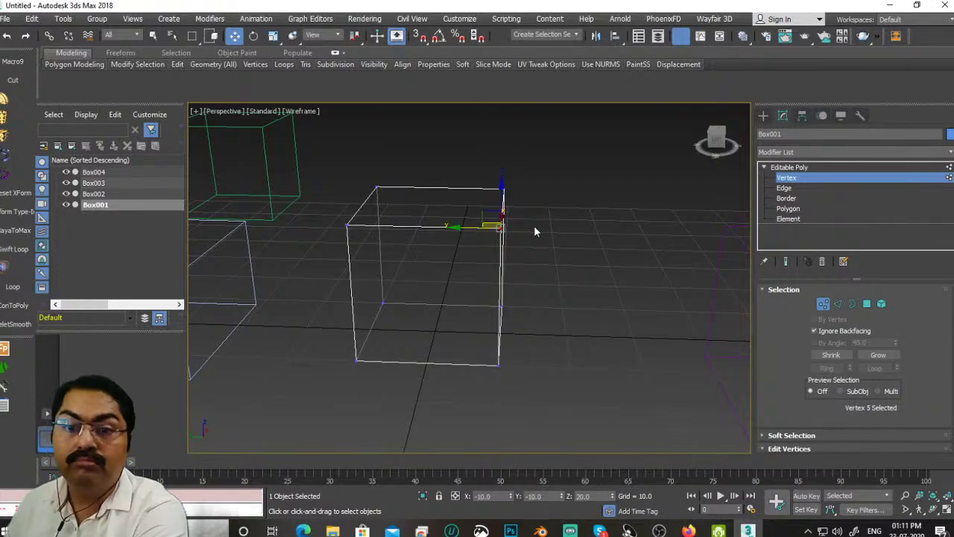
pyautogui.keyDown('alt'); pyautogui.moveTo(534, 226); pyautogui.dragTo(553, 290, button='middle'); pyautogui.keyUp('alt')
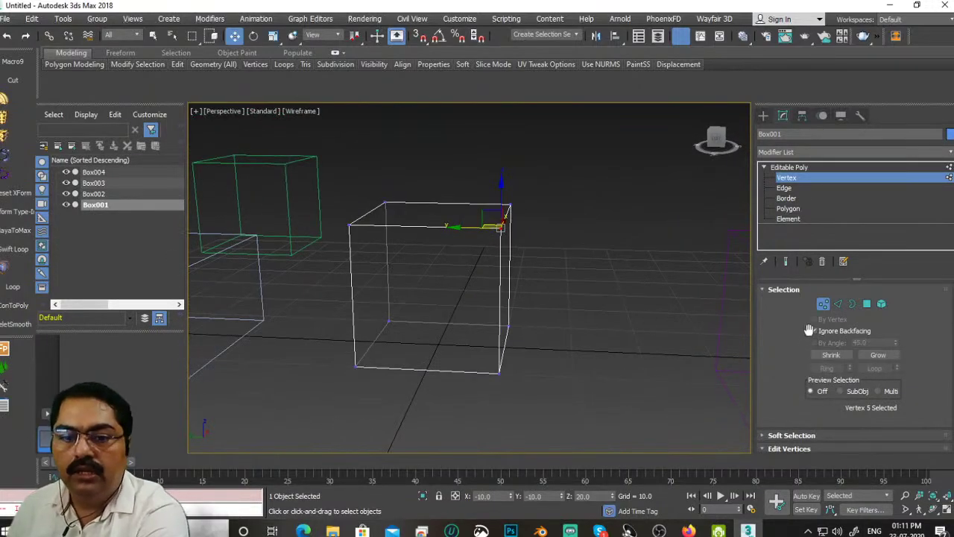
pyautogui.click(857, 330)
pyautogui.keyDown('alt'); pyautogui.moveTo(430, 333); pyautogui.dragTo(536, 235, button='middle'); pyautogui.keyUp('alt')
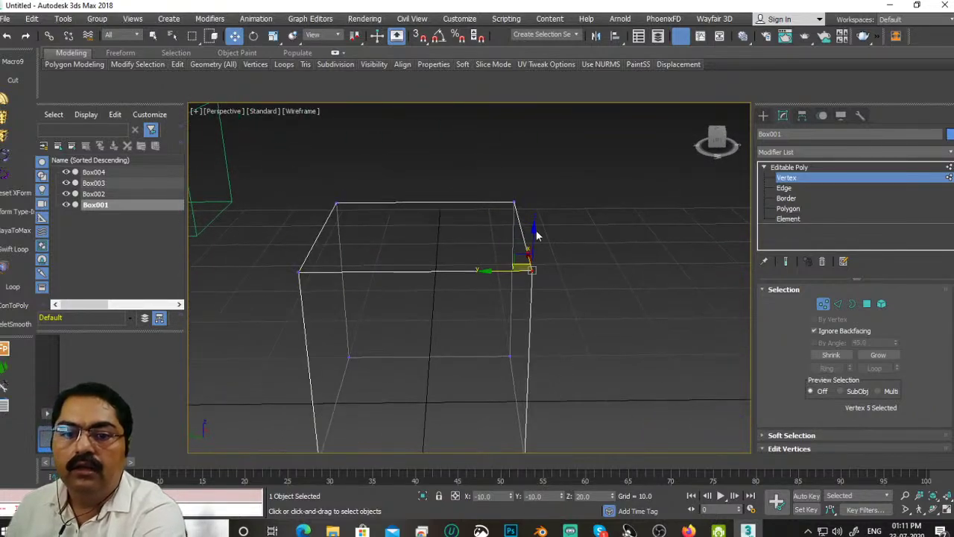
pyautogui.click(583, 287)
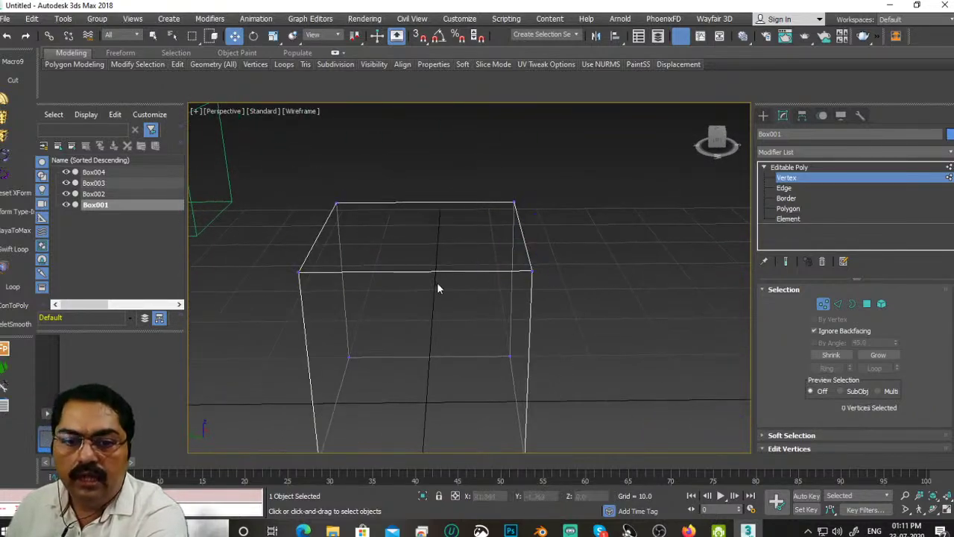
# Step: Raise the cube's near upper corner vertex about 4.6 units, and shift it to about X -7.3, Y -3.6
pyautogui.moveTo(554, 261); pyautogui.dragTo(522, 290)
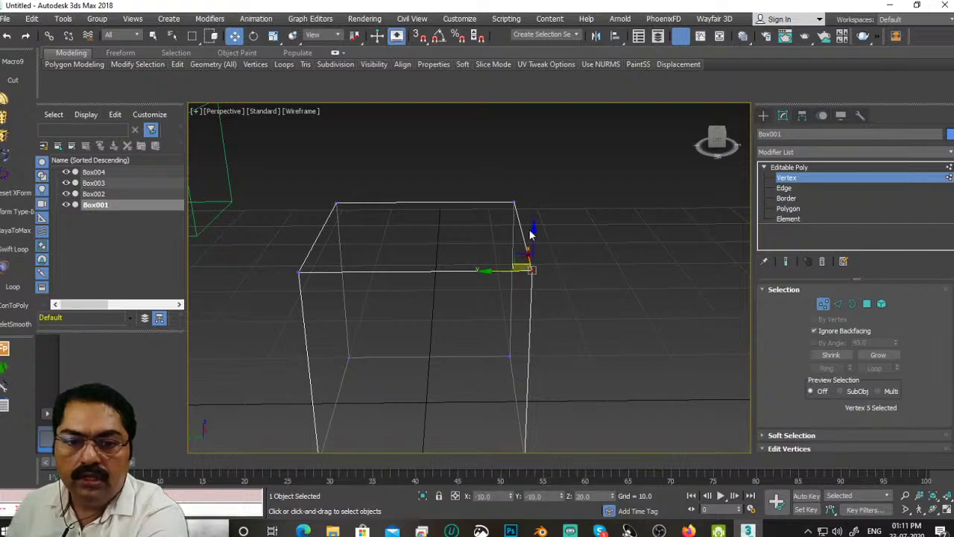
pyautogui.moveTo(532, 225); pyautogui.dragTo(541, 178)
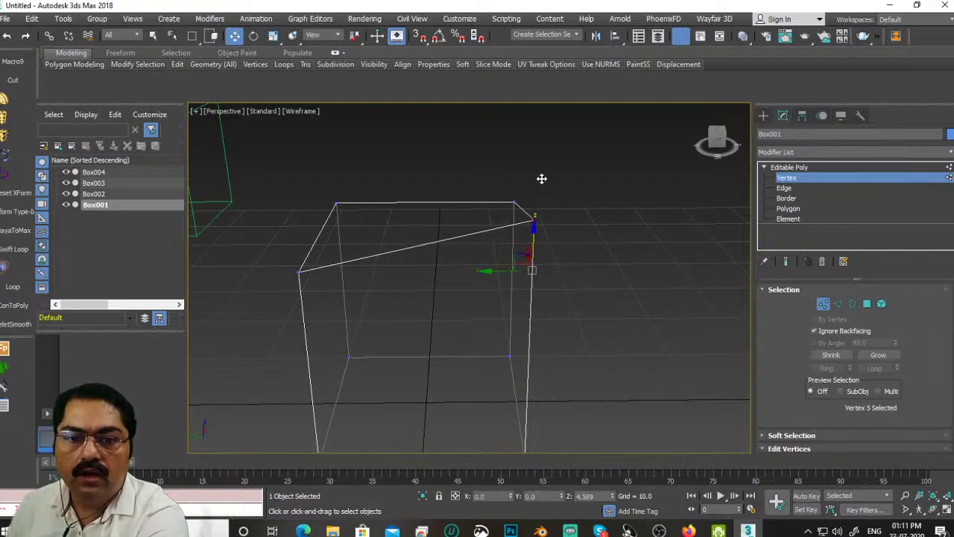
pyautogui.moveTo(492, 219); pyautogui.dragTo(416, 220)
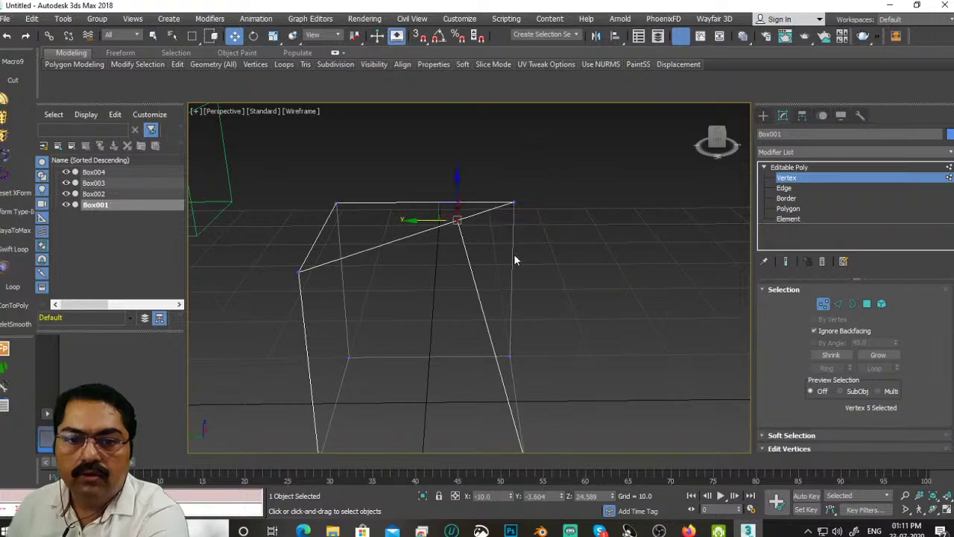
pyautogui.scroll(-3, 510, 274)
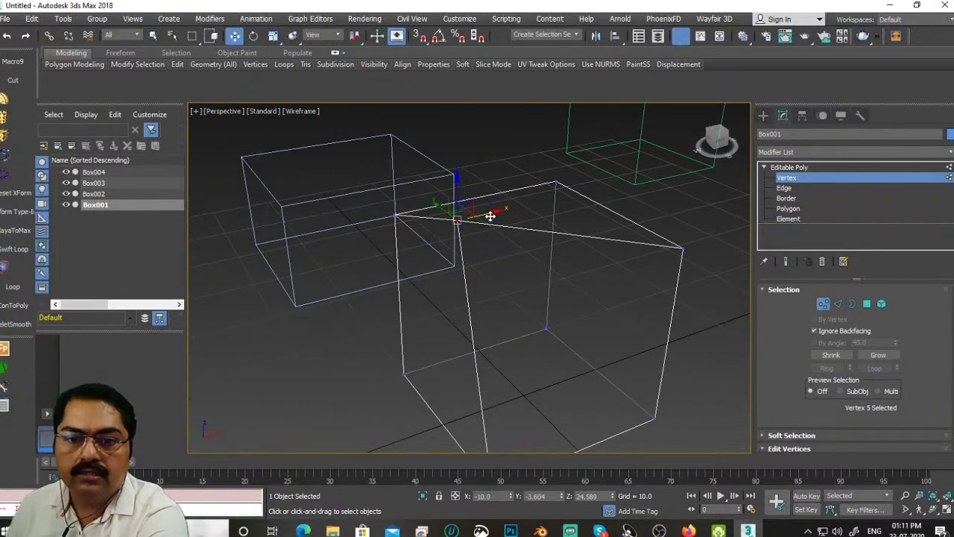
pyautogui.moveTo(492, 213); pyautogui.dragTo(520, 212)
pyautogui.keyDown('alt'); pyautogui.moveTo(490, 340); pyautogui.dragTo(504, 247, button='middle'); pyautogui.keyUp('alt')
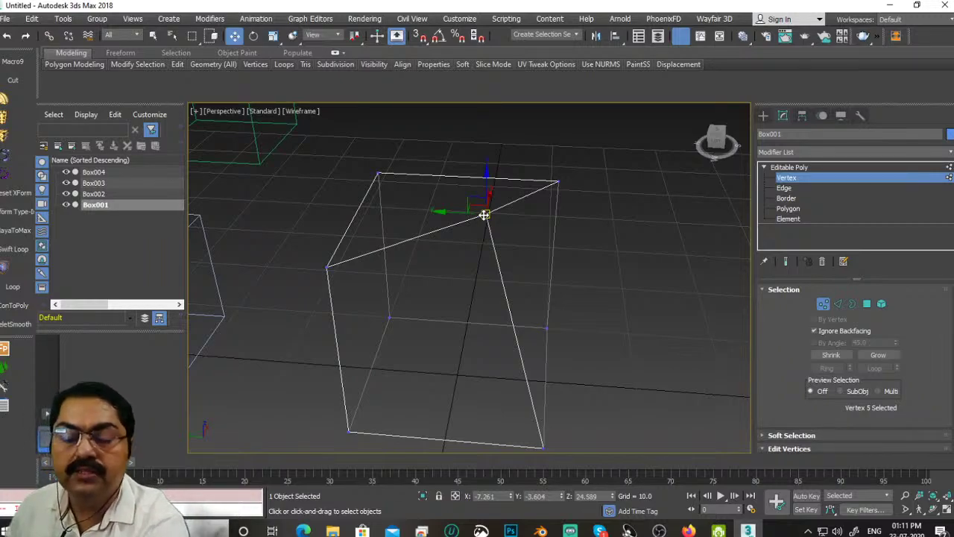
# Step: Move the selected corner vertex with the axis and plane handles to about X -8.9, Y -4.5, Z 15.1
pyautogui.keyDown('alt'); pyautogui.moveTo(485, 215); pyautogui.dragTo(554, 226, button='middle'); pyautogui.keyUp('alt')
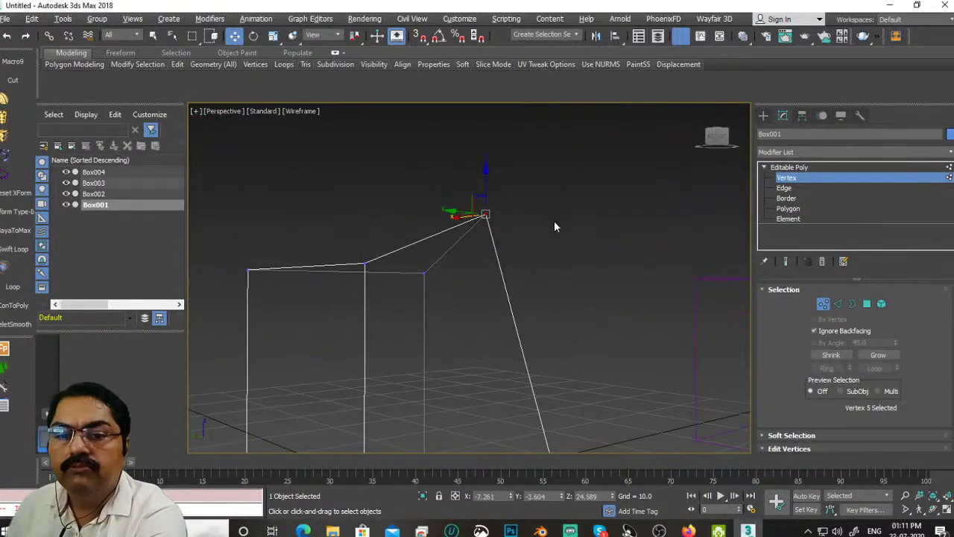
pyautogui.keyDown('alt'); pyautogui.moveTo(560, 271); pyautogui.dragTo(517, 268, button='middle'); pyautogui.keyUp('alt')
pyautogui.keyDown('alt'); pyautogui.moveTo(451, 207); pyautogui.dragTo(470, 199, button='middle'); pyautogui.keyUp('alt')
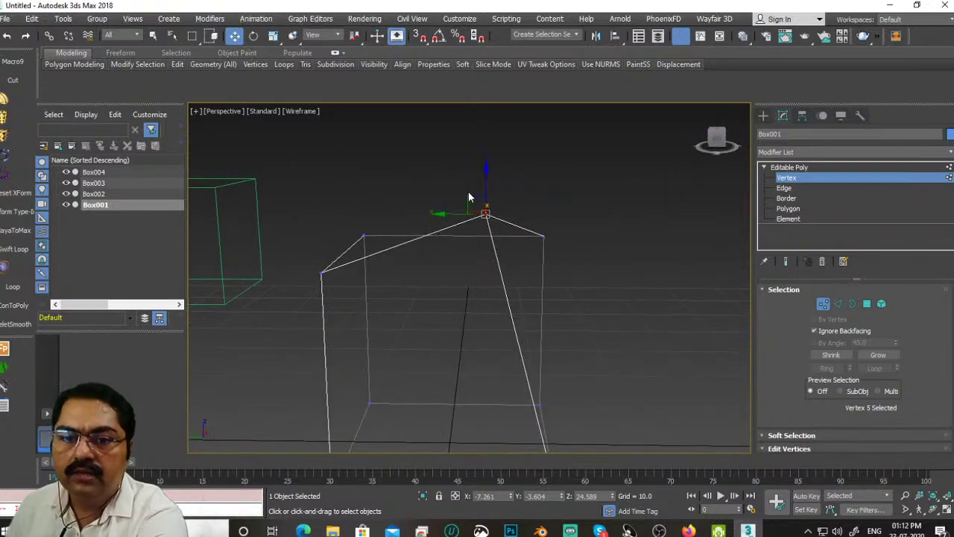
pyautogui.moveTo(476, 203)
pyautogui.mouseDown()
pyautogui.moveTo(419, 173)
pyautogui.moveTo(445, 146)
pyautogui.moveTo(420, 196)
pyautogui.moveTo(432, 215)
pyautogui.moveTo(452, 214)
pyautogui.moveTo(458, 181)
pyautogui.moveTo(482, 213)
pyautogui.mouseUp()
pyautogui.keyDown('alt'); pyautogui.moveTo(484, 216); pyautogui.dragTo(489, 292, button='middle'); pyautogui.keyUp('alt')
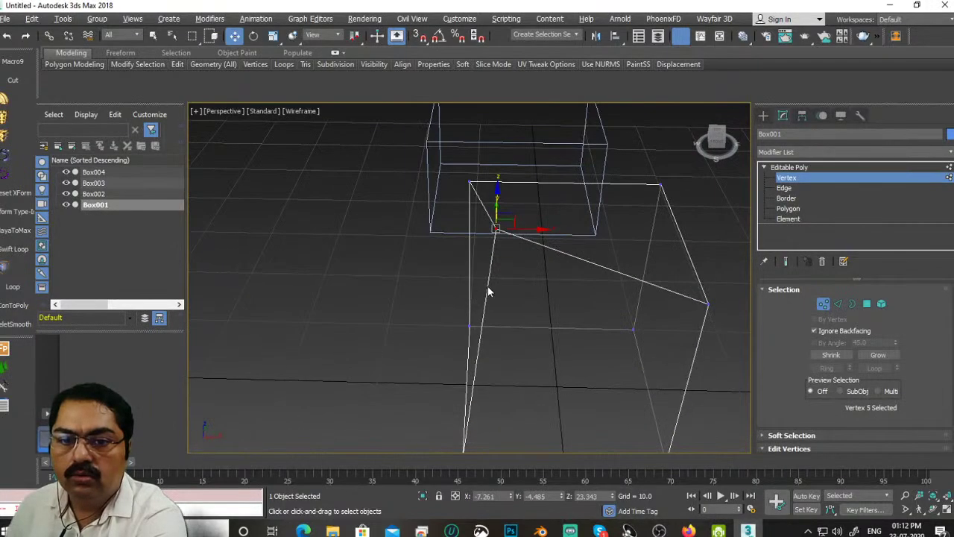
pyautogui.moveTo(512, 213); pyautogui.dragTo(492, 221)
pyautogui.keyDown('alt'); pyautogui.moveTo(405, 263); pyautogui.dragTo(469, 224, button='middle'); pyautogui.keyUp('alt')
pyautogui.moveTo(477, 202); pyautogui.dragTo(477, 262)
pyautogui.keyDown('alt'); pyautogui.moveTo(477, 261); pyautogui.dragTo(411, 324, button='middle'); pyautogui.keyUp('alt')
# Step: Set the Perspective view's shading to Clay and shift the corner vertex to about X -2.5, Y -4.2
pyautogui.click(310, 111)
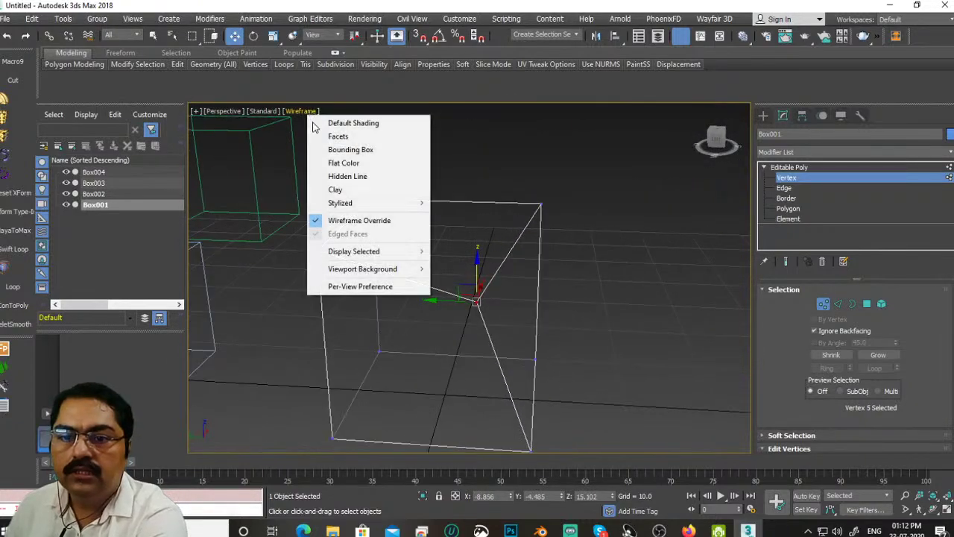
pyautogui.click(339, 191)
pyautogui.keyDown('alt'); pyautogui.moveTo(478, 319); pyautogui.dragTo(485, 339, button='middle'); pyautogui.keyUp('alt')
pyautogui.keyDown('alt'); pyautogui.moveTo(455, 299); pyautogui.dragTo(451, 218, button='middle'); pyautogui.keyUp('alt')
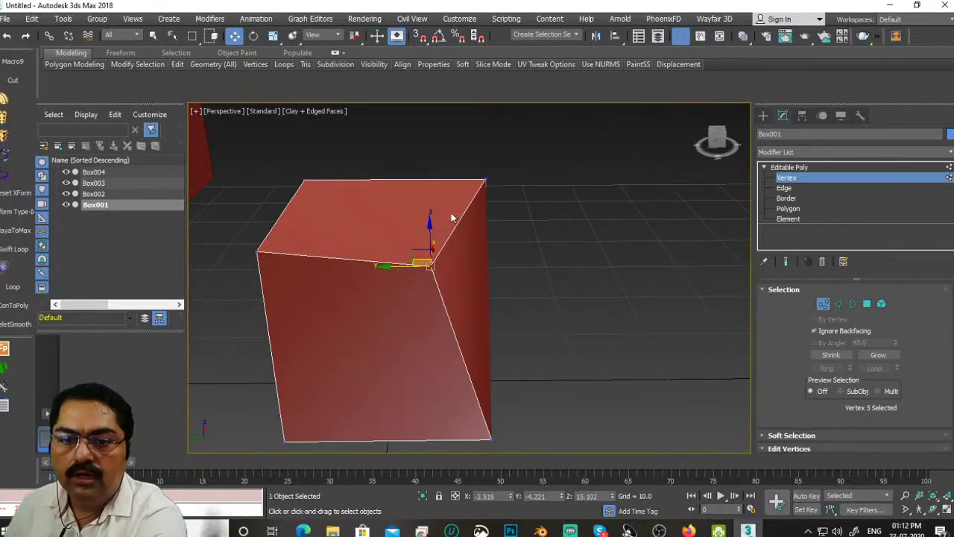
pyautogui.keyDown('alt'); pyautogui.moveTo(434, 304); pyautogui.dragTo(406, 272, button='middle'); pyautogui.keyUp('alt')
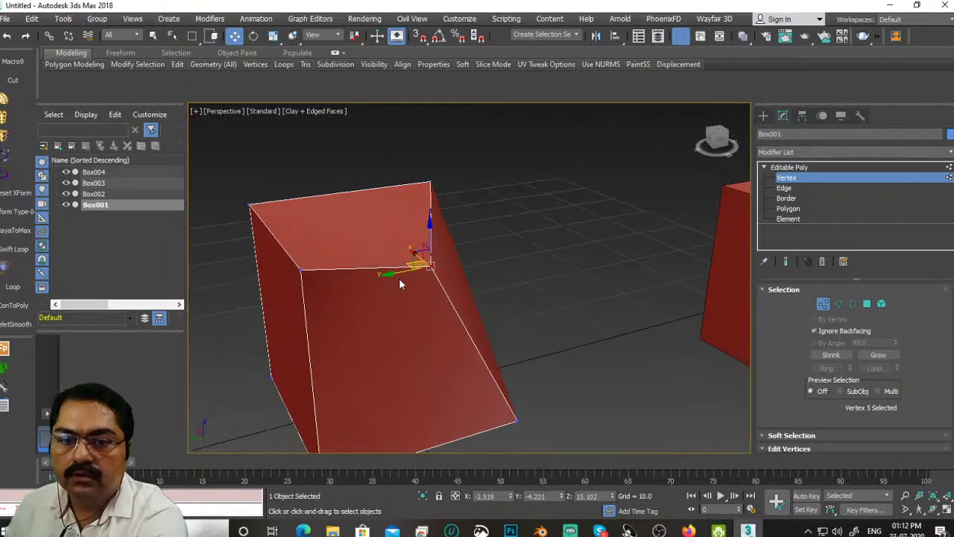
# Step: Move the corner vertex along Y to about -14.8, raise it along Z, and clear the selection
pyautogui.moveTo(391, 275); pyautogui.dragTo(484, 270)
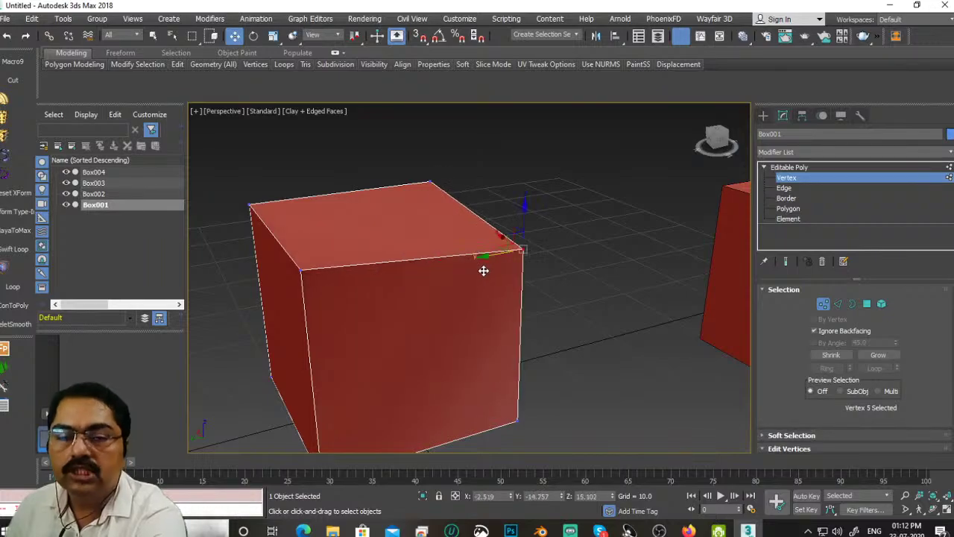
pyautogui.moveTo(525, 212); pyautogui.dragTo(518, 90)
pyautogui.click(437, 281)
pyautogui.keyDown('alt'); pyautogui.moveTo(437, 281); pyautogui.dragTo(356, 295, button='middle'); pyautogui.keyUp('alt')
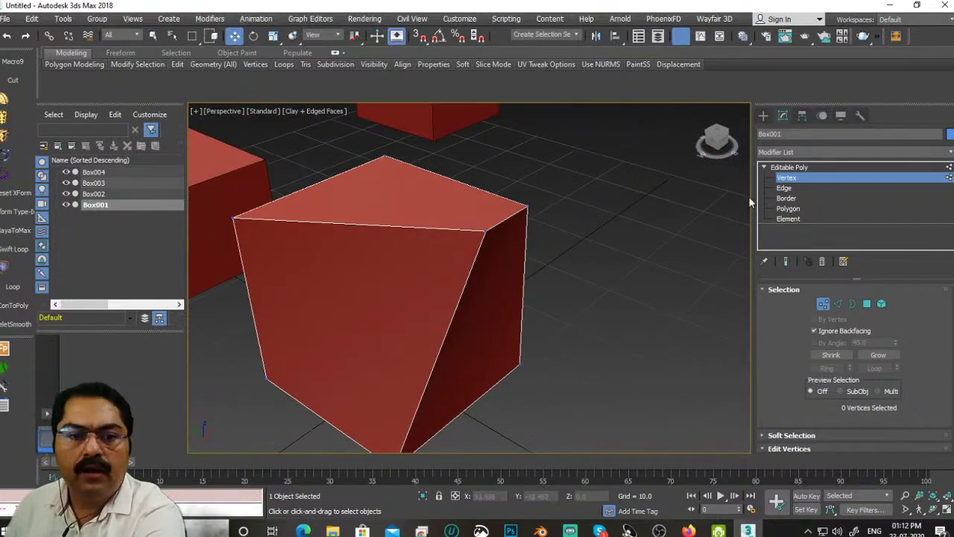
# Step: At Edge level, move one of the cube's upper edges, and move its upper side edge along Y to about 9
pyautogui.click(784, 188)
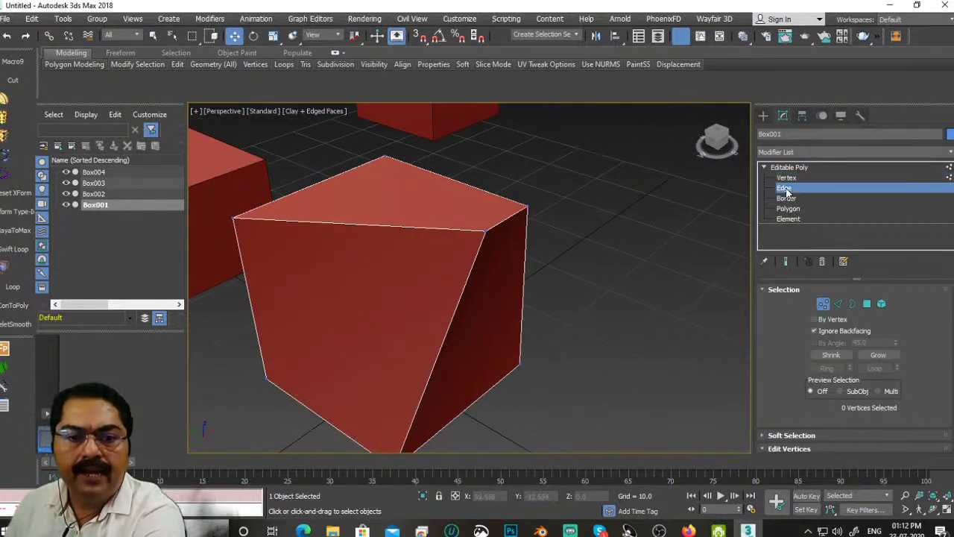
pyautogui.click(339, 225)
pyautogui.keyDown('alt'); pyautogui.moveTo(339, 232); pyautogui.dragTo(386, 237, button='middle'); pyautogui.keyUp('alt')
pyautogui.moveTo(395, 222); pyautogui.dragTo(357, 222)
pyautogui.keyDown('alt'); pyautogui.moveTo(304, 293); pyautogui.dragTo(302, 246, button='middle'); pyautogui.keyUp('alt')
pyautogui.click(304, 251)
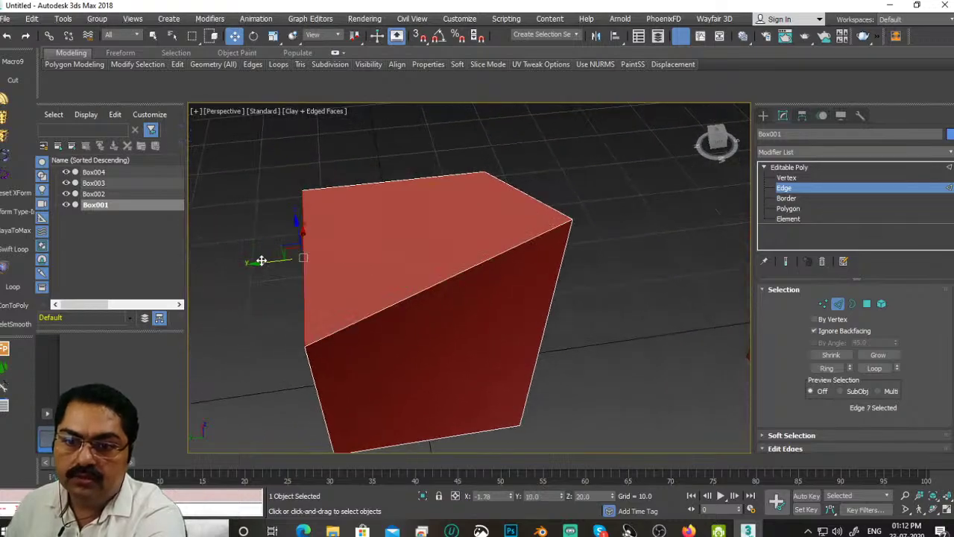
pyautogui.moveTo(262, 260)
pyautogui.mouseDown()
pyautogui.moveTo(217, 260)
pyautogui.moveTo(318, 264)
pyautogui.moveTo(266, 261)
pyautogui.moveTo(294, 261)
pyautogui.moveTo(271, 254)
pyautogui.mouseUp()
# Step: At Polygon level, select several of the cube's faces in turn, and raise the top polygon to about Z 24.9
pyautogui.click(788, 209)
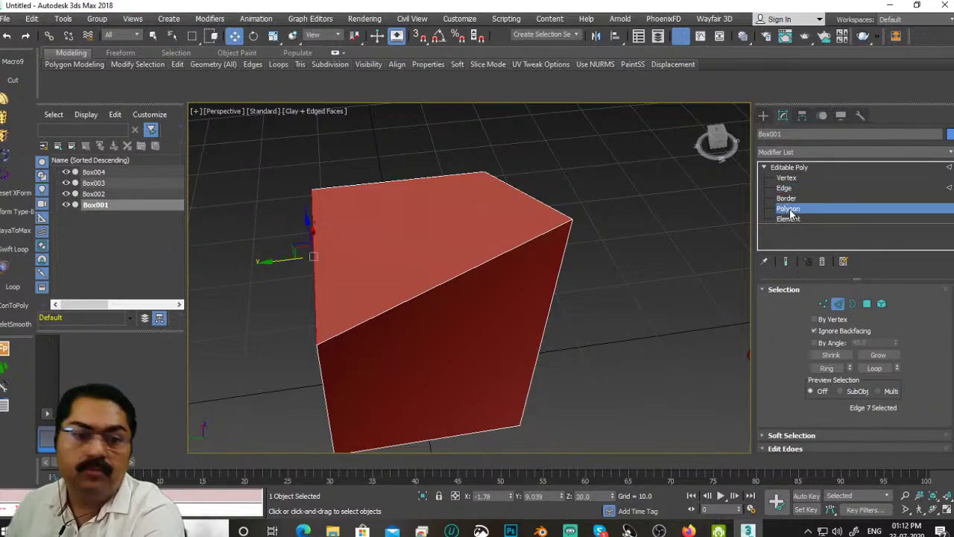
pyautogui.click(430, 223)
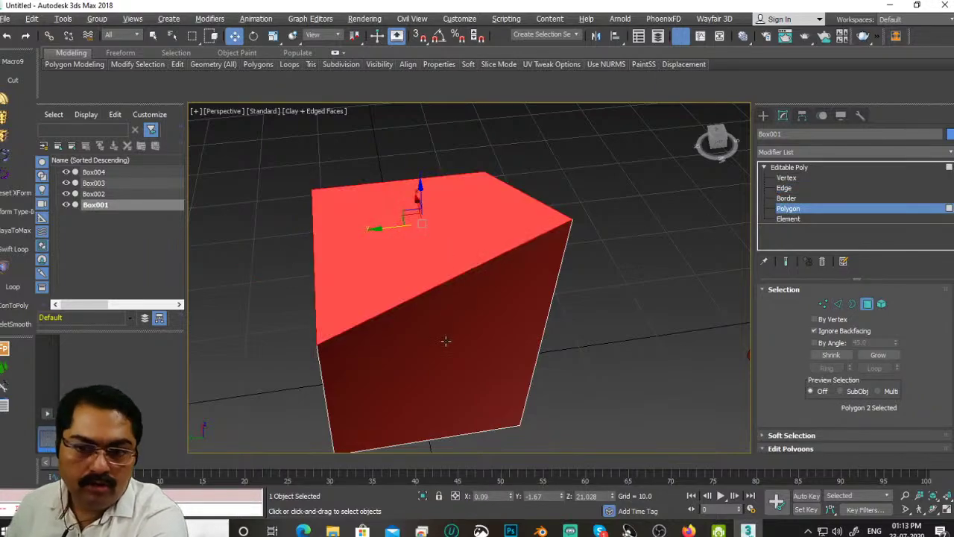
pyautogui.keyDown('alt'); pyautogui.moveTo(447, 341); pyautogui.dragTo(442, 301, button='middle'); pyautogui.keyUp('alt')
pyautogui.click(490, 295)
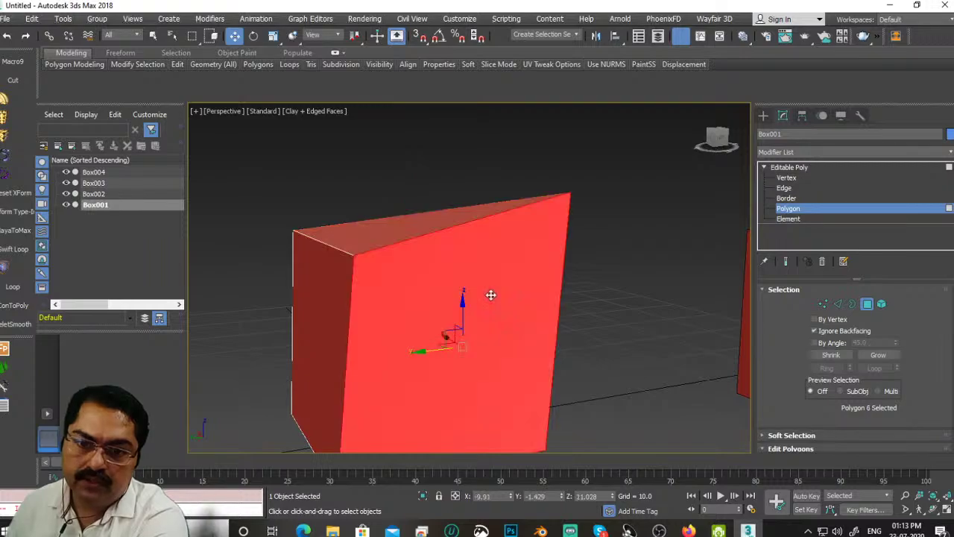
pyautogui.keyDown('alt'); pyautogui.moveTo(542, 302); pyautogui.dragTo(453, 298, button='middle'); pyautogui.keyUp('alt')
pyautogui.click(606, 298)
pyautogui.keyDown('alt'); pyautogui.moveTo(606, 298); pyautogui.dragTo(523, 306, button='middle'); pyautogui.keyUp('alt')
pyautogui.click(477, 295)
pyautogui.keyDown('alt'); pyautogui.moveTo(487, 245); pyautogui.dragTo(535, 347, button='middle'); pyautogui.keyUp('alt')
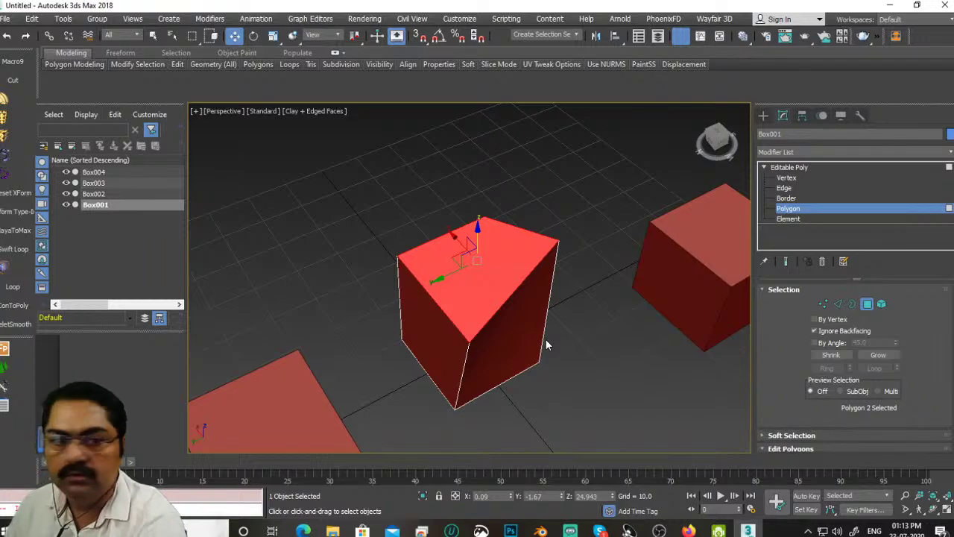
# Step: Switch to Border level and try to select a border on the closed box
pyautogui.click(786, 198)
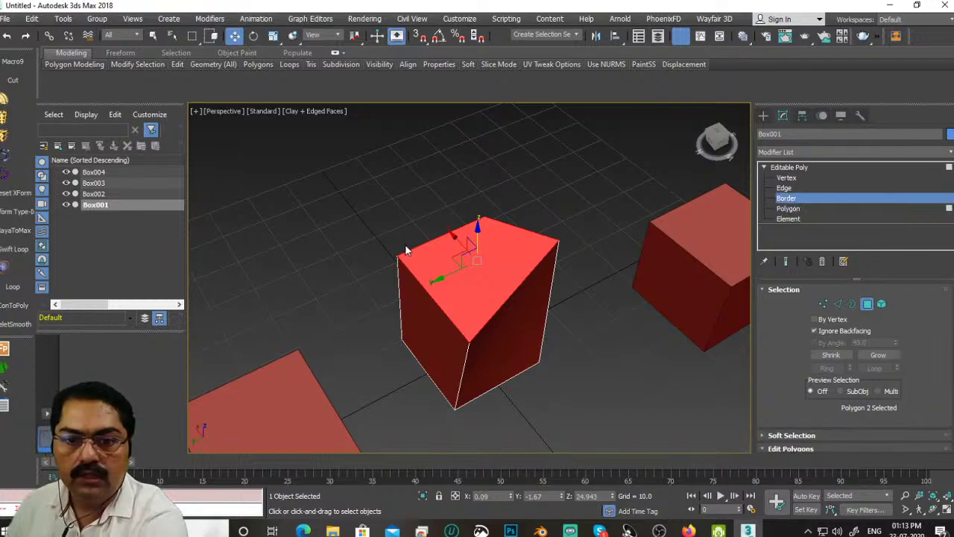
pyautogui.moveTo(568, 409); pyautogui.dragTo(568, 410)
pyautogui.keyDown('alt'); pyautogui.moveTo(568, 409); pyautogui.dragTo(535, 363, button='middle'); pyautogui.keyUp('alt')
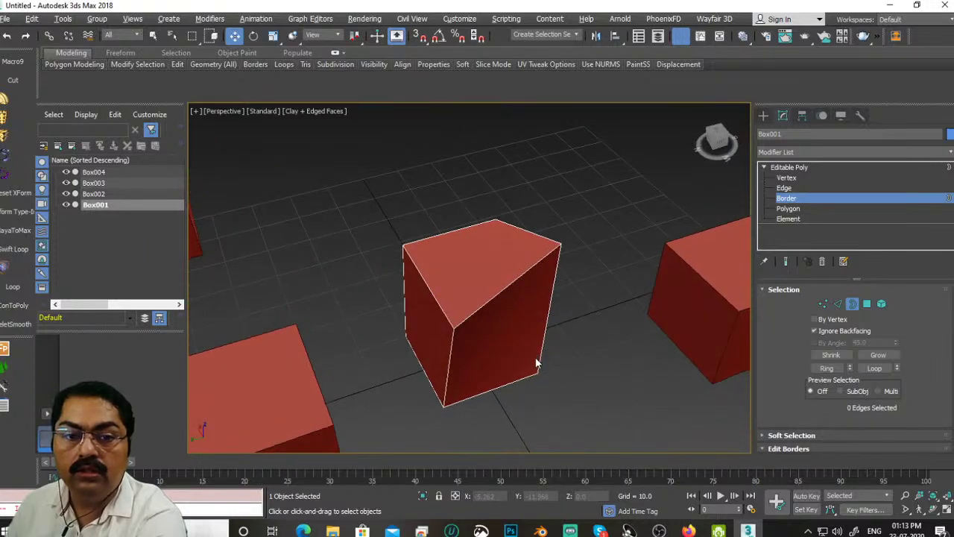
# Step: At Polygon level, delete the box's top polygon to leave it open
pyautogui.click(788, 209)
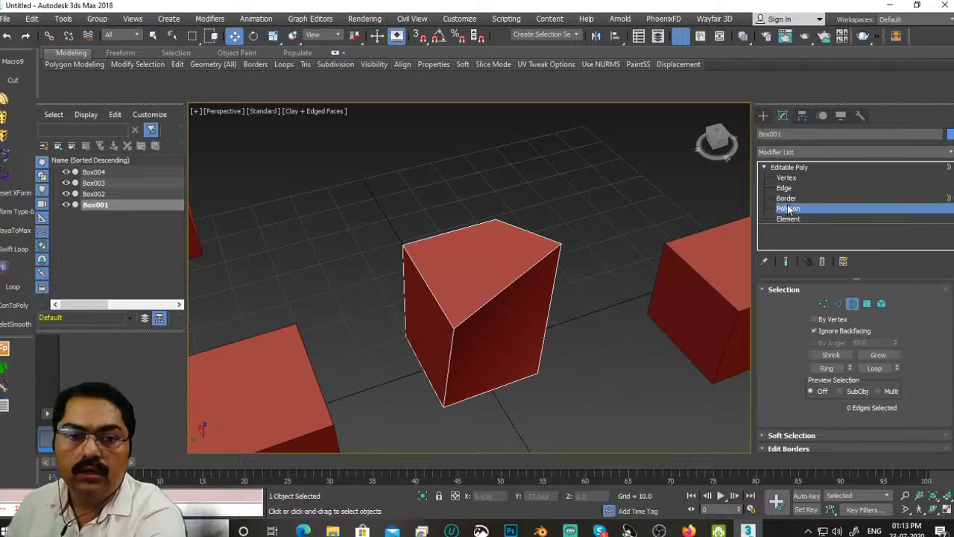
pyautogui.click(489, 230)
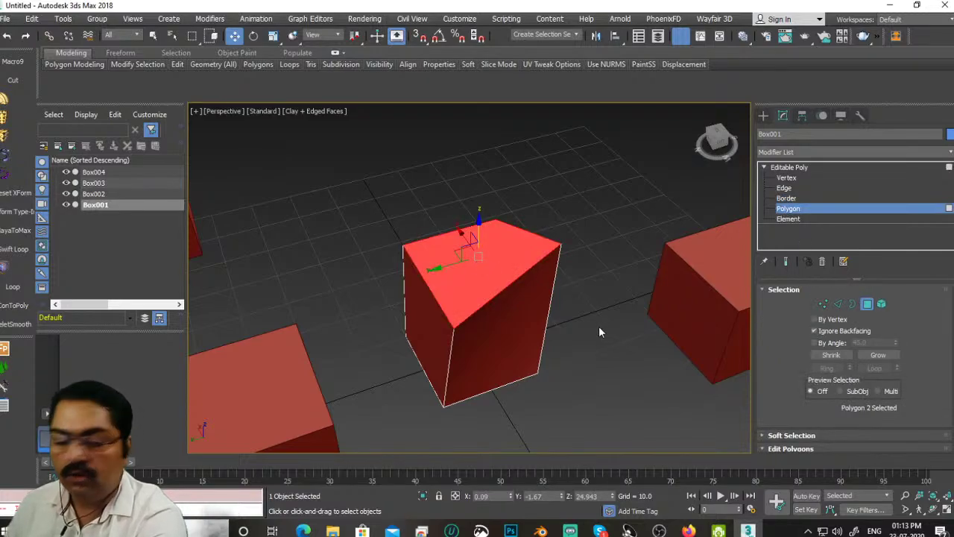
pyautogui.press('Delete')
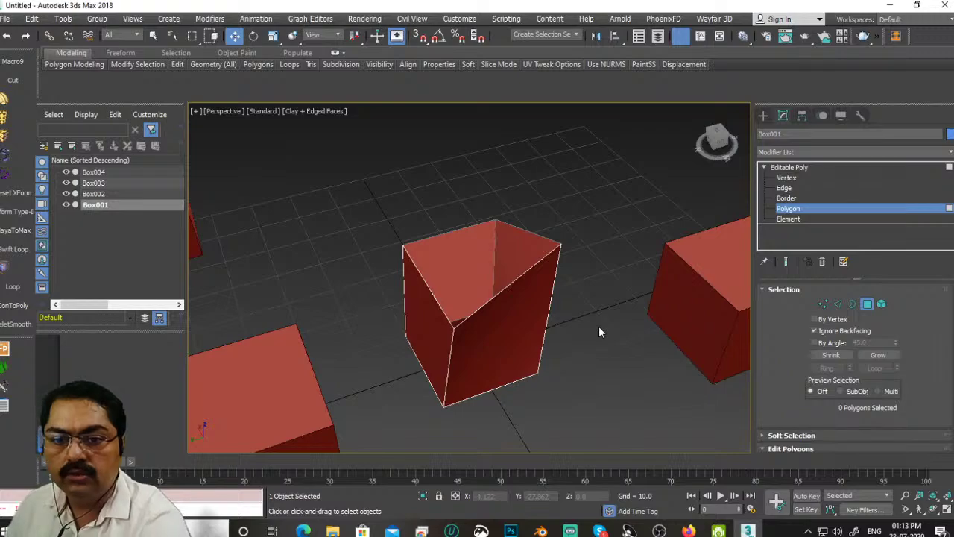
# Step: At Border level, select the border around the box's open top and lower it to about Z 21.1
pyautogui.keyDown('alt'); pyautogui.moveTo(609, 338); pyautogui.dragTo(531, 334, button='middle'); pyautogui.keyUp('alt')
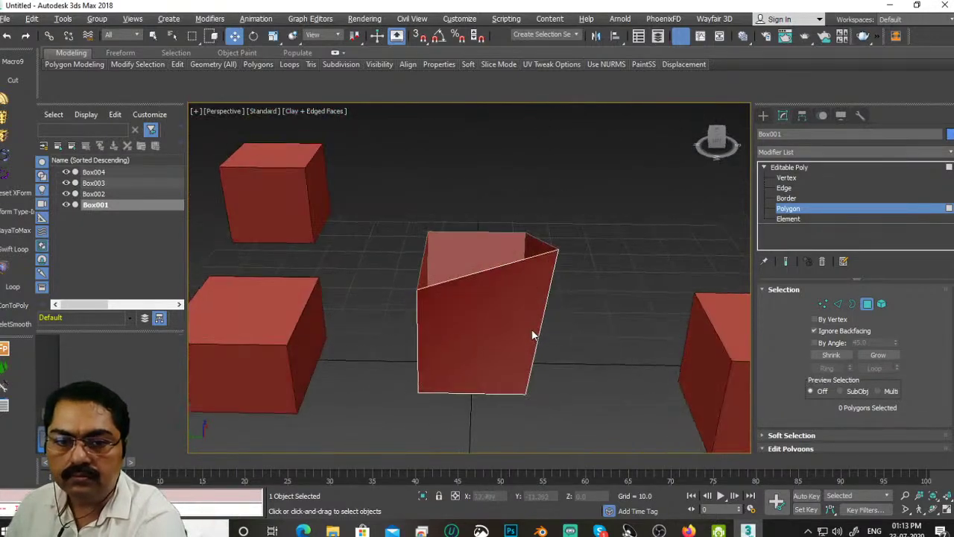
pyautogui.click(787, 198)
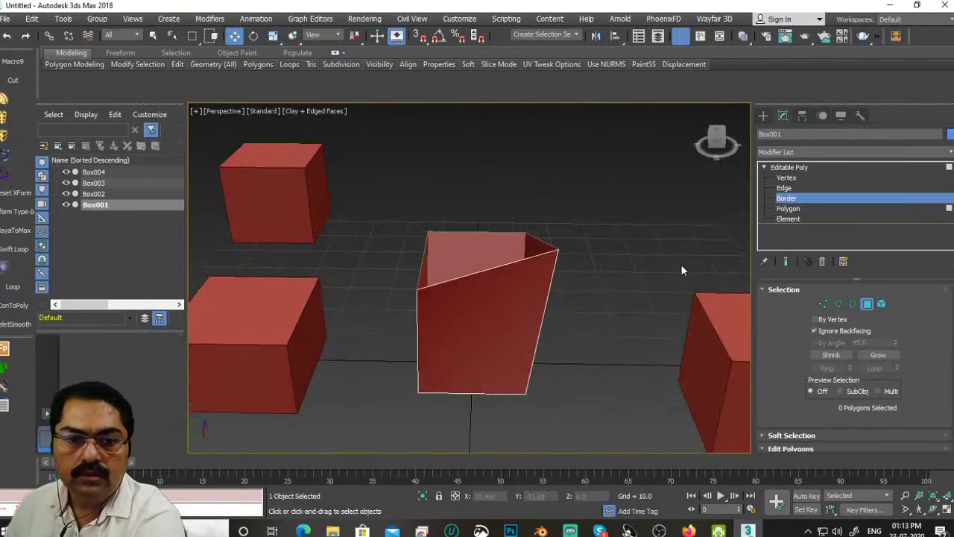
pyautogui.moveTo(617, 174); pyautogui.dragTo(387, 430)
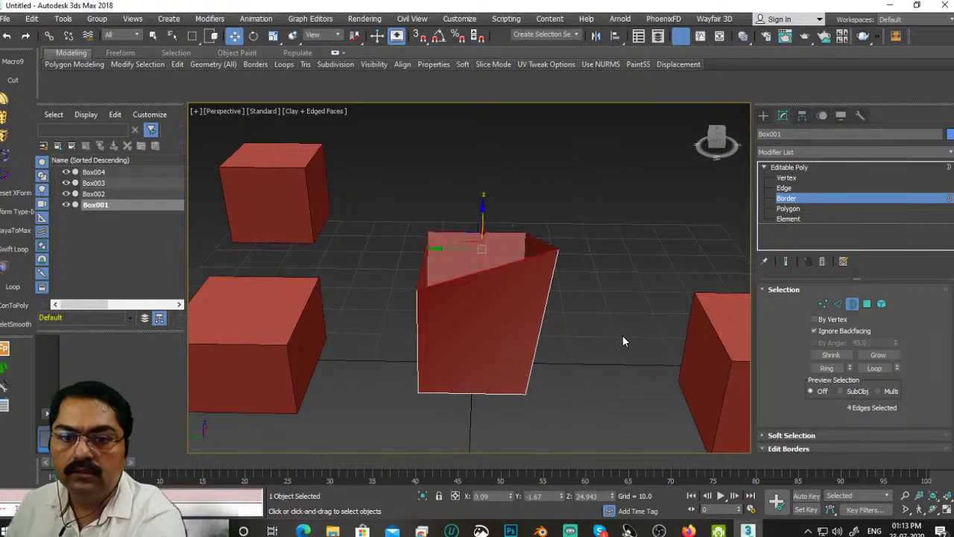
pyautogui.keyDown('alt'); pyautogui.moveTo(531, 362); pyautogui.dragTo(523, 394, button='middle'); pyautogui.keyUp('alt')
pyautogui.scroll(5, 524, 395)
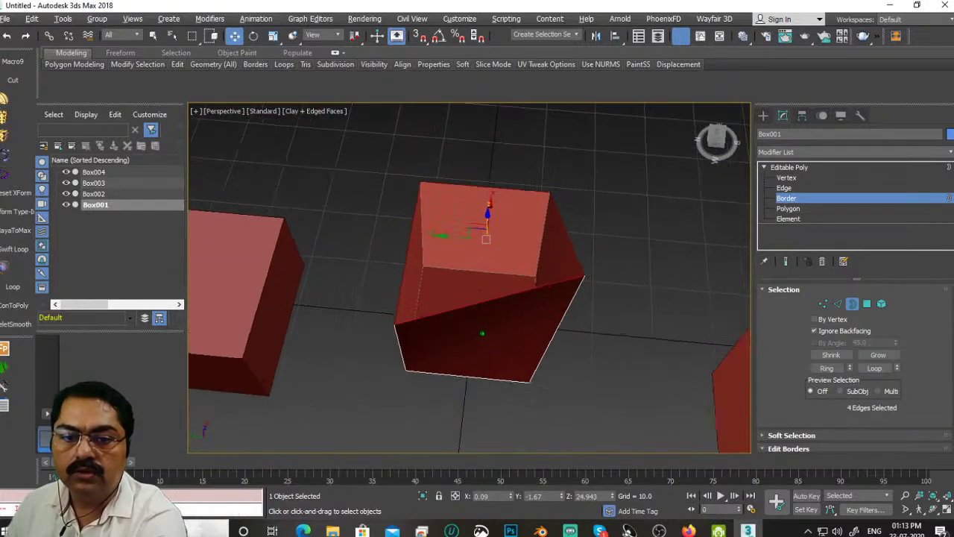
pyautogui.keyDown('alt'); pyautogui.moveTo(488, 355); pyautogui.dragTo(503, 310, button='middle'); pyautogui.keyUp('alt')
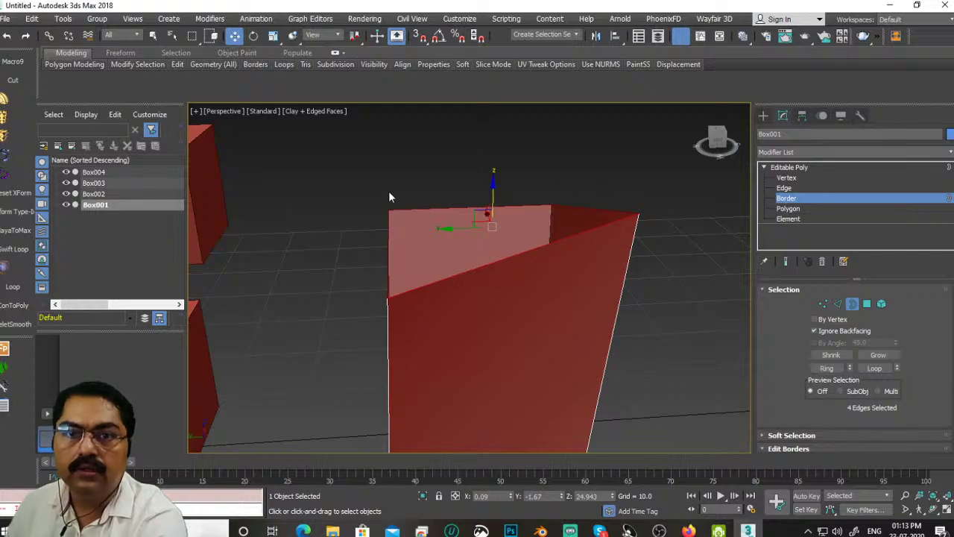
pyautogui.keyDown('alt'); pyautogui.moveTo(491, 186); pyautogui.dragTo(522, 273, button='middle'); pyautogui.keyUp('alt')
pyautogui.scroll(-5, 484, 216)
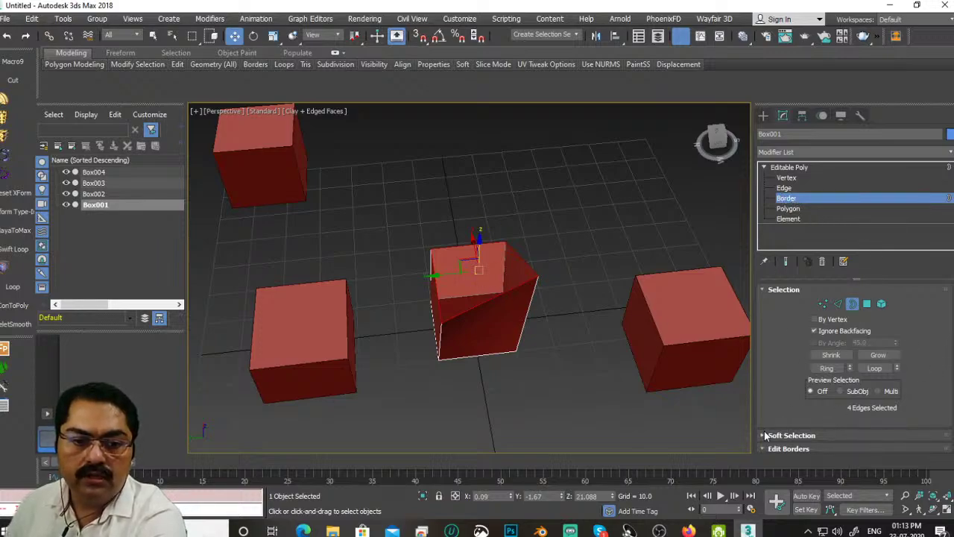
# Step: Close the box's open top by capping the selected border, and clear the selection
pyautogui.scroll(-2, 937, 393)
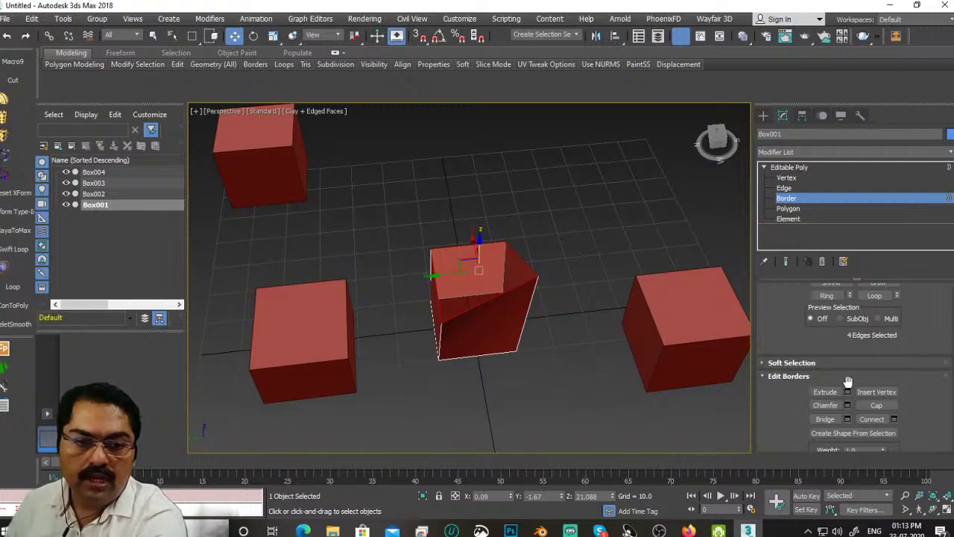
pyautogui.click(879, 405)
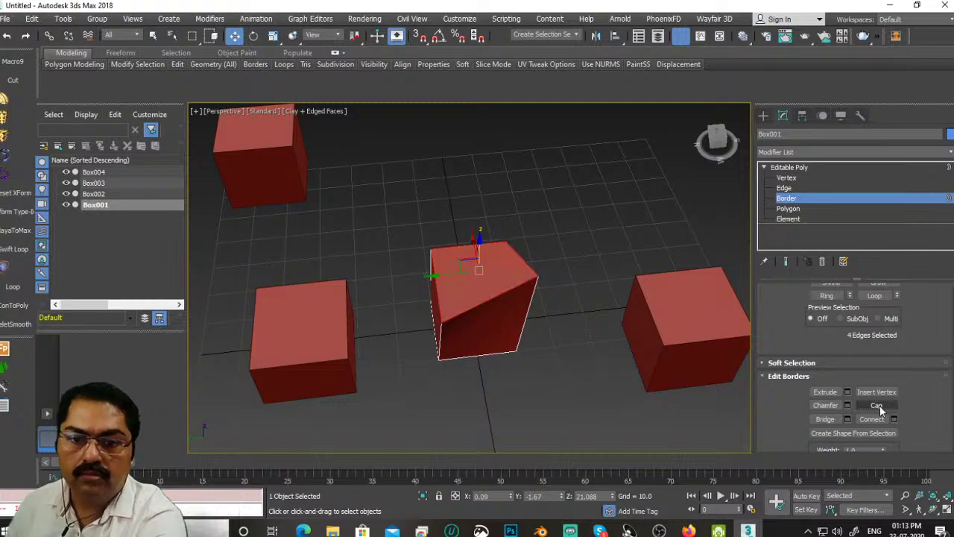
pyautogui.keyDown('alt'); pyautogui.moveTo(459, 353); pyautogui.dragTo(460, 328, button='middle'); pyautogui.keyUp('alt')
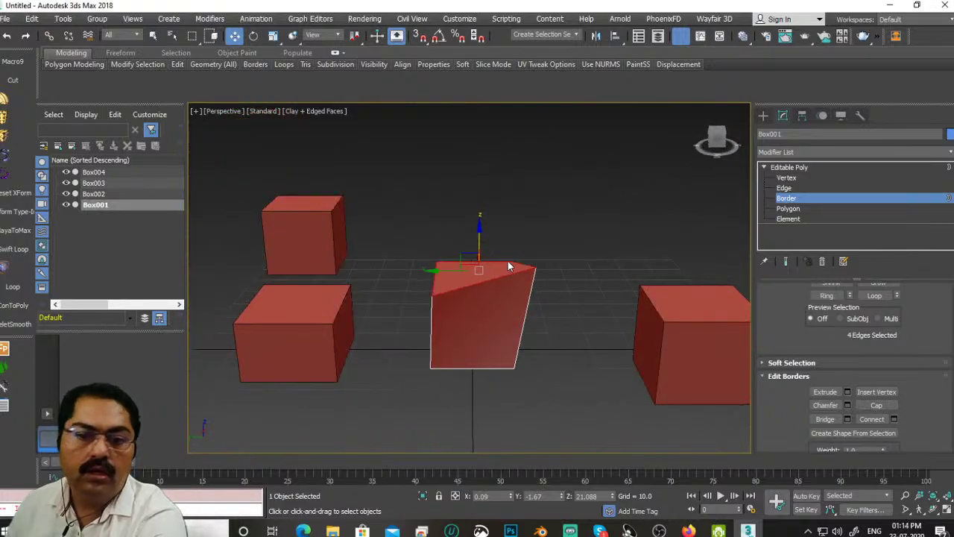
pyautogui.scroll(5, 470, 376)
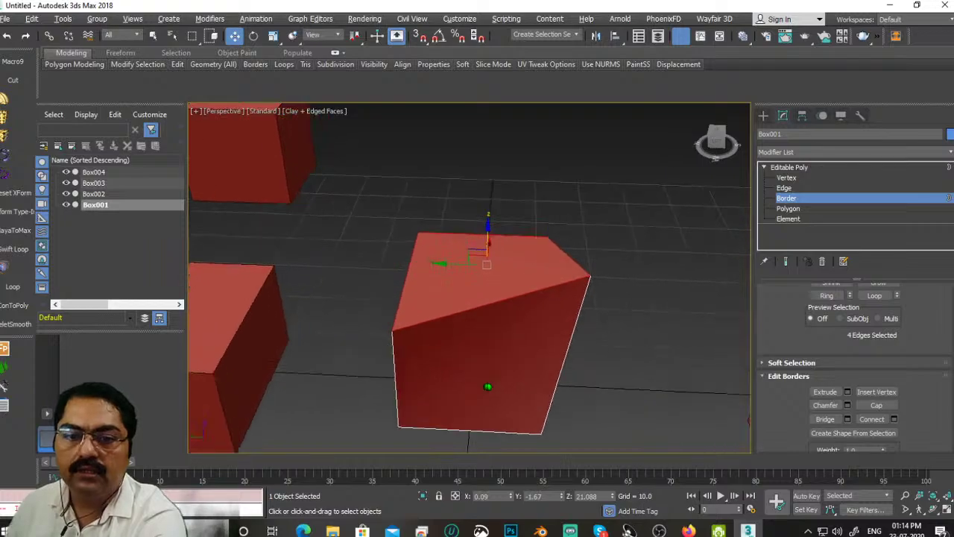
pyautogui.keyDown('alt'); pyautogui.moveTo(488, 384); pyautogui.dragTo(454, 347, button='middle'); pyautogui.keyUp('alt')
pyautogui.scroll(-5, 538, 340)
pyautogui.click(506, 376)
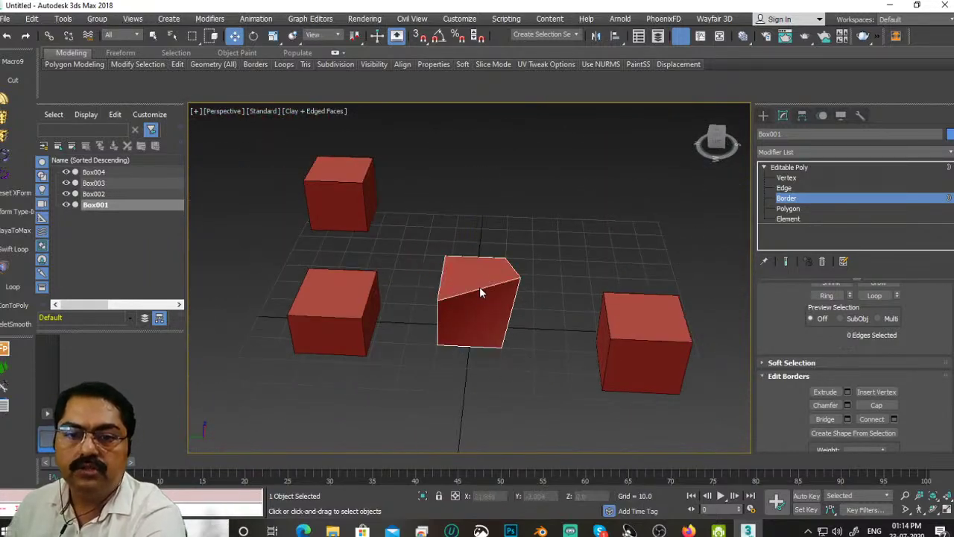
# Step: At Polygon level, select the box's top polygon and rotate it about its X and Y axes
pyautogui.click(254, 36)
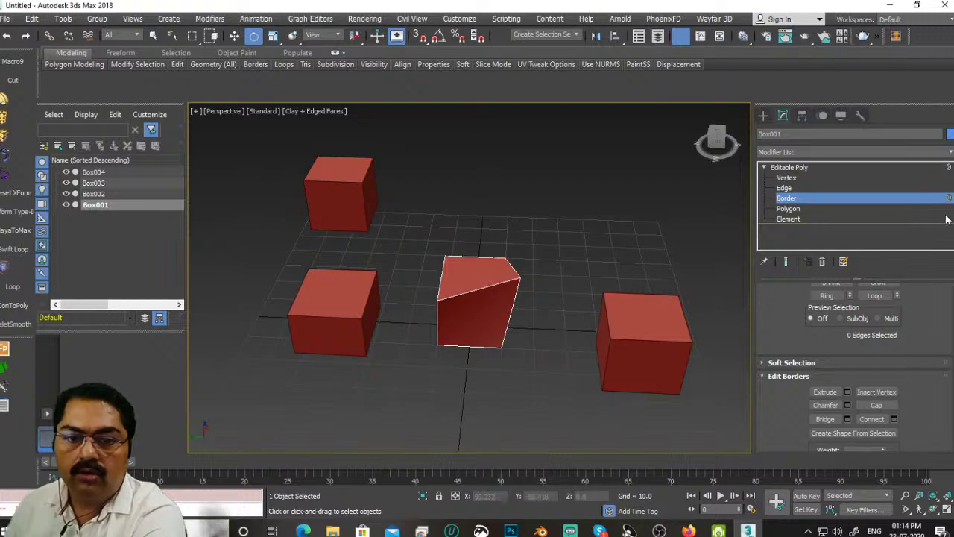
pyautogui.click(789, 210)
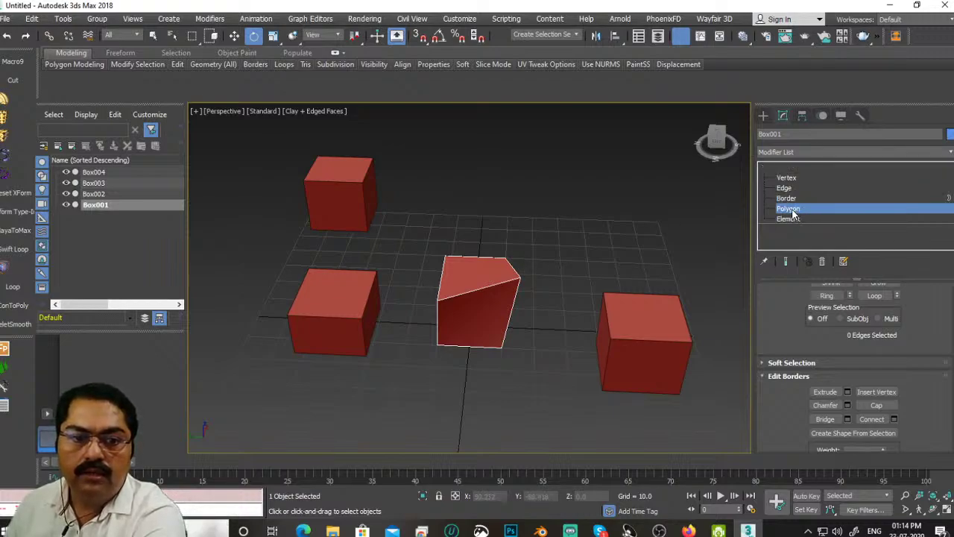
pyautogui.click(474, 276)
pyautogui.keyDown('alt'); pyautogui.moveTo(487, 431); pyautogui.dragTo(514, 391, button='middle'); pyautogui.keyUp('alt')
pyautogui.press('z')
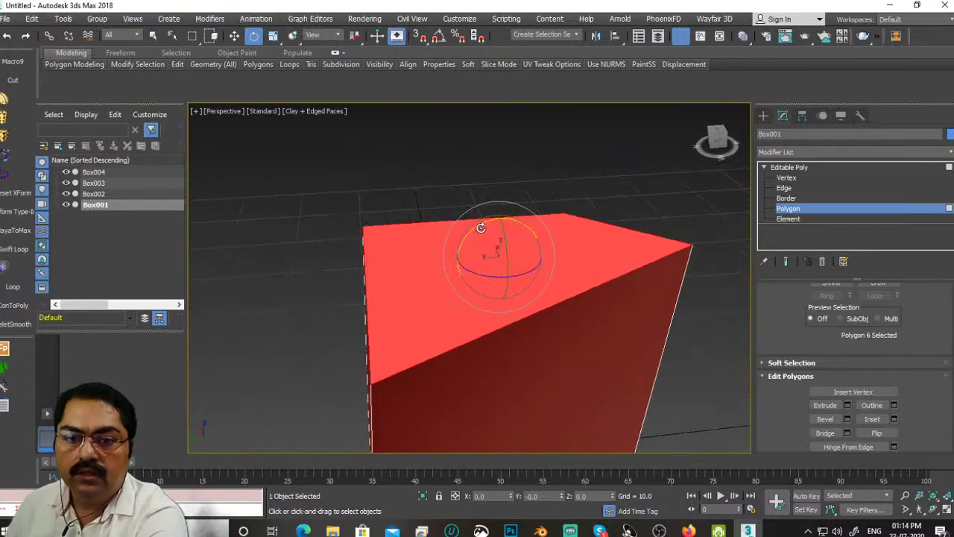
pyautogui.moveTo(480, 227)
pyautogui.mouseDown()
pyautogui.moveTo(449, 226)
pyautogui.moveTo(488, 225)
pyautogui.mouseUp()
pyautogui.keyDown('alt'); pyautogui.moveTo(488, 225); pyautogui.dragTo(574, 334, button='middle'); pyautogui.keyUp('alt')
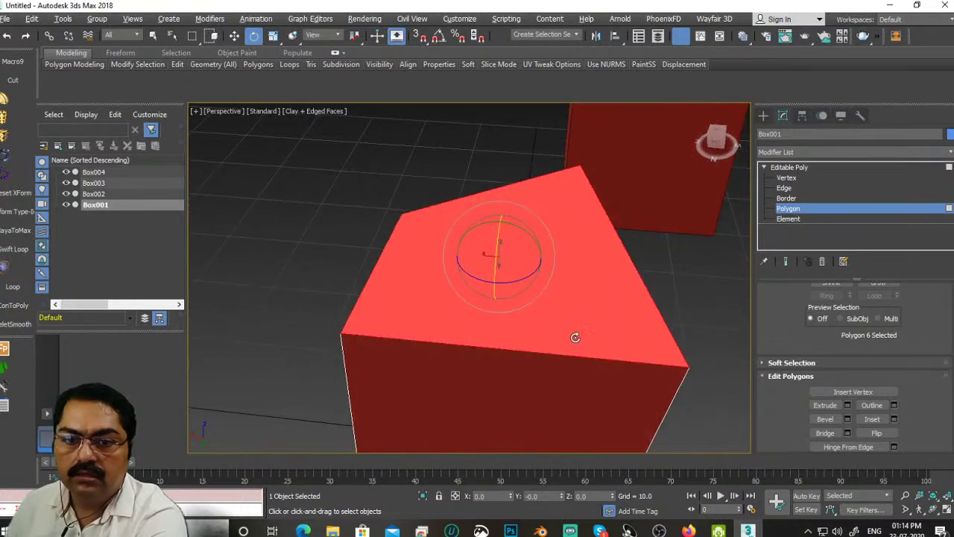
pyautogui.moveTo(531, 237); pyautogui.dragTo(508, 278)
pyautogui.moveTo(577, 311)
pyautogui.keyDown('alt'); pyautogui.mouseDown(button='middle')
pyautogui.moveTo(482, 315)
pyautogui.moveTo(564, 320)
pyautogui.mouseUp(button='middle'); pyautogui.keyUp('alt')
pyautogui.click(661, 191)
pyautogui.click(564, 320)
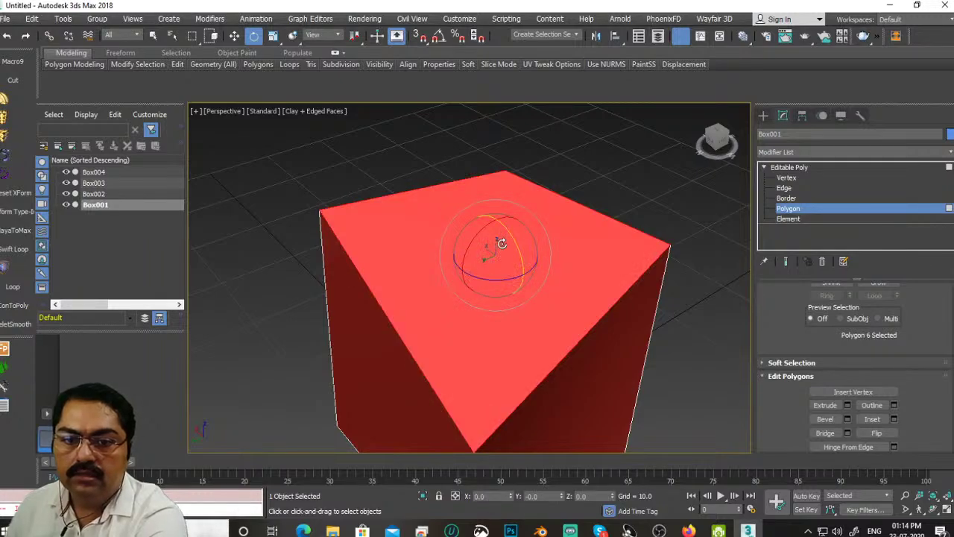
# Step: Tilt the top polygon slightly by rotating it in the screen plane from different viewing angles
pyautogui.keyDown('alt'); pyautogui.moveTo(477, 291); pyautogui.dragTo(456, 316, button='middle'); pyautogui.keyUp('alt')
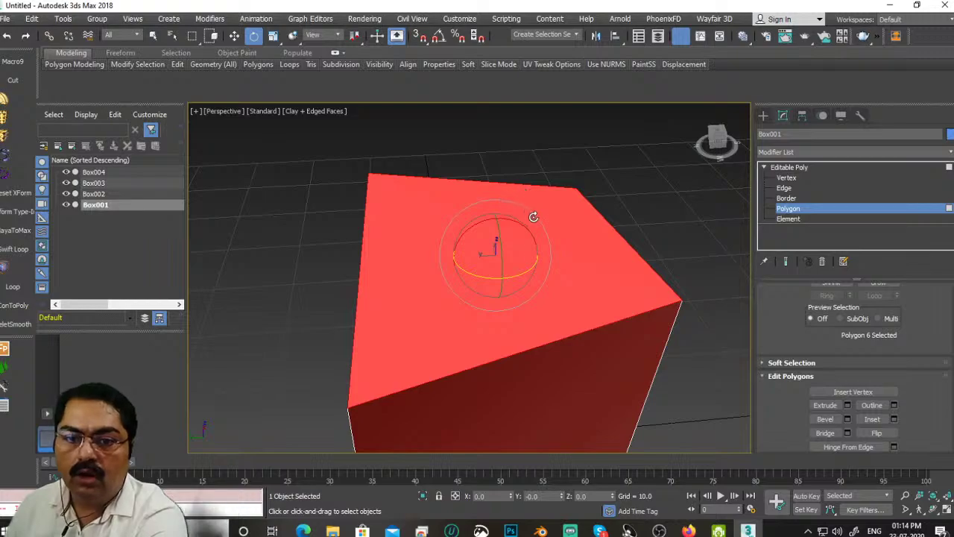
pyautogui.keyDown('alt'); pyautogui.moveTo(601, 325); pyautogui.dragTo(589, 293, button='middle'); pyautogui.keyUp('alt')
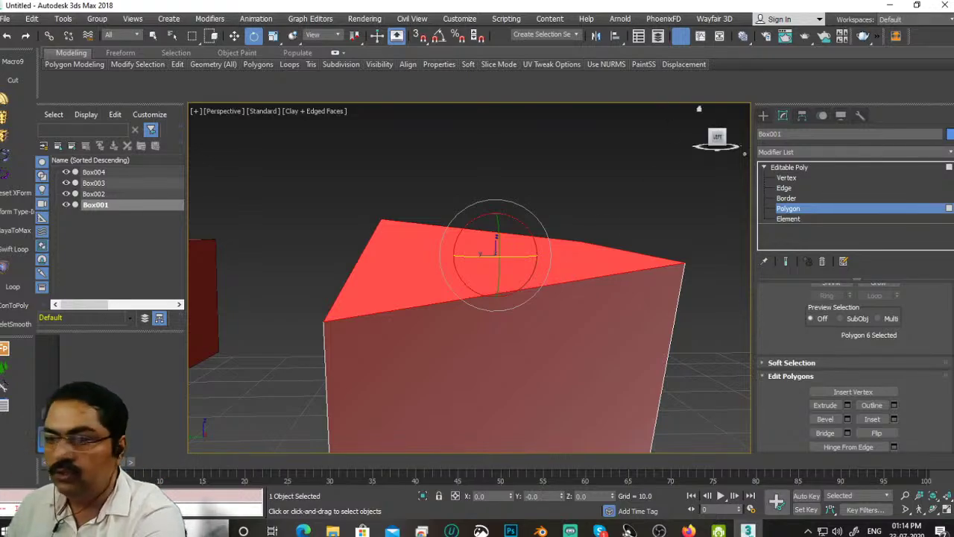
pyautogui.moveTo(513, 198)
pyautogui.mouseDown()
pyautogui.moveTo(534, 208)
pyautogui.moveTo(499, 181)
pyautogui.moveTo(537, 201)
pyautogui.moveTo(483, 167)
pyautogui.moveTo(526, 183)
pyautogui.moveTo(517, 183)
pyautogui.mouseUp()
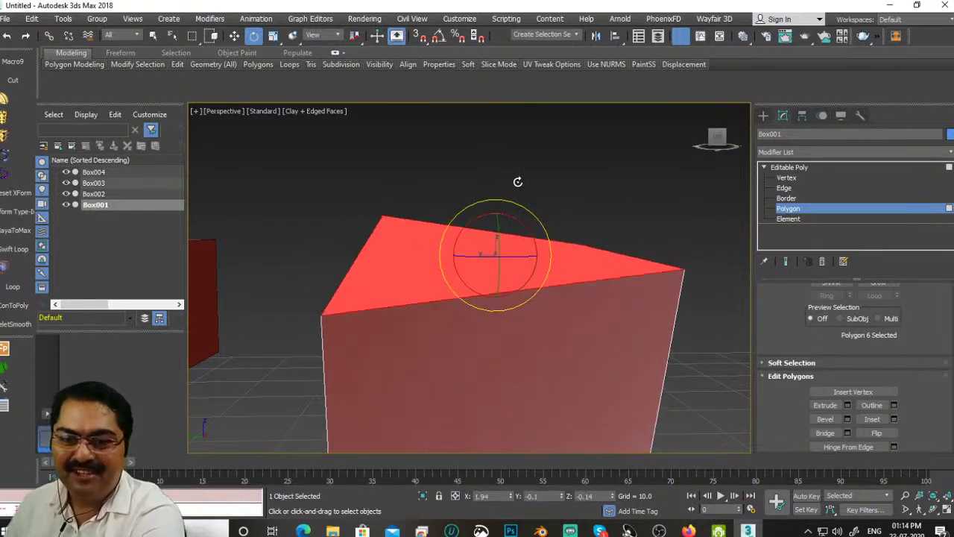
pyautogui.keyDown('alt'); pyautogui.moveTo(521, 268); pyautogui.dragTo(566, 315, button='middle'); pyautogui.keyUp('alt')
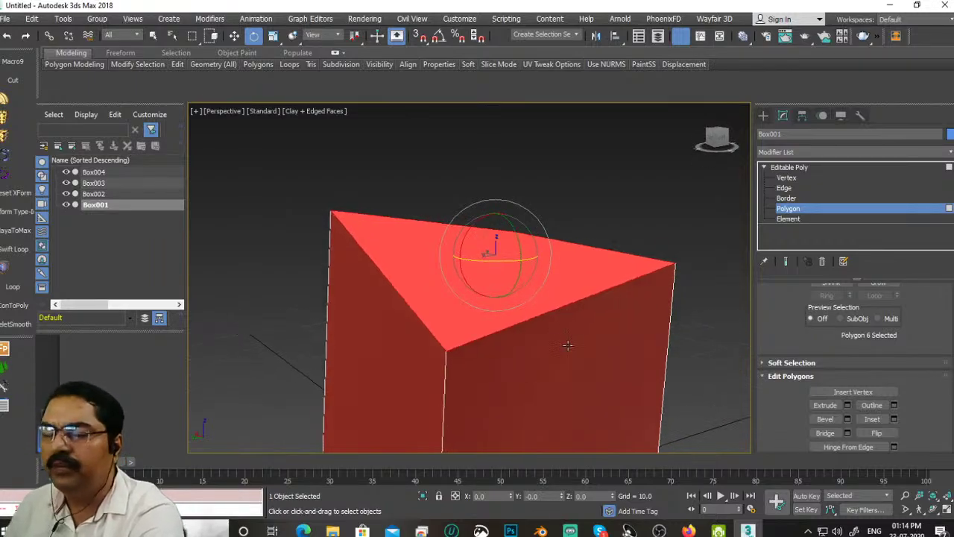
pyautogui.keyDown('alt'); pyautogui.moveTo(568, 355); pyautogui.dragTo(569, 323, button='middle'); pyautogui.keyUp('alt')
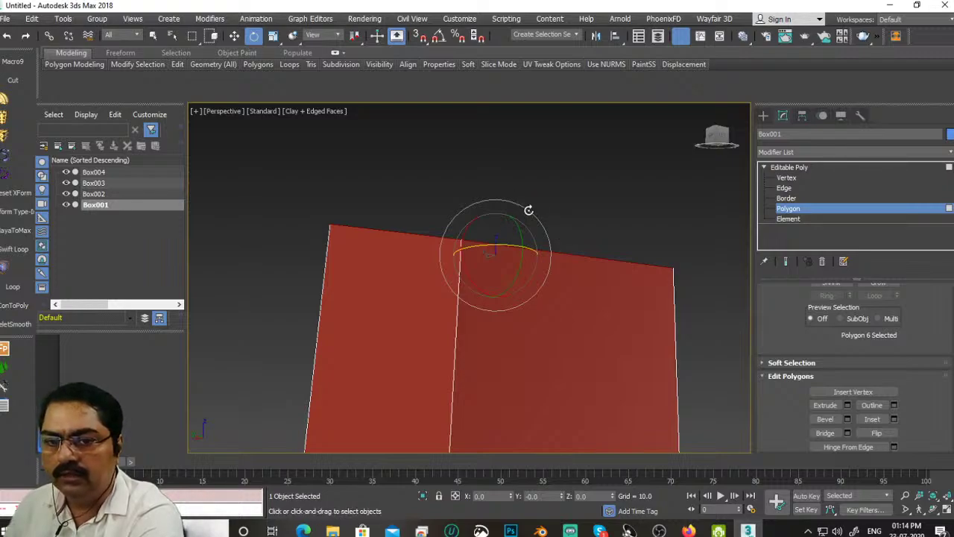
pyautogui.moveTo(529, 212)
pyautogui.mouseDown()
pyautogui.moveTo(481, 219)
pyautogui.moveTo(537, 213)
pyautogui.moveTo(526, 203)
pyautogui.mouseUp()
pyautogui.keyDown('alt'); pyautogui.moveTo(543, 292); pyautogui.dragTo(576, 339, button='middle'); pyautogui.keyUp('alt')
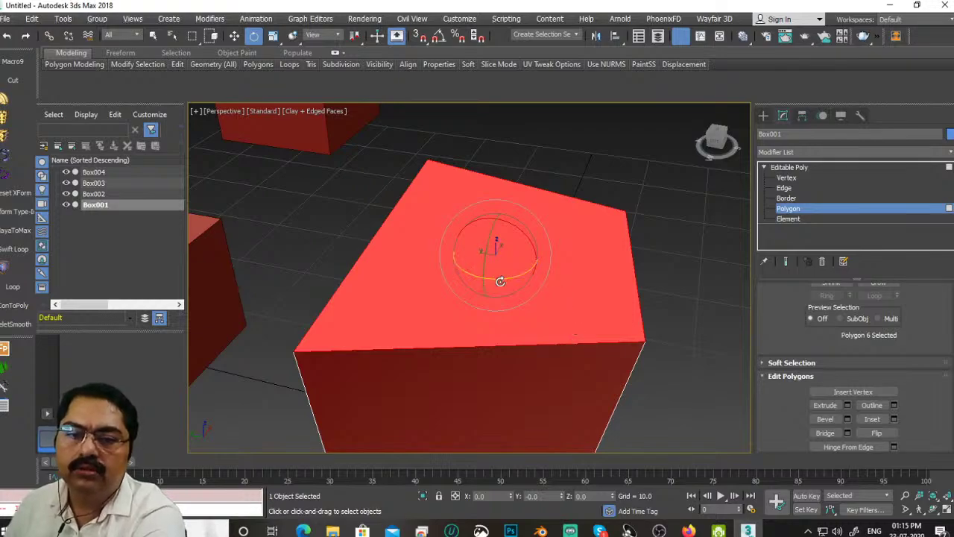
# Step: Rotate the top polygon about the Z axis to twist the upper part of the box
pyautogui.moveTo(500, 281); pyautogui.dragTo(496, 240)
pyautogui.keyDown('alt'); pyautogui.moveTo(497, 241); pyautogui.dragTo(436, 305, button='middle'); pyautogui.keyUp('alt')
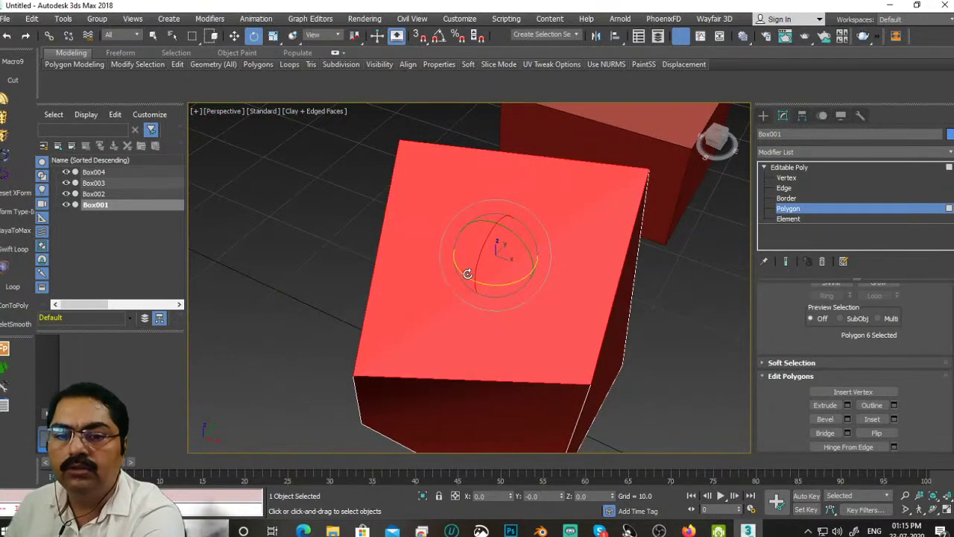
pyautogui.moveTo(494, 251); pyautogui.dragTo(450, 236)
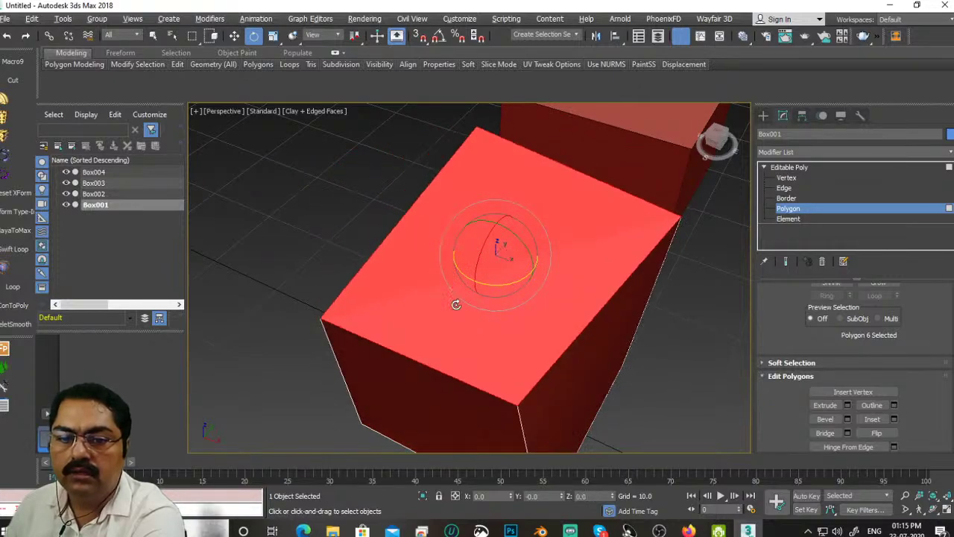
pyautogui.keyDown('alt'); pyautogui.moveTo(453, 301); pyautogui.dragTo(494, 353, button='middle'); pyautogui.keyUp('alt')
pyautogui.scroll(-4, 536, 291)
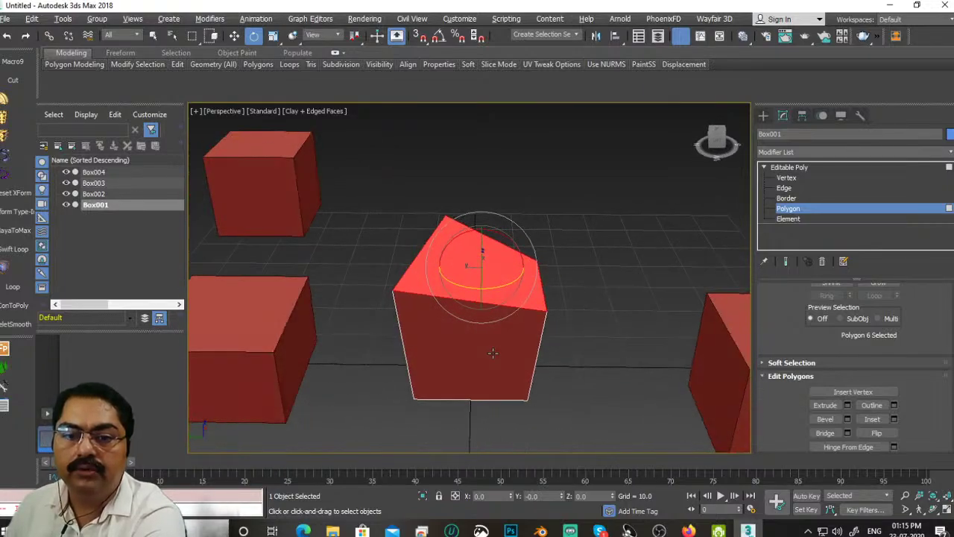
# Step: Scale the top polygon down uniformly to taper the box, and scale it along Z to flatten its slope
pyautogui.click(273, 37)
pyautogui.click(579, 406)
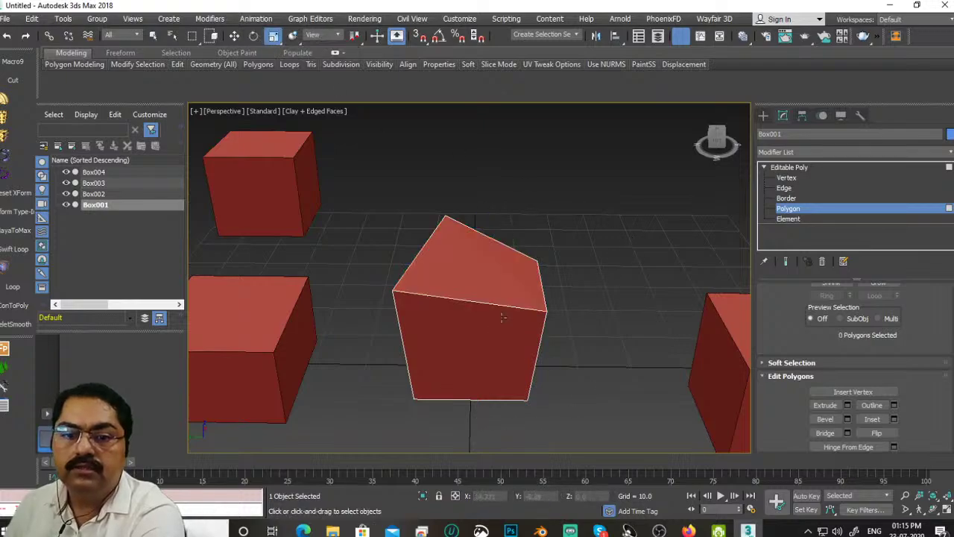
pyautogui.click(477, 257)
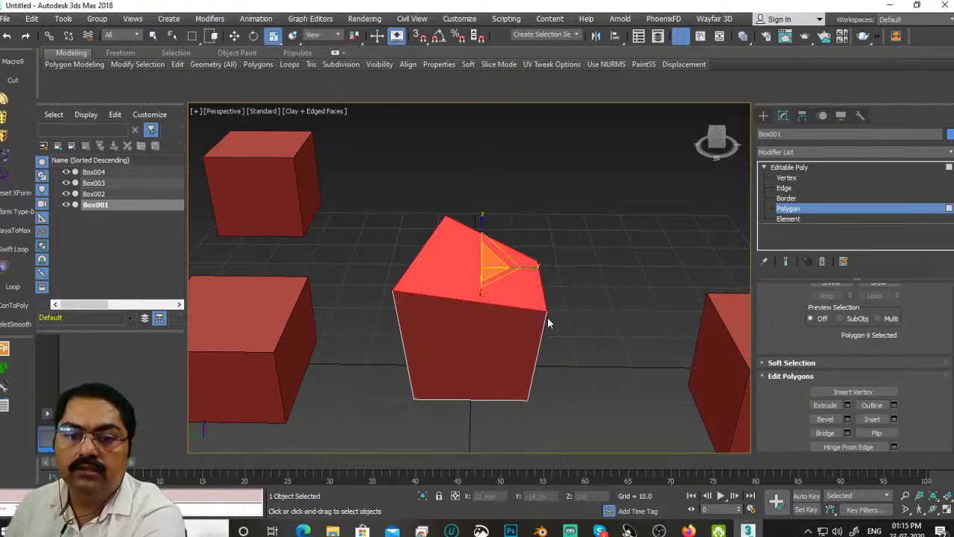
pyautogui.keyDown('alt'); pyautogui.moveTo(549, 321); pyautogui.dragTo(506, 316, button='middle'); pyautogui.keyUp('alt')
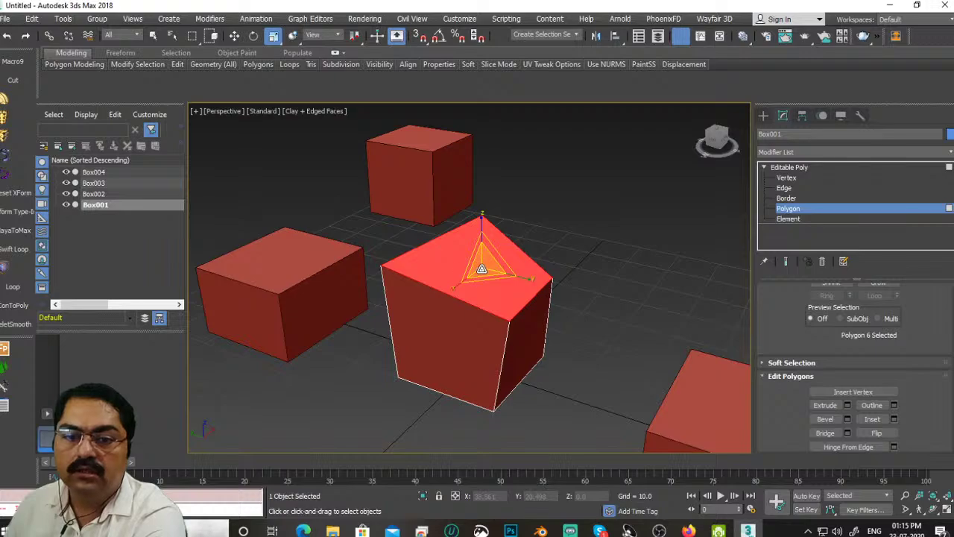
pyautogui.moveTo(482, 268); pyautogui.dragTo(473, 343)
pyautogui.scroll(6, 473, 343)
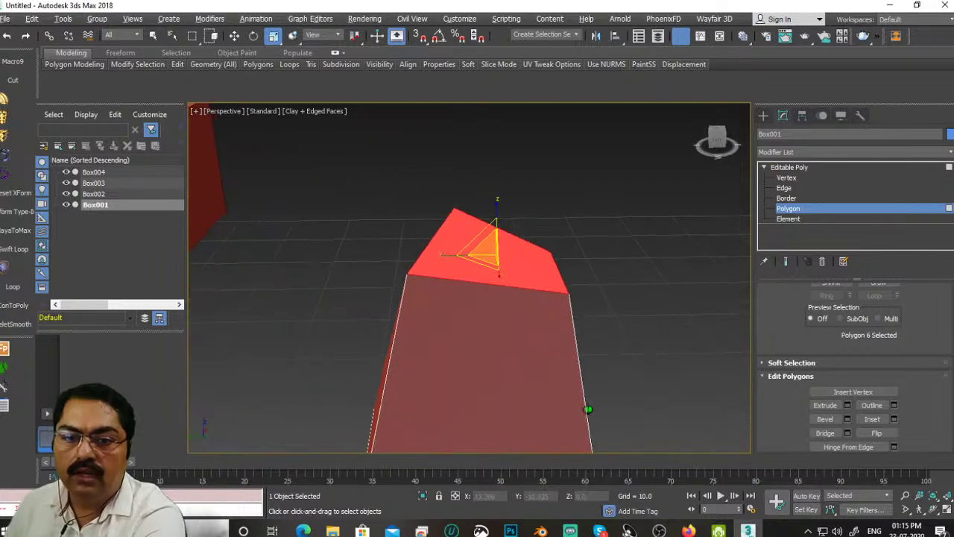
pyautogui.keyDown('alt'); pyautogui.moveTo(515, 349); pyautogui.dragTo(563, 353, button='middle'); pyautogui.keyUp('alt')
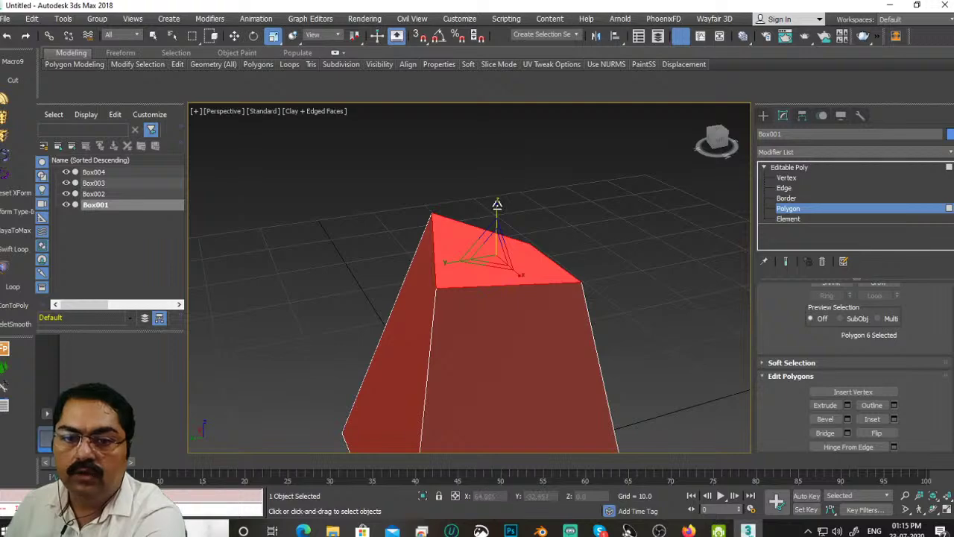
pyautogui.moveTo(497, 203); pyautogui.dragTo(489, 422)
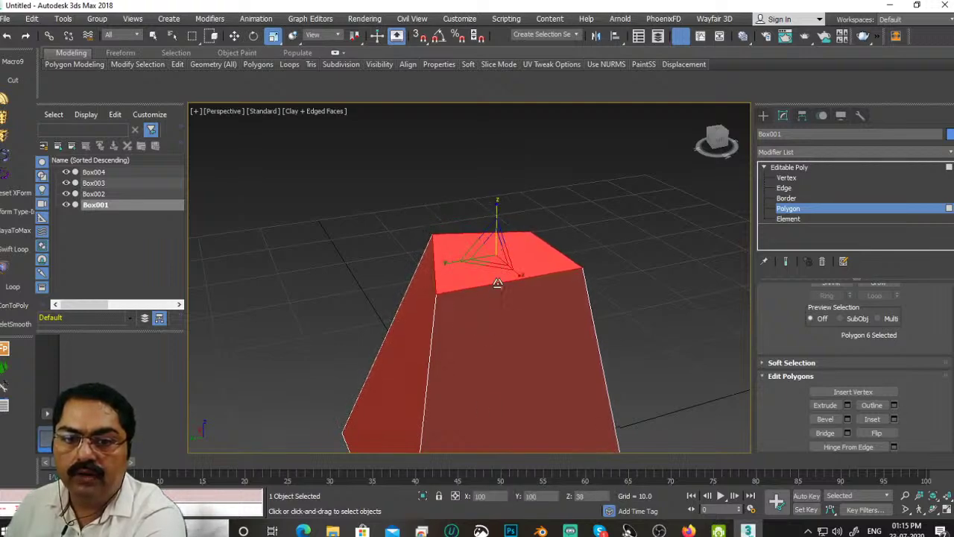
# Step: Widen the box's top polygon by scaling it along the X axis only
pyautogui.keyDown('alt'); pyautogui.moveTo(492, 254); pyautogui.dragTo(544, 273, button='middle'); pyautogui.keyUp('alt')
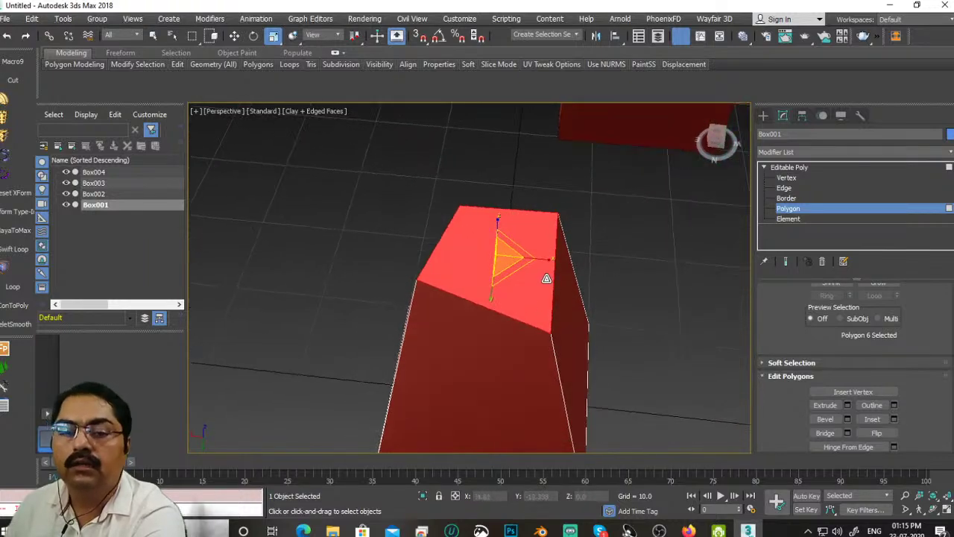
pyautogui.moveTo(549, 258)
pyautogui.mouseDown()
pyautogui.moveTo(514, 255)
pyautogui.moveTo(555, 262)
pyautogui.mouseUp()
pyautogui.click(570, 264)
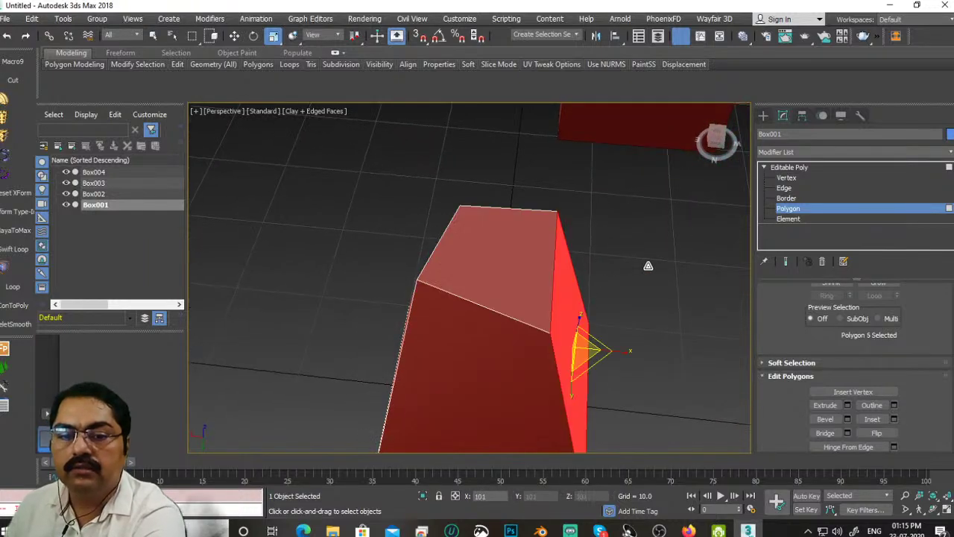
pyautogui.keyDown('alt'); pyautogui.moveTo(639, 279); pyautogui.dragTo(633, 357, button='middle'); pyautogui.keyUp('alt')
pyautogui.click(543, 236)
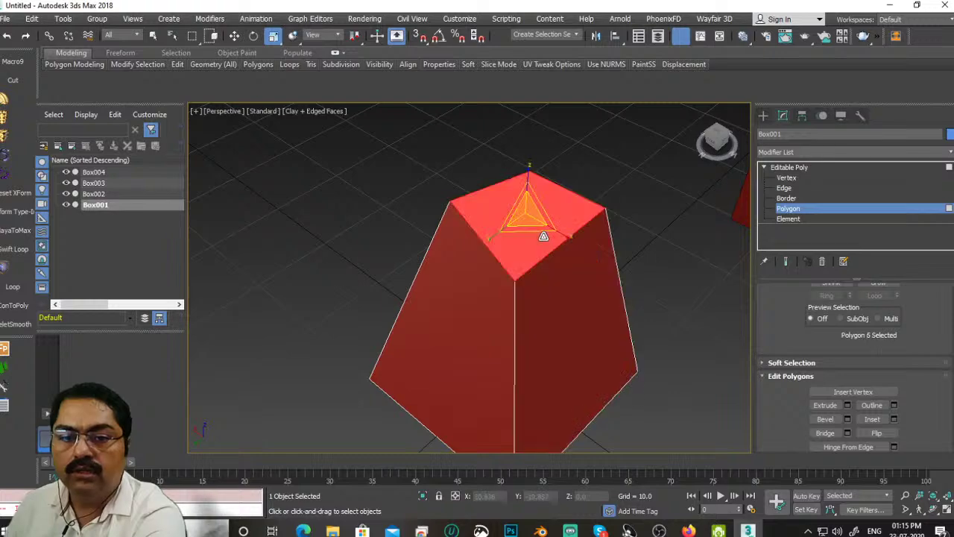
pyautogui.moveTo(564, 234)
pyautogui.mouseDown()
pyautogui.moveTo(593, 251)
pyautogui.moveTo(568, 235)
pyautogui.mouseUp()
pyautogui.keyDown('alt'); pyautogui.moveTo(568, 235); pyautogui.dragTo(569, 282, button='middle'); pyautogui.keyUp('alt')
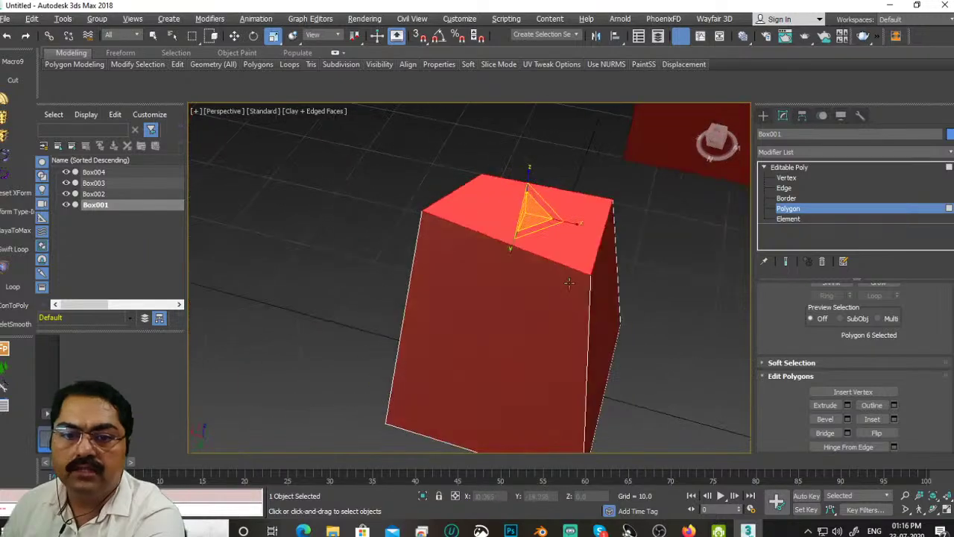
# Step: Scale the top polygon down uniformly until the box tapers into a near-pyramid with a tiny flat top
pyautogui.keyDown('alt'); pyautogui.moveTo(585, 219); pyautogui.dragTo(531, 260, button='middle'); pyautogui.keyUp('alt')
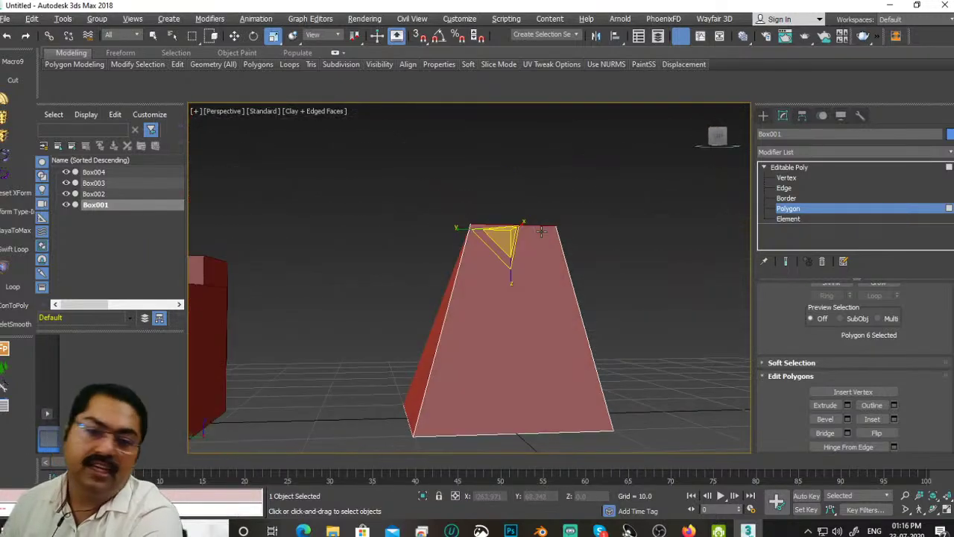
pyautogui.moveTo(499, 223); pyautogui.dragTo(503, 393)
pyautogui.keyDown('alt'); pyautogui.moveTo(504, 394); pyautogui.dragTo(573, 396, button='middle'); pyautogui.keyUp('alt')
pyautogui.scroll(7, 505, 325)
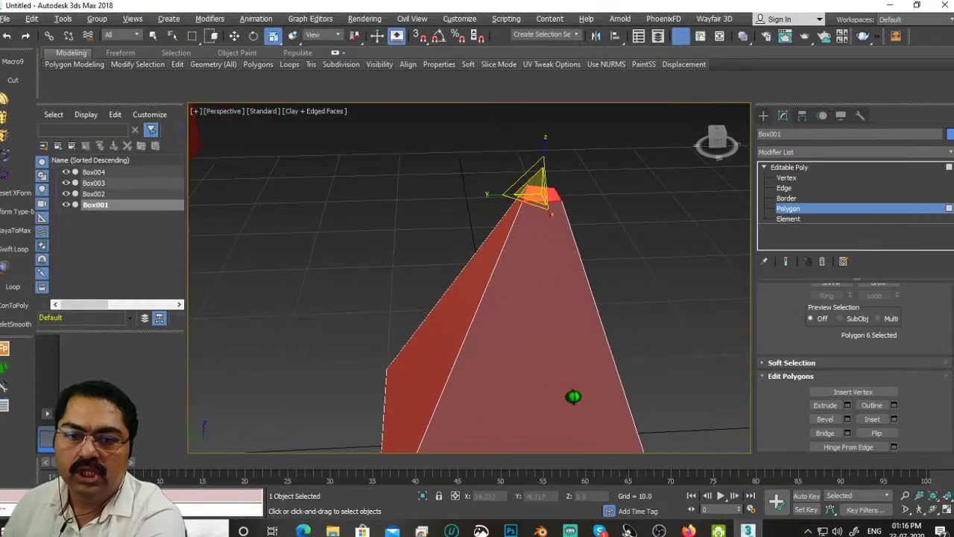
pyautogui.moveTo(526, 297); pyautogui.dragTo(419, 303, button='middle')
pyautogui.scroll(-3, 537, 308)
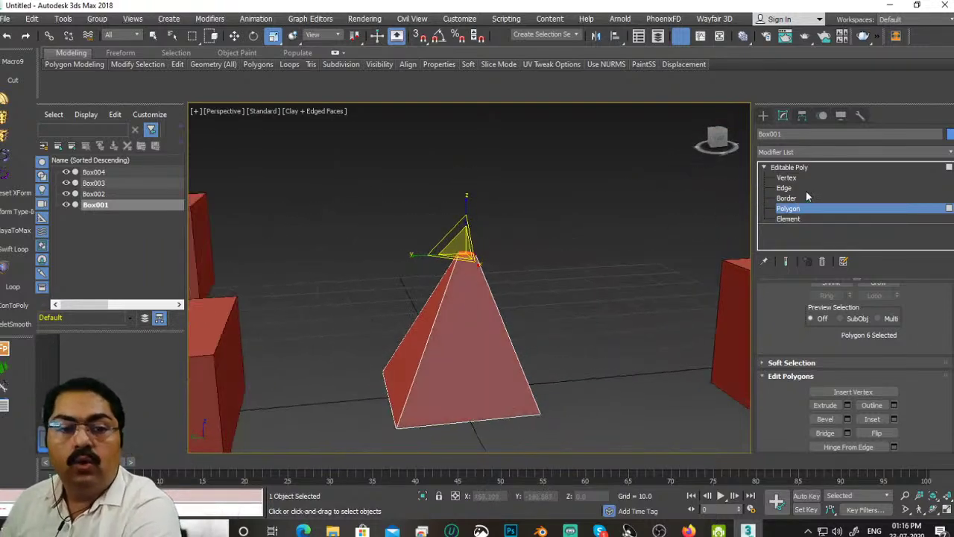
# Step: Clear the polygon selection and switch through the Move, Rotate and Scale tools, finishing on Scale
pyautogui.click(541, 237)
pyautogui.click(234, 36)
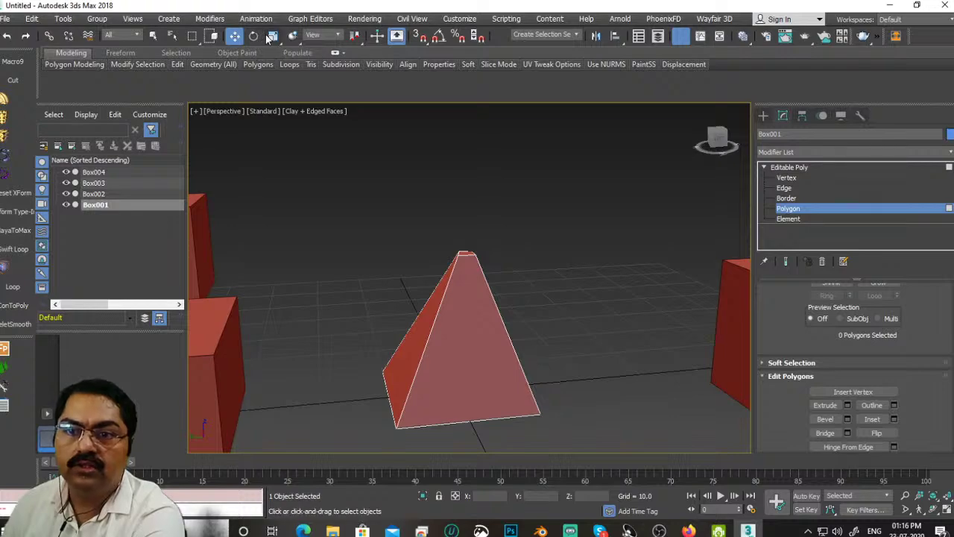
pyautogui.click(273, 36)
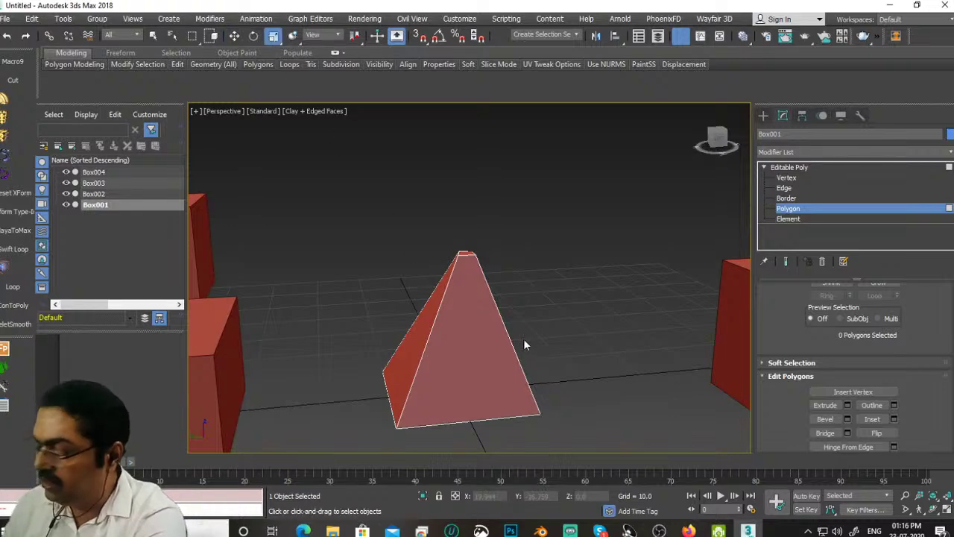
pyautogui.press('w')
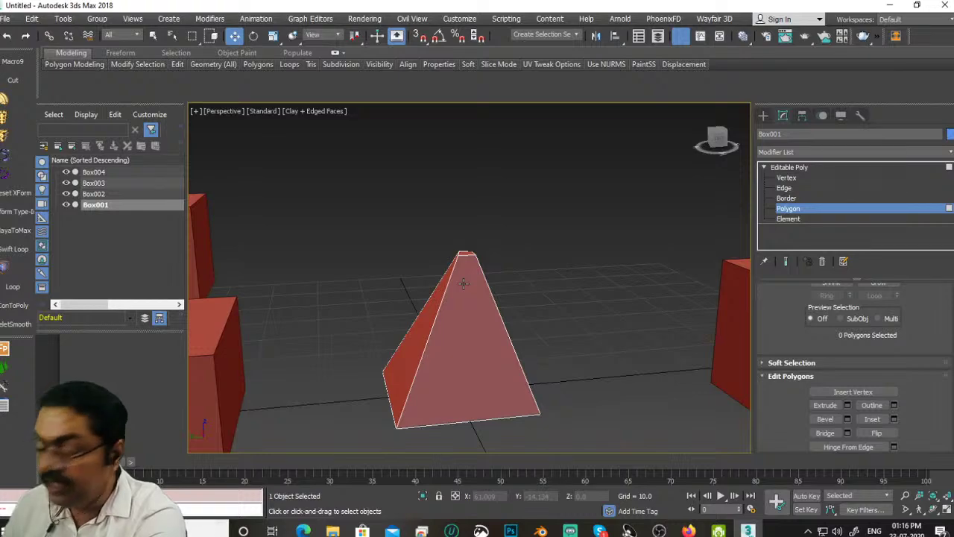
pyautogui.press('e')
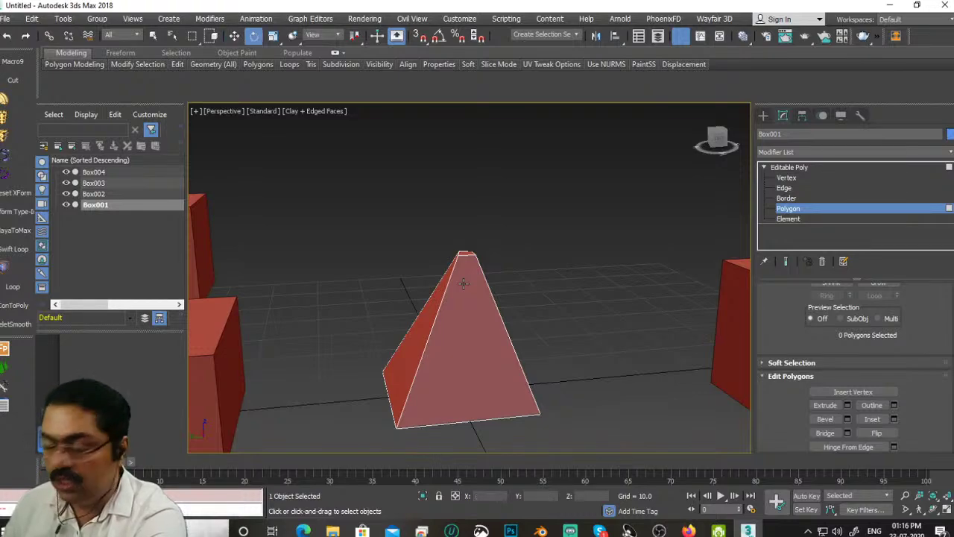
pyautogui.press('r')
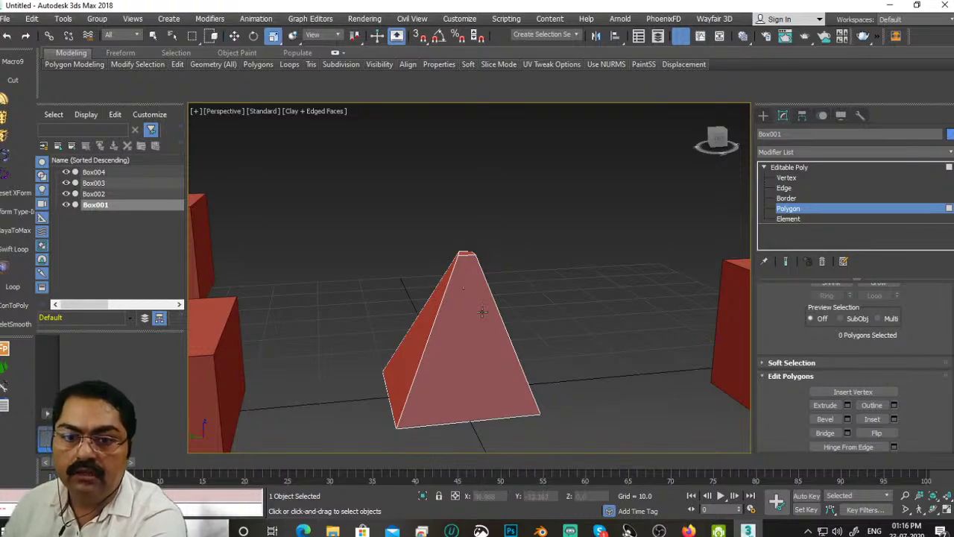
# Step: Switch Box001 to Edge level, region-select the edges around the pyramid's upper end, and activate the Select Object tool
pyautogui.click(481, 310)
pyautogui.click(788, 178)
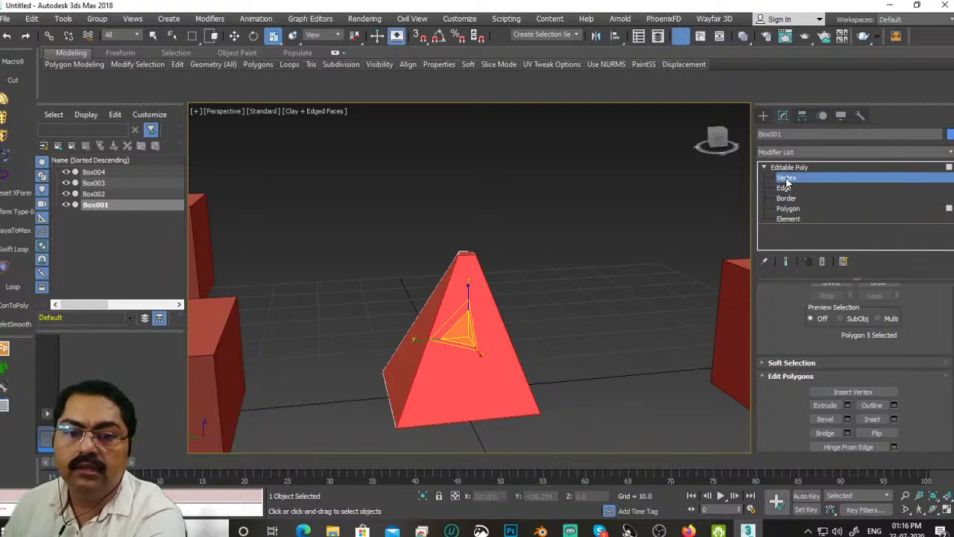
pyautogui.click(785, 188)
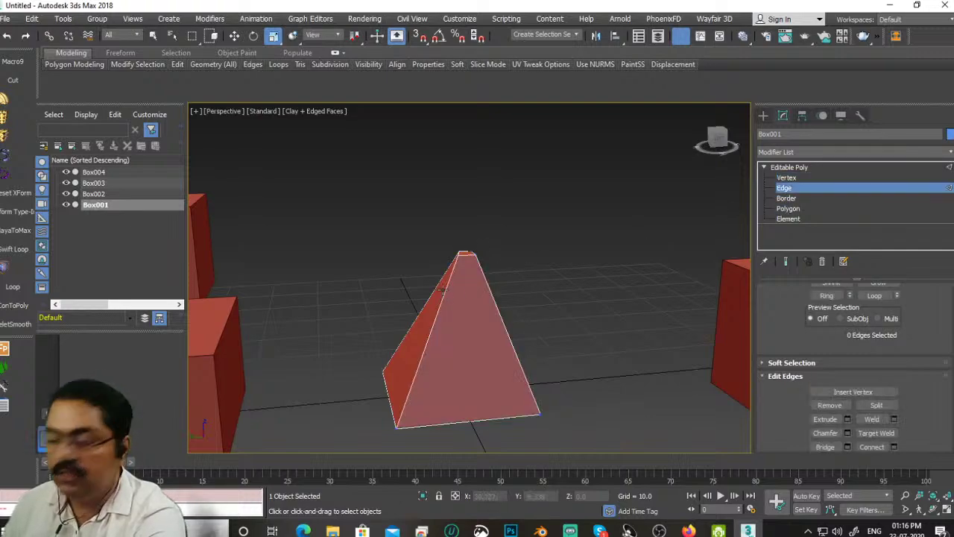
pyautogui.moveTo(481, 256); pyautogui.dragTo(416, 286)
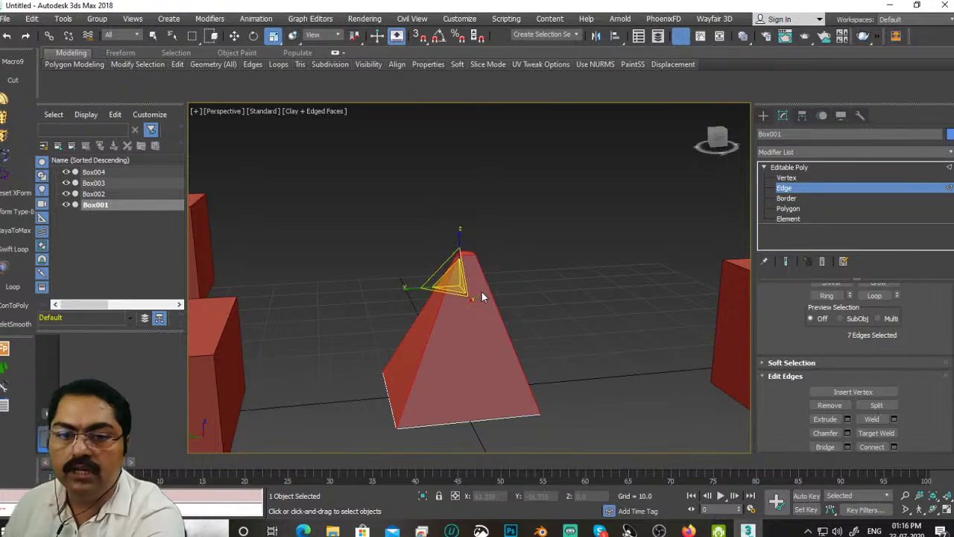
pyautogui.press('q')
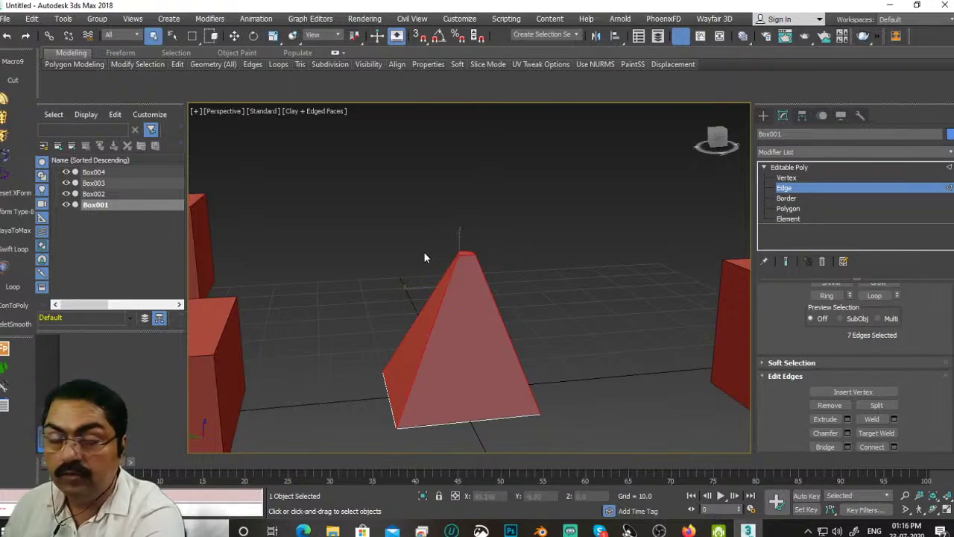
# Step: Switch to Vertex level and region-select the two vertices on one side of the pyramid's flat top
pyautogui.click(787, 177)
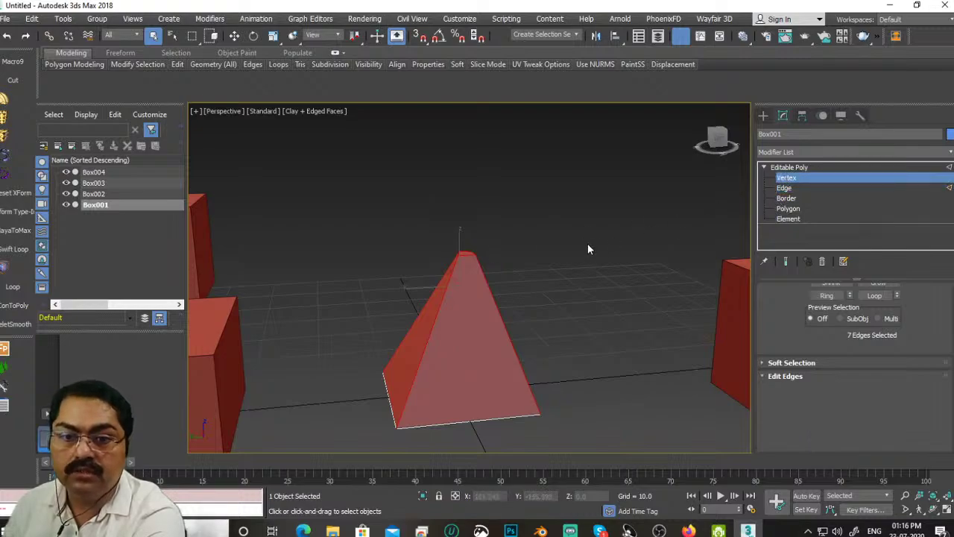
pyautogui.keyDown('alt'); pyautogui.moveTo(505, 280); pyautogui.dragTo(535, 389, button='middle'); pyautogui.keyUp('alt')
pyautogui.scroll(3, 528, 293)
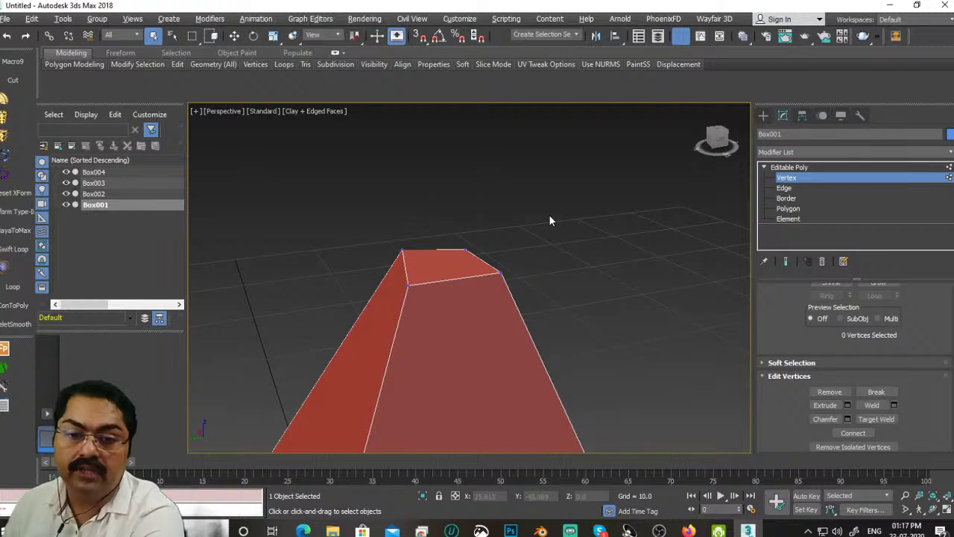
pyautogui.moveTo(563, 239); pyautogui.dragTo(417, 318)
pyautogui.keyDown('alt'); pyautogui.moveTo(537, 312); pyautogui.dragTo(515, 332, button='middle'); pyautogui.keyUp('alt')
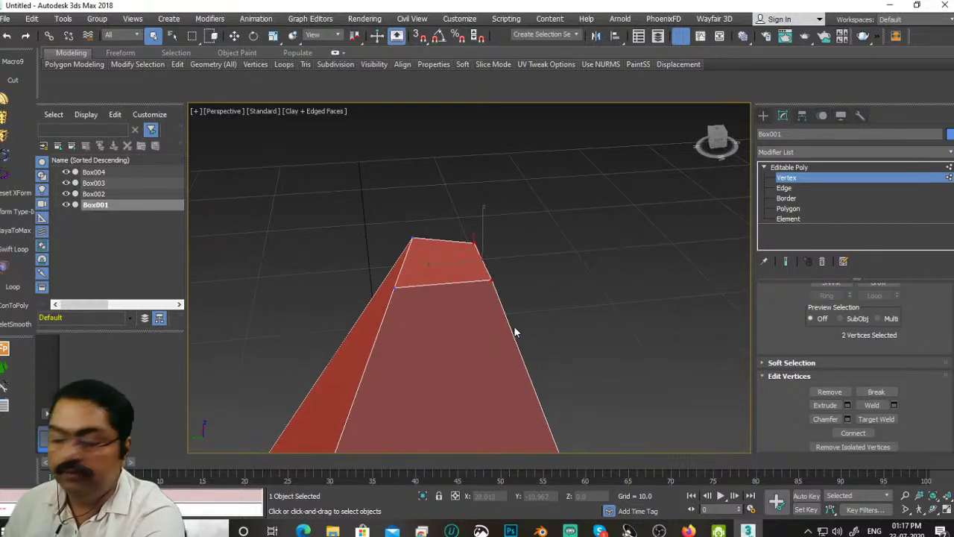
# Step: Add a third top vertex to the selection and move the three vertices slightly away from the unselected corner
pyautogui.press('w')
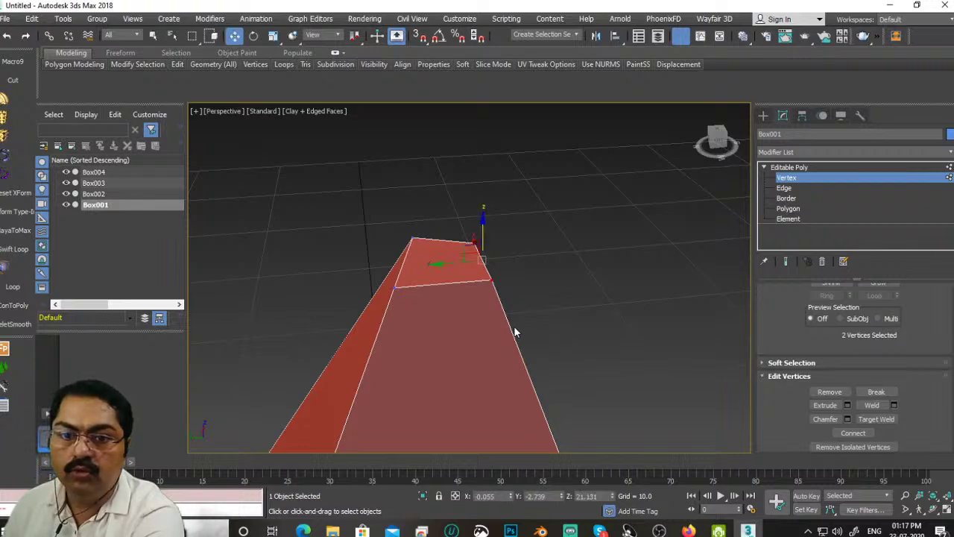
pyautogui.keyDown('alt'); pyautogui.moveTo(513, 326); pyautogui.dragTo(511, 295, button='middle'); pyautogui.keyUp('alt')
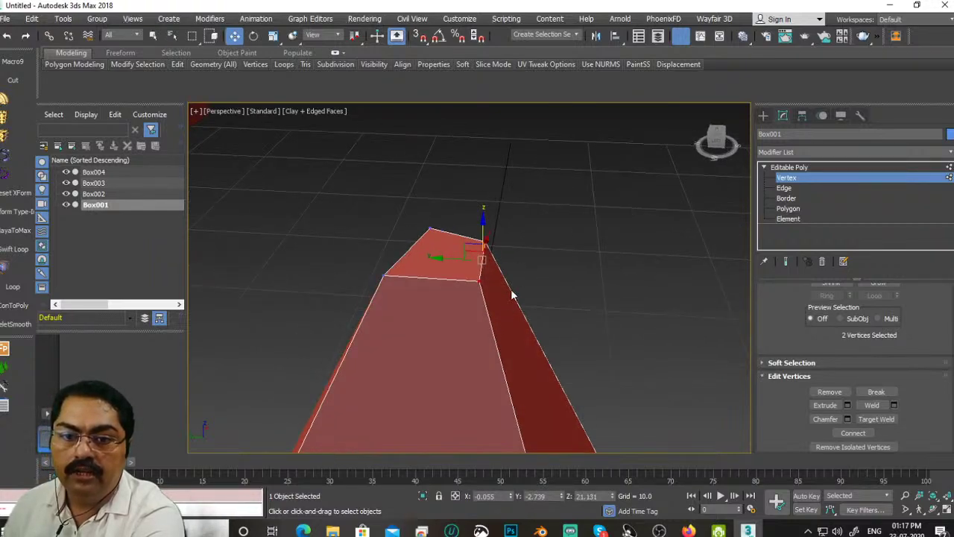
pyautogui.moveTo(415, 299); pyautogui.dragTo(415, 297)
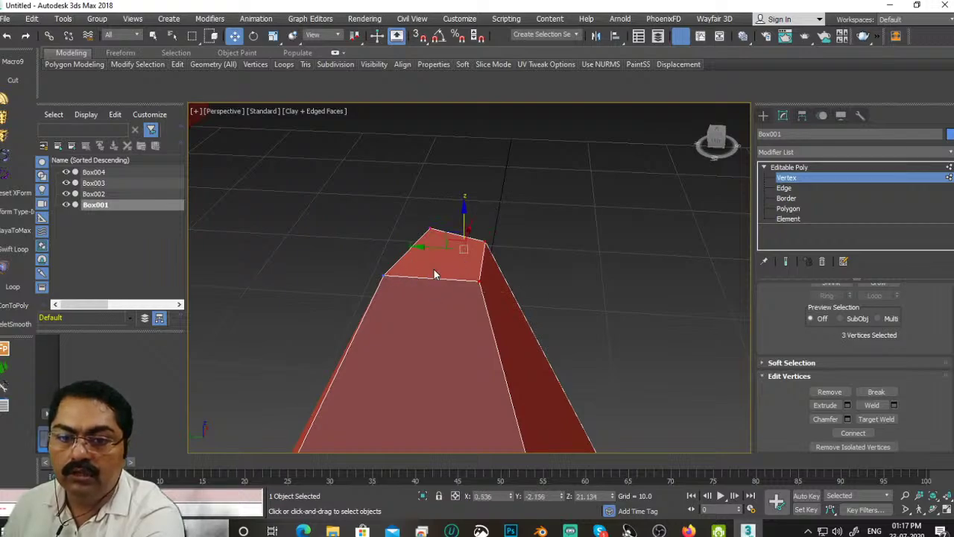
pyautogui.moveTo(466, 251)
pyautogui.mouseDown()
pyautogui.moveTo(482, 249)
pyautogui.moveTo(449, 253)
pyautogui.moveTo(473, 249)
pyautogui.mouseUp()
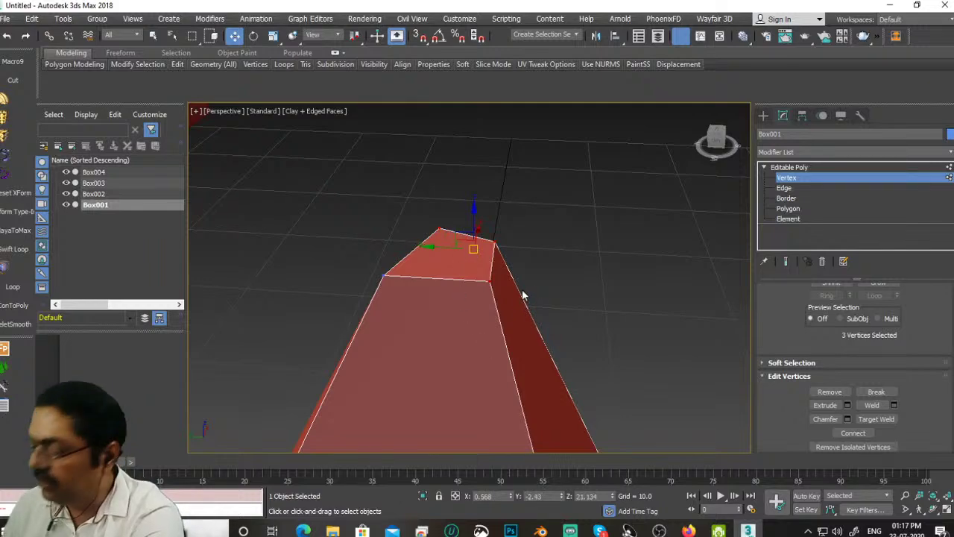
# Step: Activate the Select Object tool and add the last corner so that all four top vertices are selected
pyautogui.press('q')
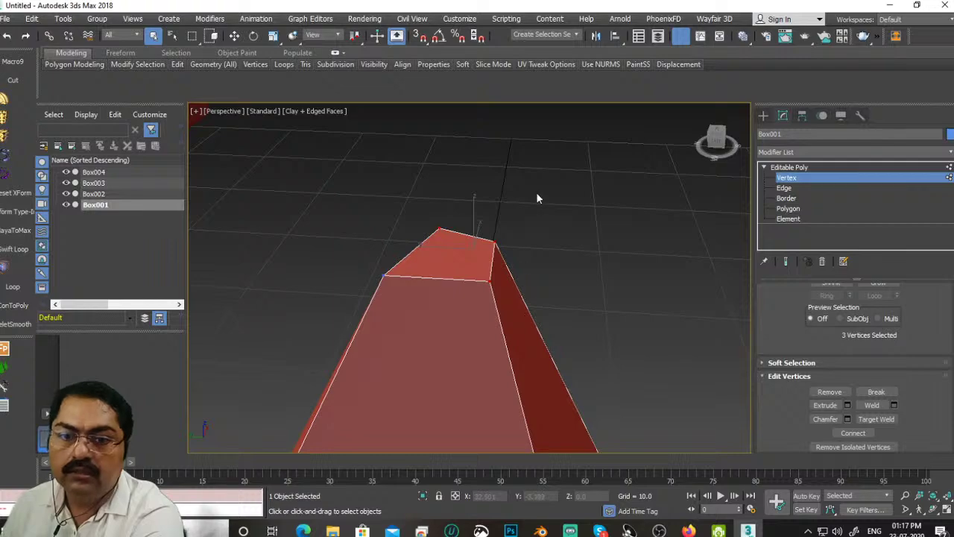
pyautogui.moveTo(355, 303); pyautogui.dragTo(355, 302)
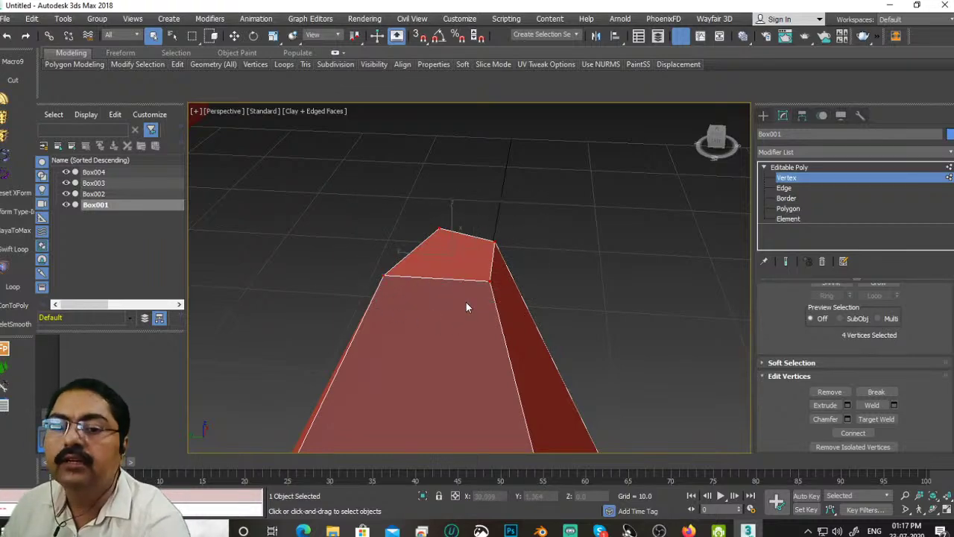
pyautogui.keyDown('alt'); pyautogui.moveTo(503, 342); pyautogui.dragTo(484, 295, button='middle'); pyautogui.keyUp('alt')
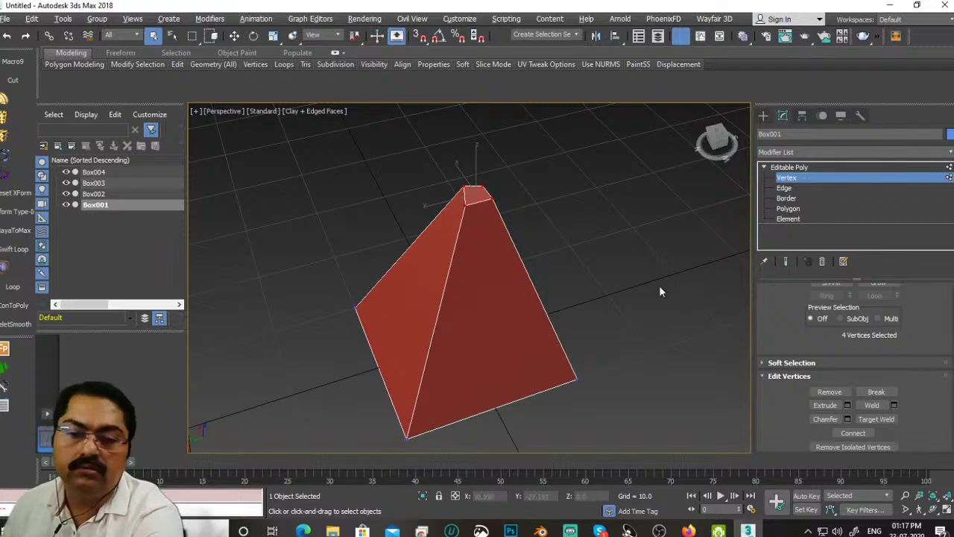
pyautogui.keyDown('ctrl'); pyautogui.keyDown('alt'); pyautogui.moveTo(598, 293); pyautogui.dragTo(497, 325, button='middle'); pyautogui.keyUp('alt'); pyautogui.keyUp('ctrl')
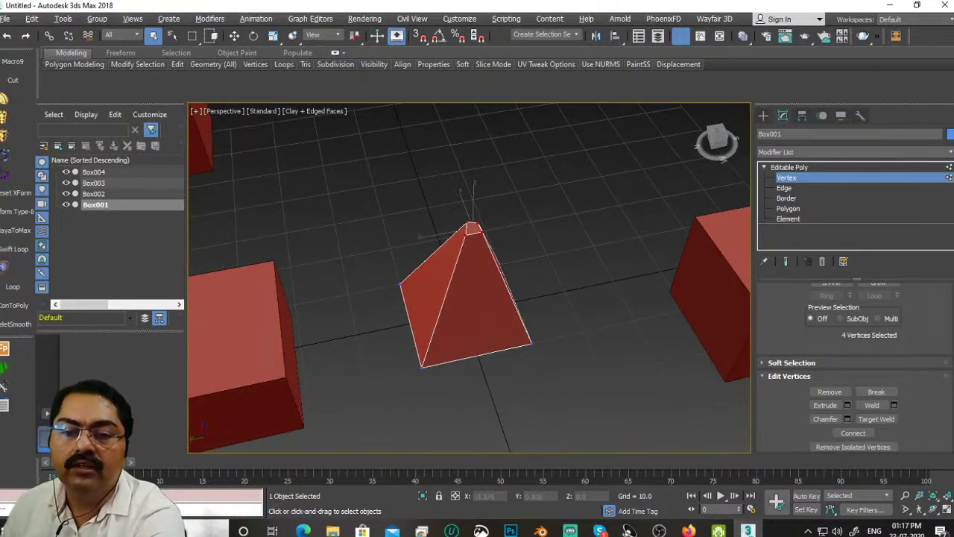
pyautogui.keyDown('ctrl'); pyautogui.keyDown('alt'); pyautogui.moveTo(440, 403); pyautogui.dragTo(579, 340, button='middle'); pyautogui.keyUp('alt'); pyautogui.keyUp('ctrl')
# Step: Clear the vertex selection, then build up a new one from the four top vertices and one base vertex
pyautogui.click(499, 185)
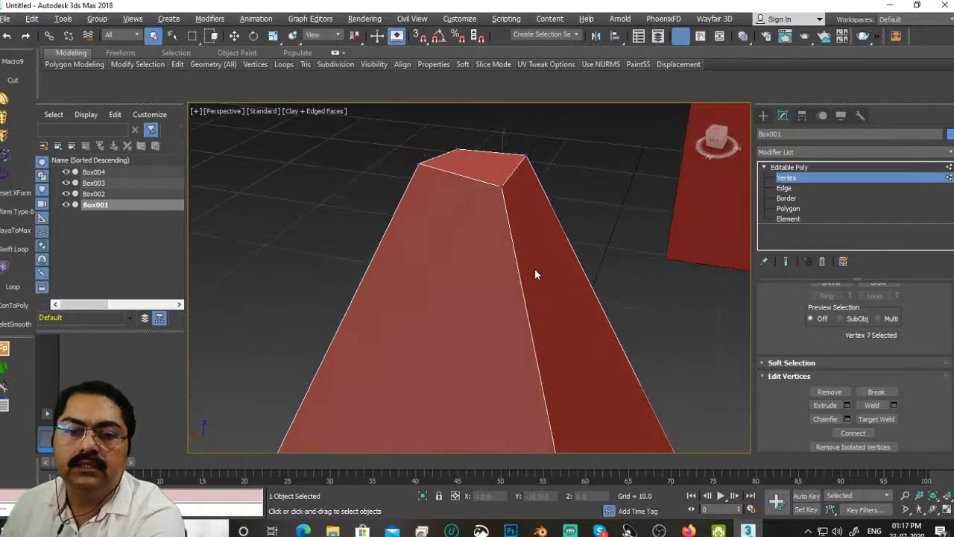
pyautogui.keyDown('alt'); pyautogui.moveTo(532, 272); pyautogui.dragTo(457, 291, button='middle'); pyautogui.keyUp('alt')
pyautogui.click(562, 232)
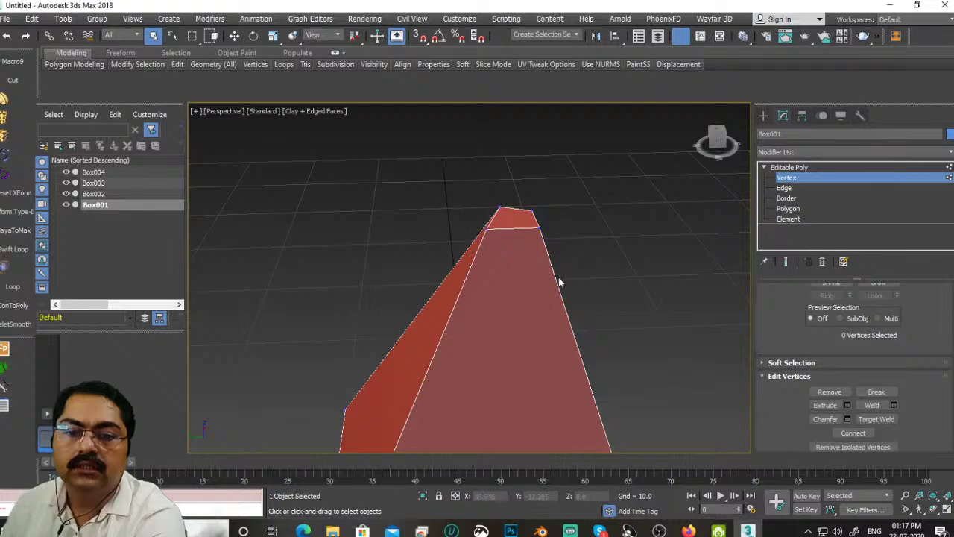
pyautogui.keyDown('alt'); pyautogui.moveTo(559, 279); pyautogui.dragTo(541, 322, button='middle'); pyautogui.keyUp('alt')
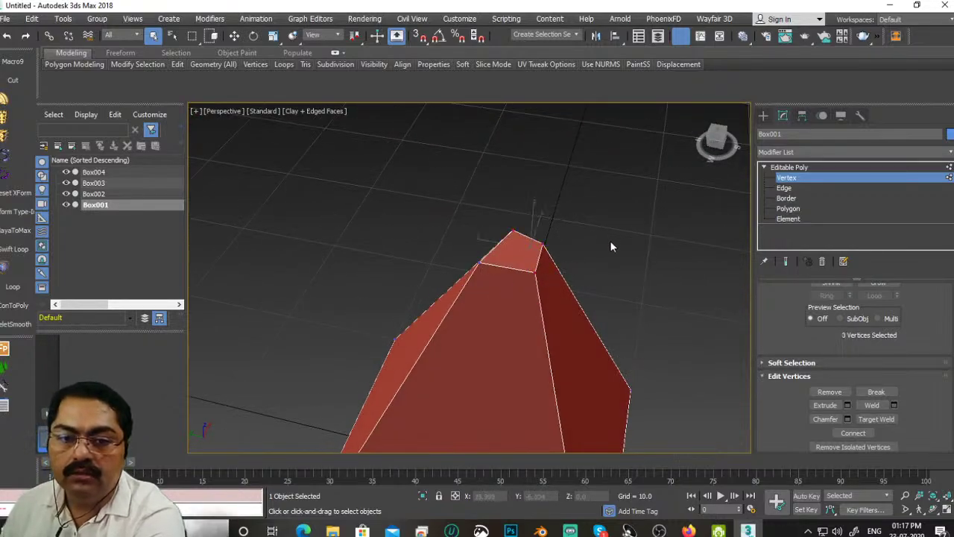
pyautogui.click(550, 249)
pyautogui.moveTo(555, 244)
pyautogui.keyDown('alt'); pyautogui.mouseDown(button='middle')
pyautogui.moveTo(538, 255)
pyautogui.moveTo(547, 241)
pyautogui.mouseUp(button='middle'); pyautogui.keyUp('alt')
pyautogui.keyDown('ctrl'); pyautogui.click(511, 237); pyautogui.keyUp('ctrl')
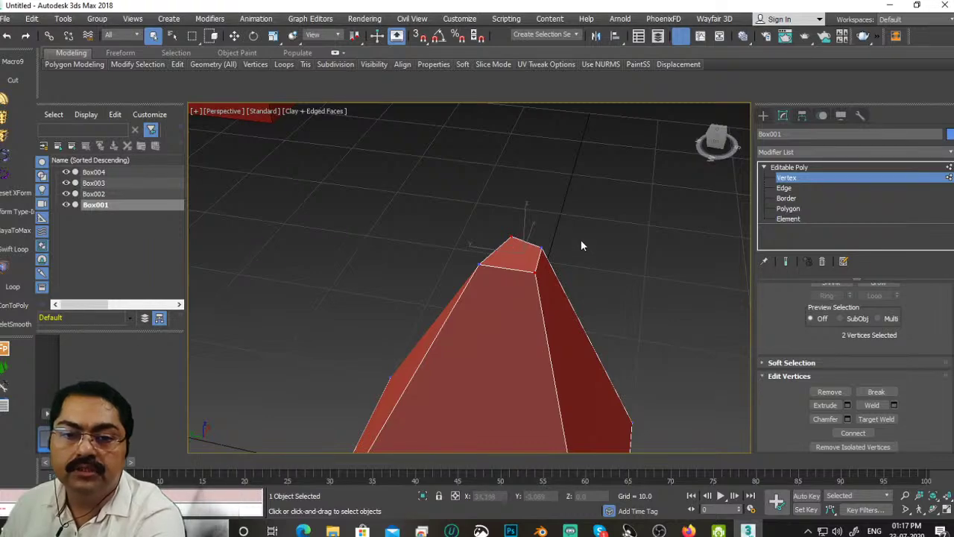
pyautogui.keyDown('ctrl'); pyautogui.click(473, 275); pyautogui.keyUp('ctrl')
pyautogui.keyDown('ctrl'); pyautogui.click(631, 434); pyautogui.keyUp('ctrl')
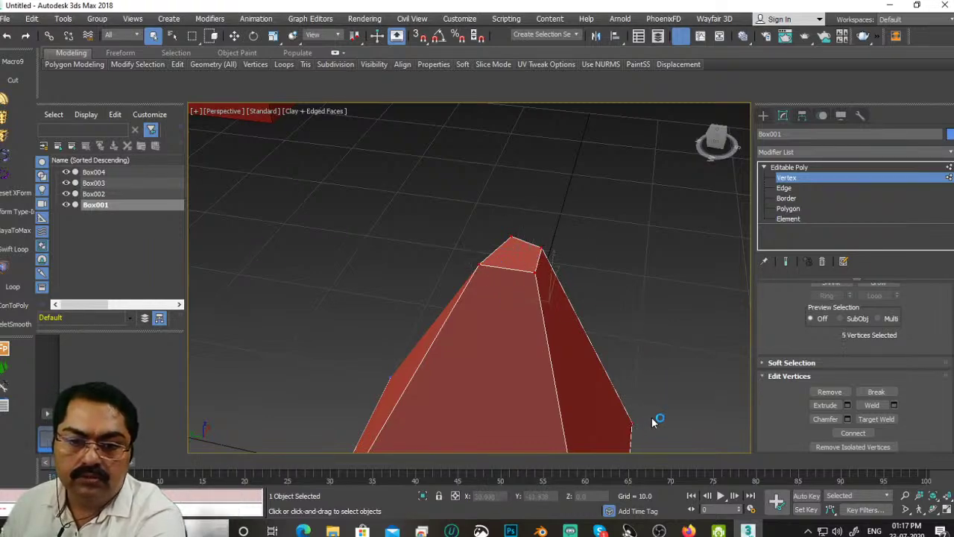
# Step: Add the remaining base vertices one after another until all eight vertices of the pyramid are selected
pyautogui.scroll(4, 562, 375)
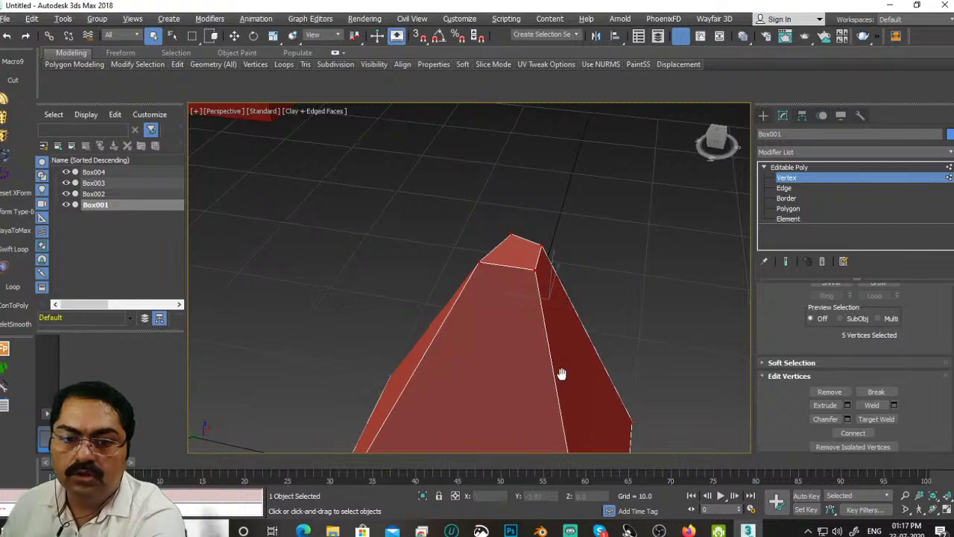
pyautogui.keyDown('shift'); pyautogui.rightClick(488, 324); pyautogui.keyUp('shift')
pyautogui.click(638, 299)
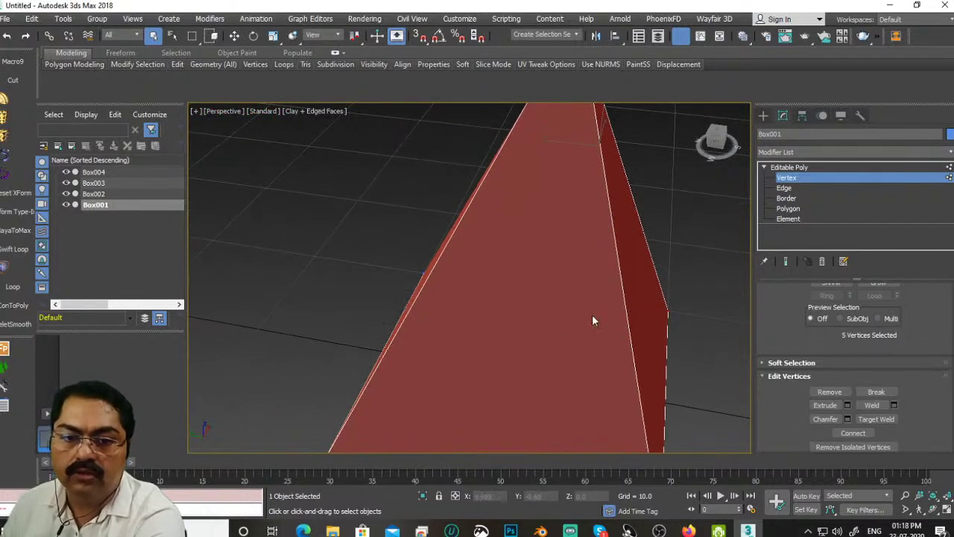
pyautogui.keyDown('alt'); pyautogui.moveTo(592, 319); pyautogui.dragTo(591, 250, button='middle'); pyautogui.keyUp('alt')
pyautogui.scroll(-3, 532, 328)
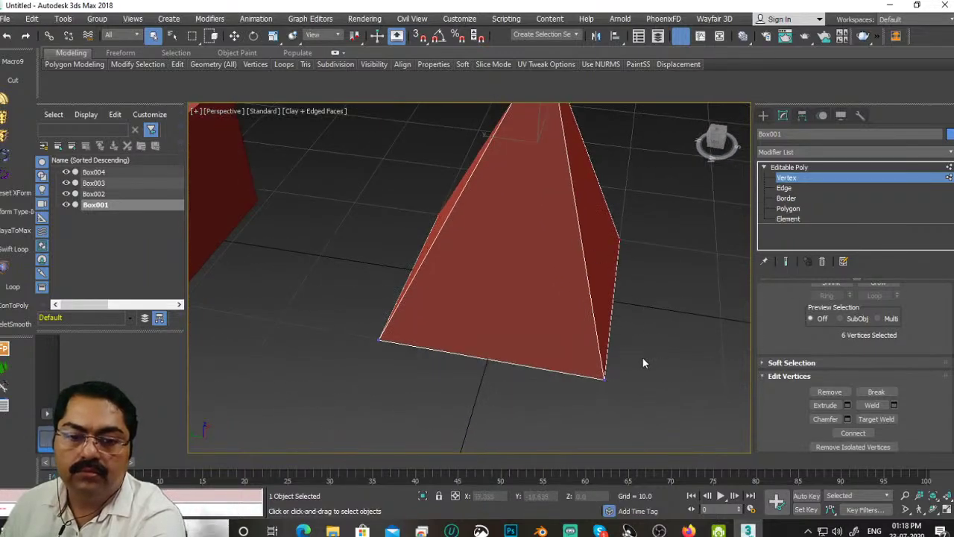
pyautogui.keyDown('alt'); pyautogui.moveTo(594, 283); pyautogui.dragTo(491, 374, button='middle'); pyautogui.keyUp('alt')
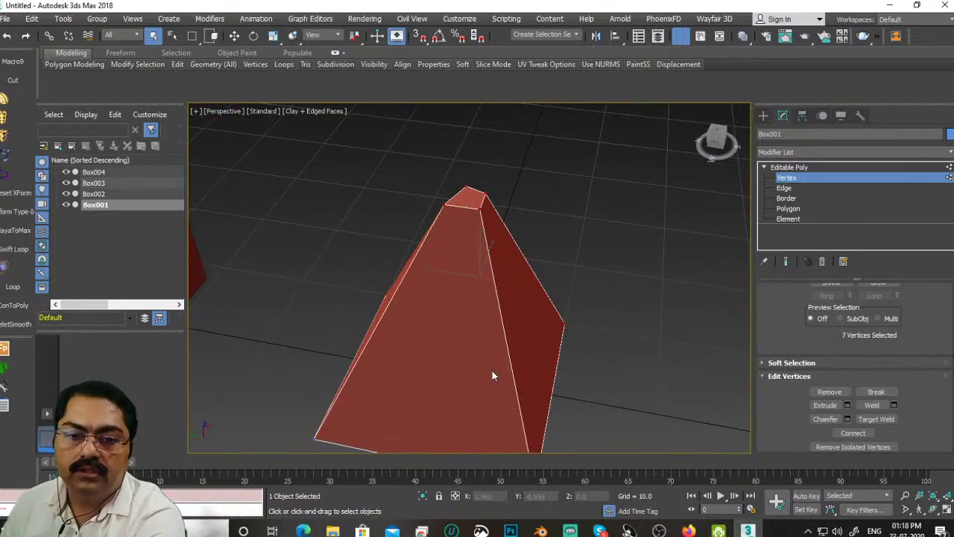
pyautogui.keyDown('ctrl'); pyautogui.click(315, 443); pyautogui.keyUp('ctrl')
pyautogui.keyDown('alt'); pyautogui.moveTo(328, 432); pyautogui.dragTo(364, 369, button='middle'); pyautogui.keyUp('alt')
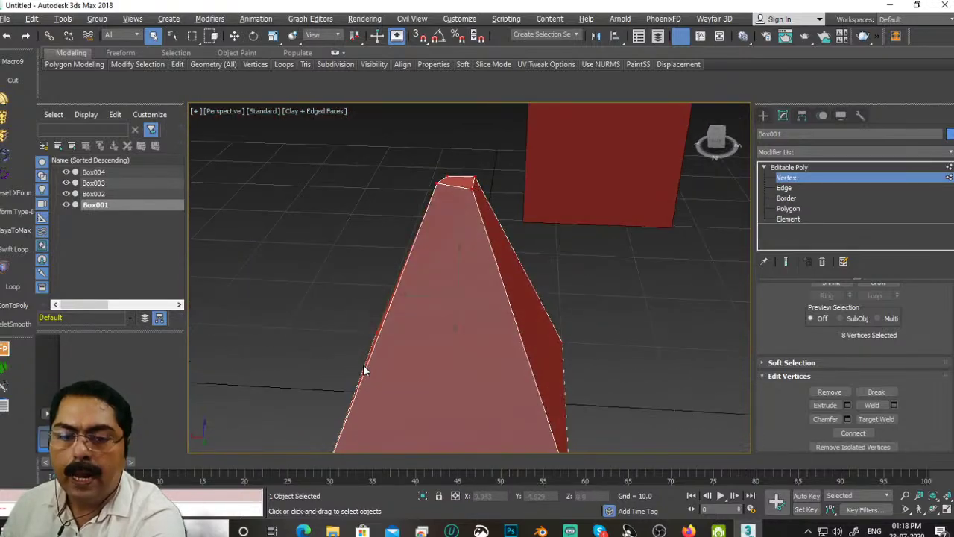
# Step: Leave the pyramid's Vertex level for the Editable Poly object level and select the neighbouring box Box002
pyautogui.scroll(-5, 437, 319)
pyautogui.keyDown('alt'); pyautogui.moveTo(474, 317); pyautogui.dragTo(555, 269, button='middle'); pyautogui.keyUp('alt')
pyautogui.click(806, 167)
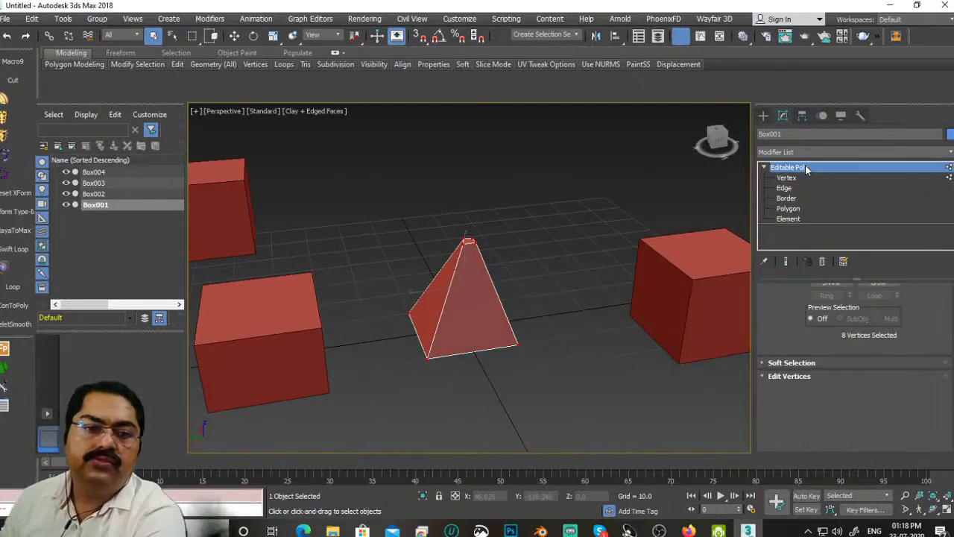
pyautogui.click(679, 263)
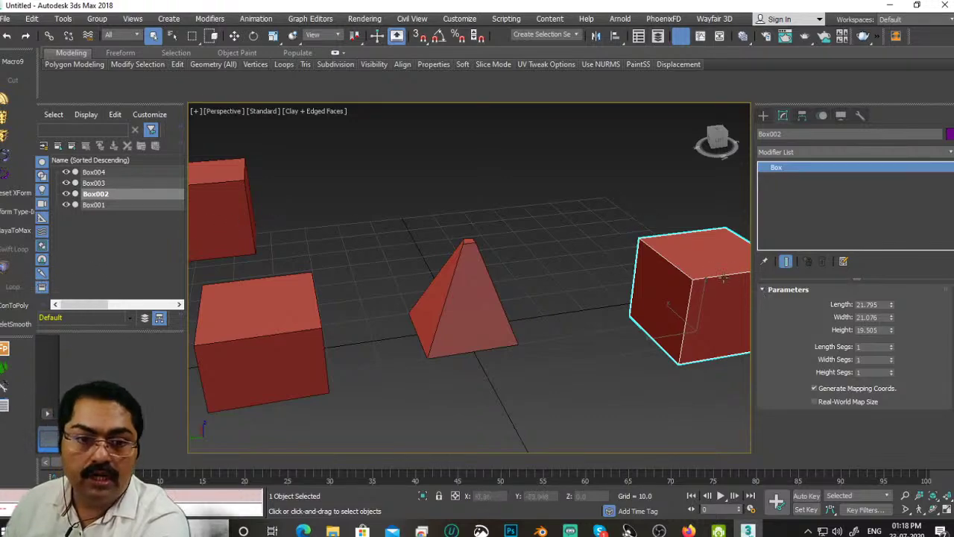
pyautogui.rightClick(695, 259)
pyautogui.moveTo(719, 389)
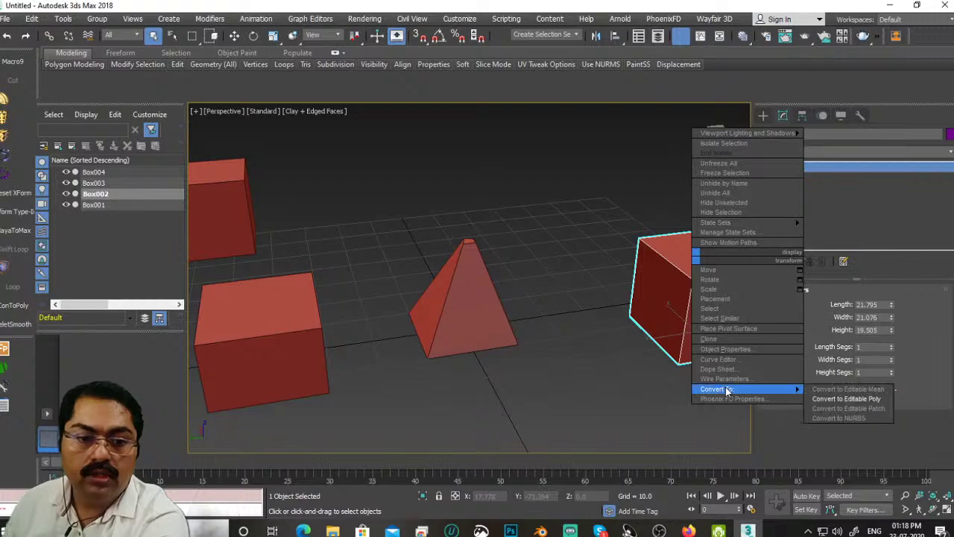
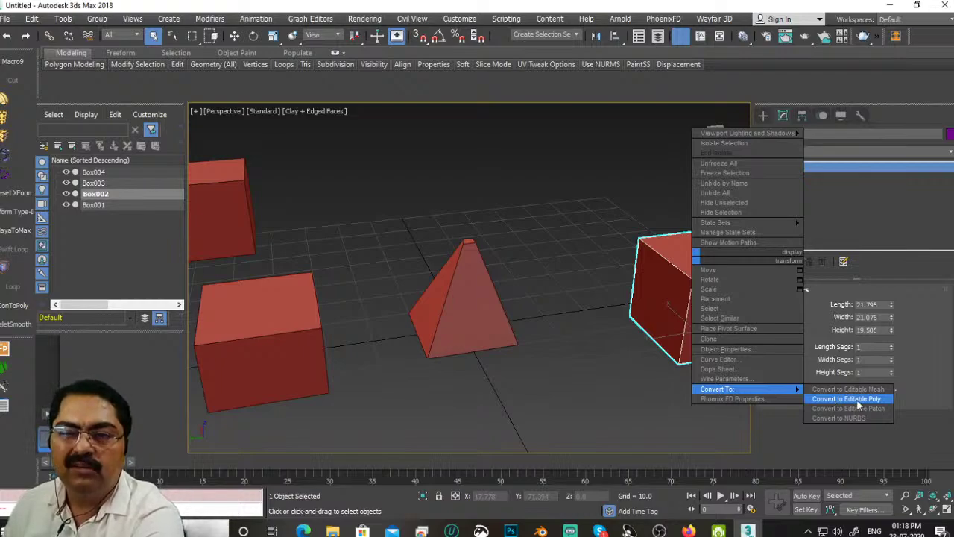
pyautogui.click(507, 417)
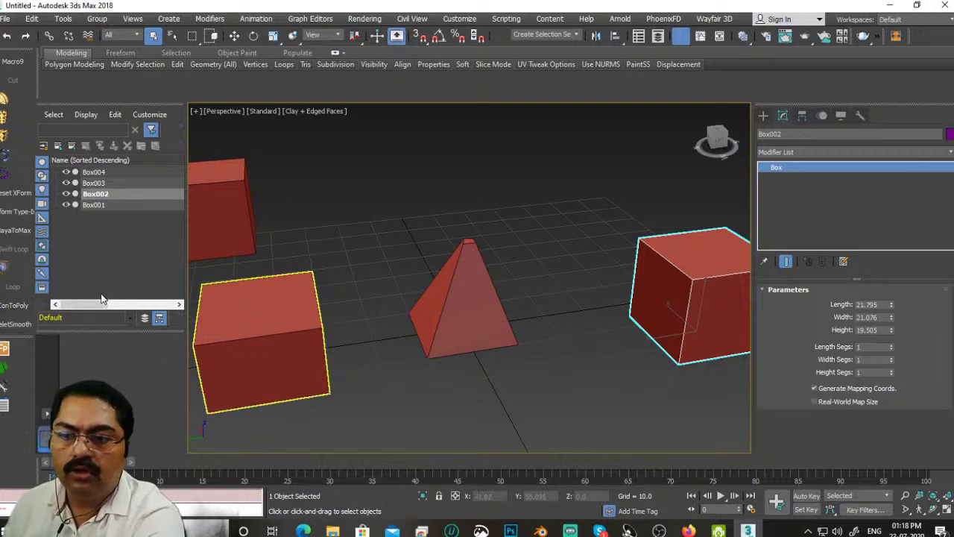
# Step: Convert the selected box Box002 to an Editable Poly
pyautogui.rightClick(657, 305)
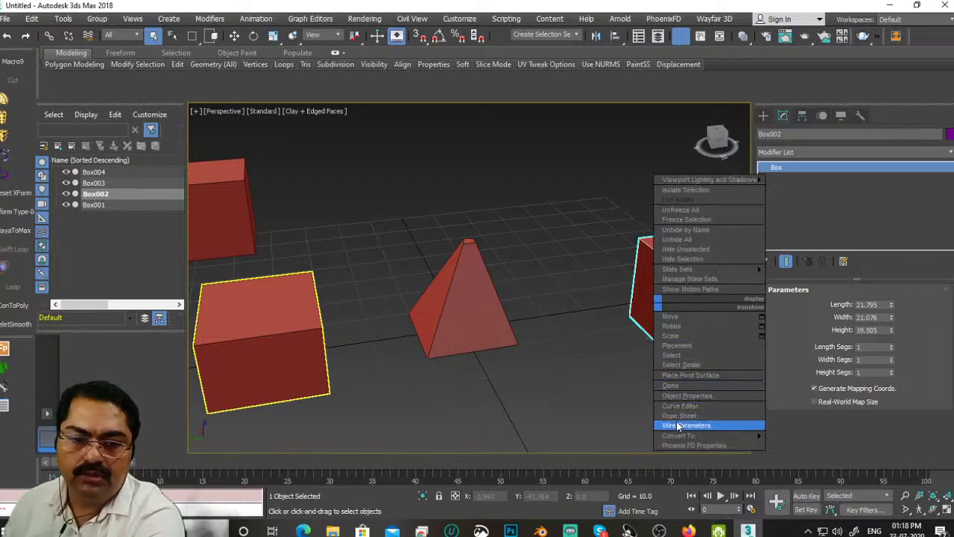
pyautogui.moveTo(678, 435)
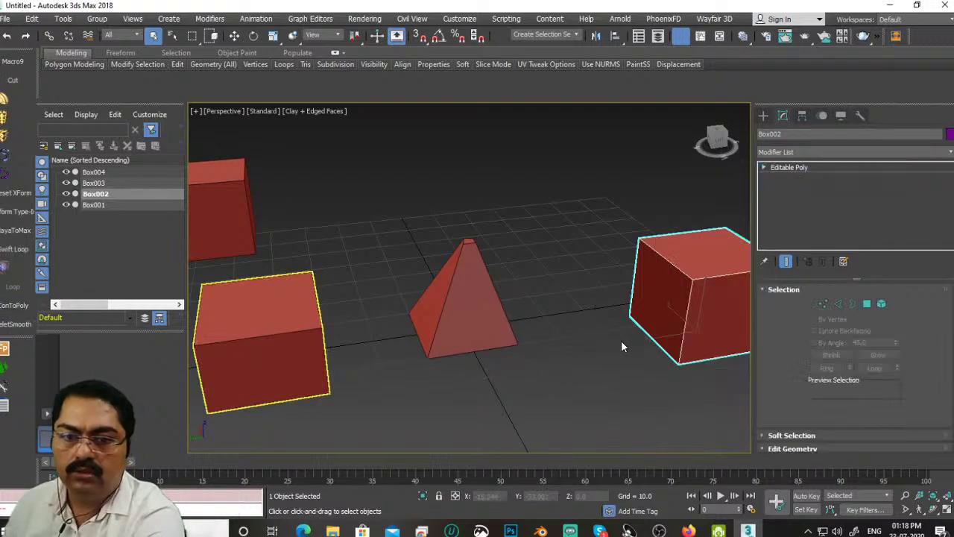
pyautogui.rightClick(671, 290)
pyautogui.moveTo(733, 425)
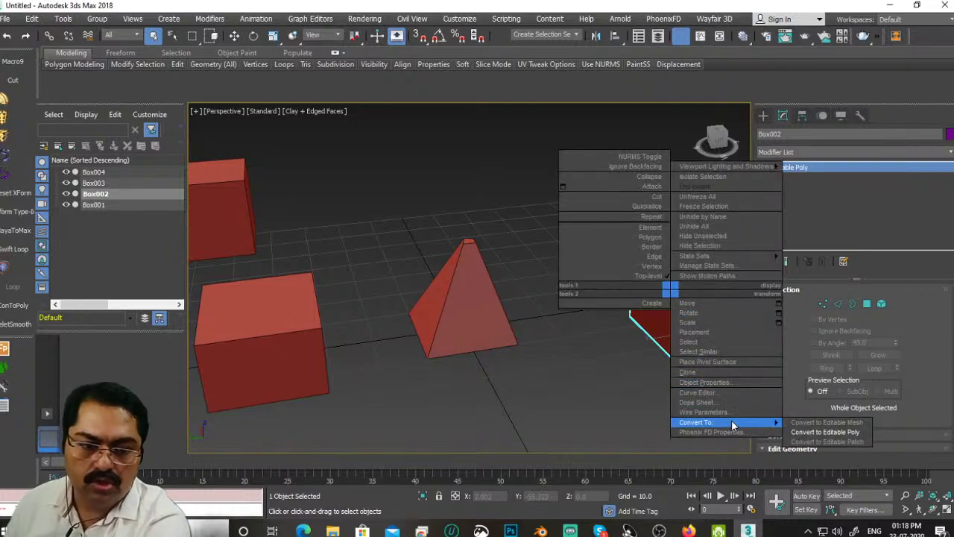
pyautogui.click(547, 380)
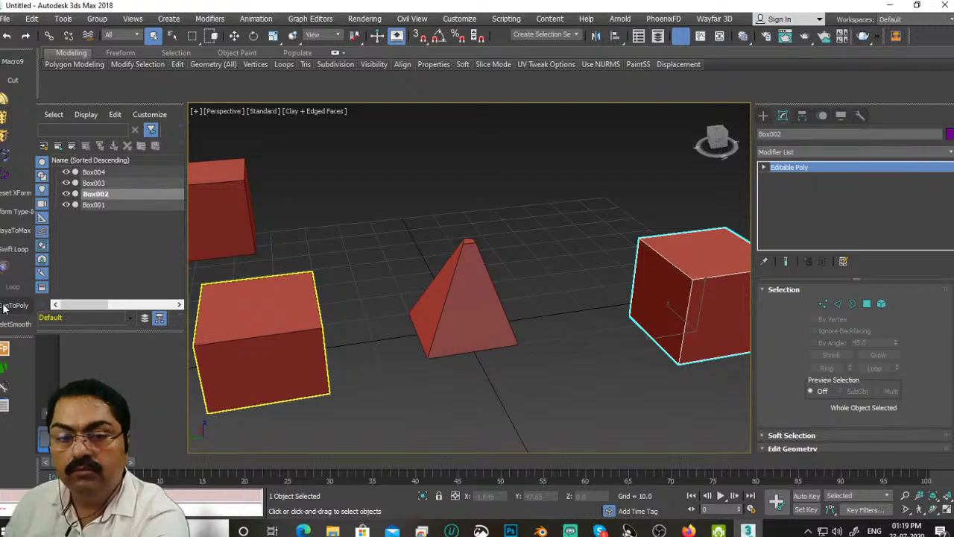
# Step: Enter the Vertex level of Box002 and select the four vertices of its top face
pyautogui.keyDown('alt'); pyautogui.moveTo(585, 350); pyautogui.dragTo(402, 380, button='middle'); pyautogui.keyUp('alt')
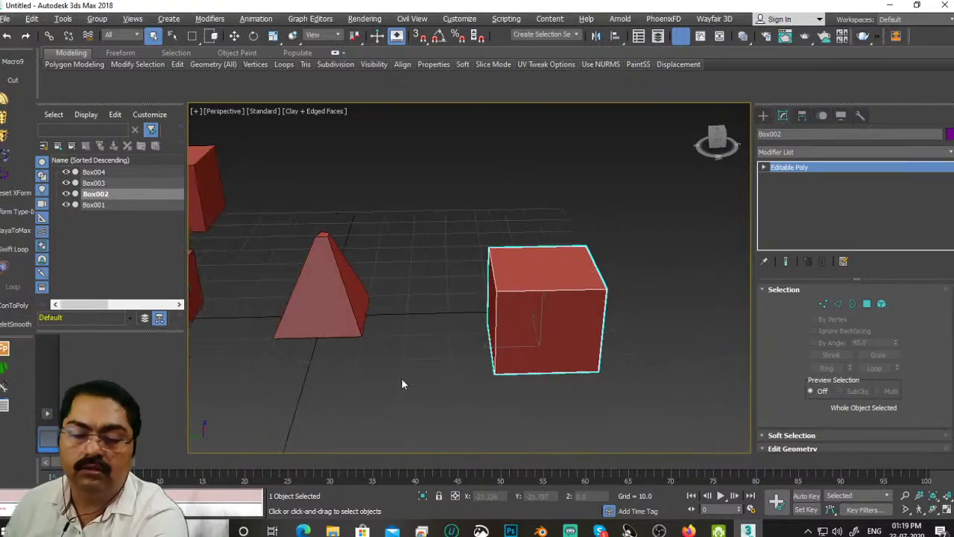
pyautogui.scroll(3, 417, 385)
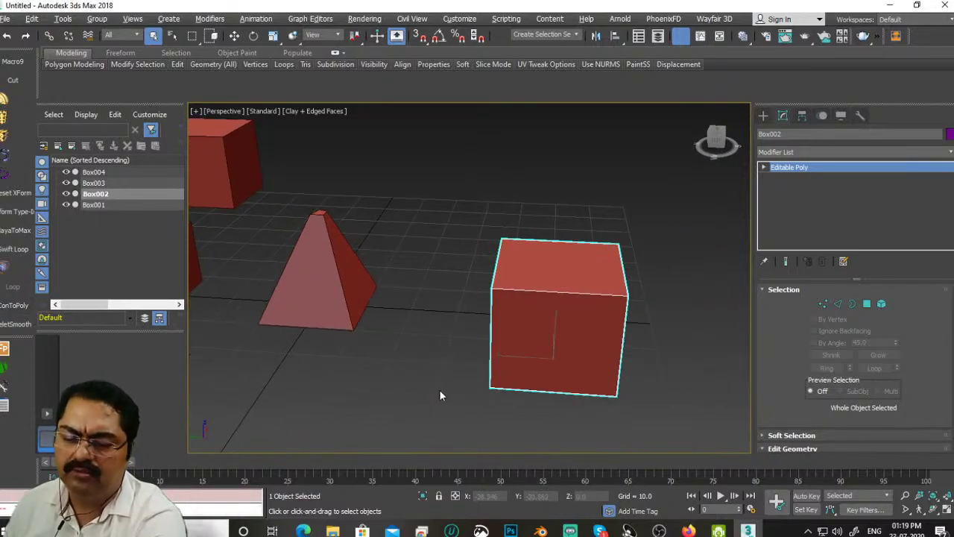
pyautogui.keyDown('alt'); pyautogui.moveTo(440, 394); pyautogui.dragTo(507, 376, button='middle'); pyautogui.keyUp('alt')
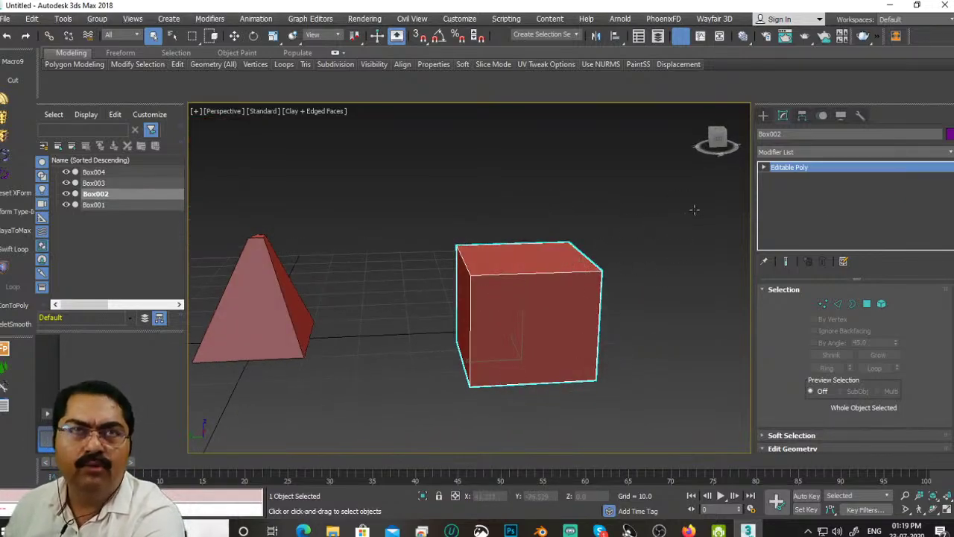
pyautogui.click(763, 168)
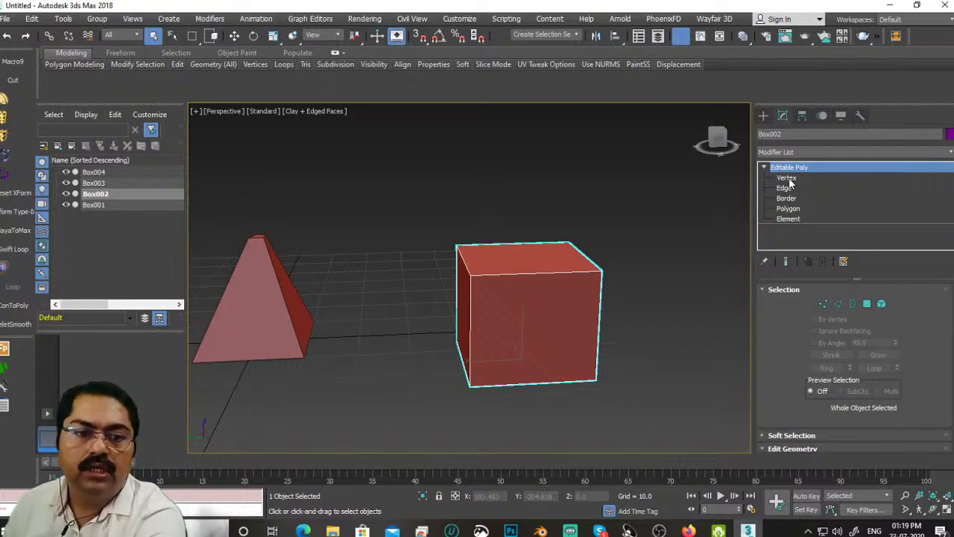
pyautogui.click(788, 179)
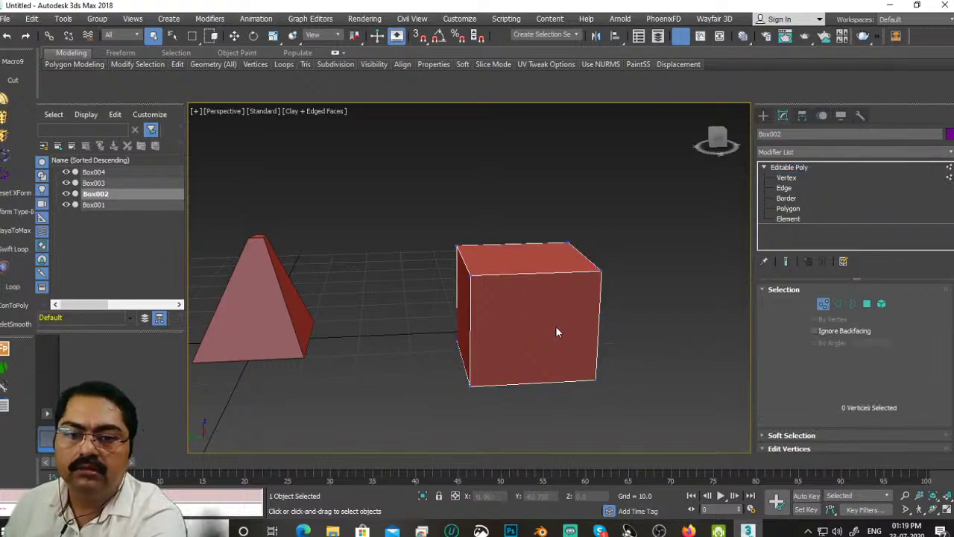
pyautogui.keyDown('alt'); pyautogui.moveTo(556, 326); pyautogui.dragTo(548, 311, button='middle'); pyautogui.keyUp('alt')
pyautogui.moveTo(441, 234); pyautogui.dragTo(632, 290)
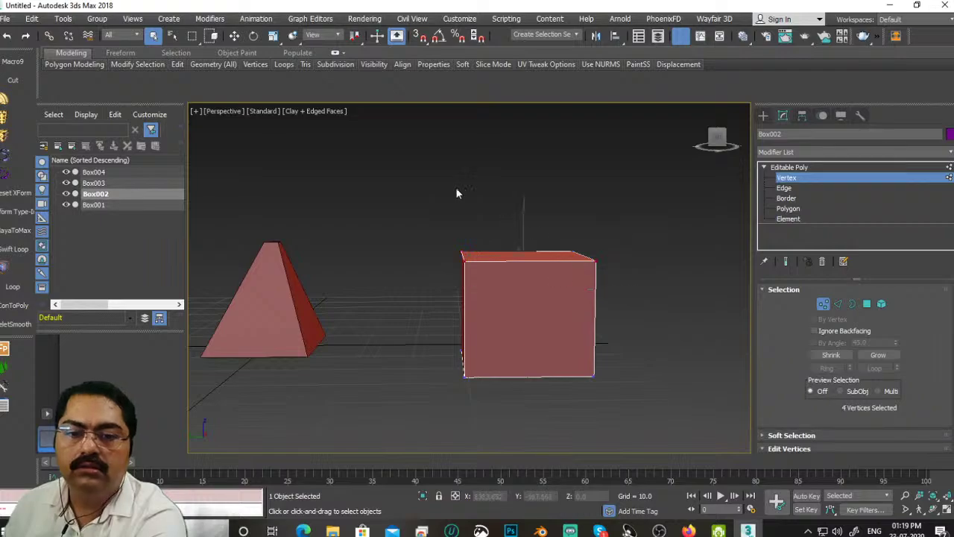
# Step: Uniformly scale Box002's four top vertices together into a pyramid tip, and return to the Editable Poly object level
pyautogui.click(273, 36)
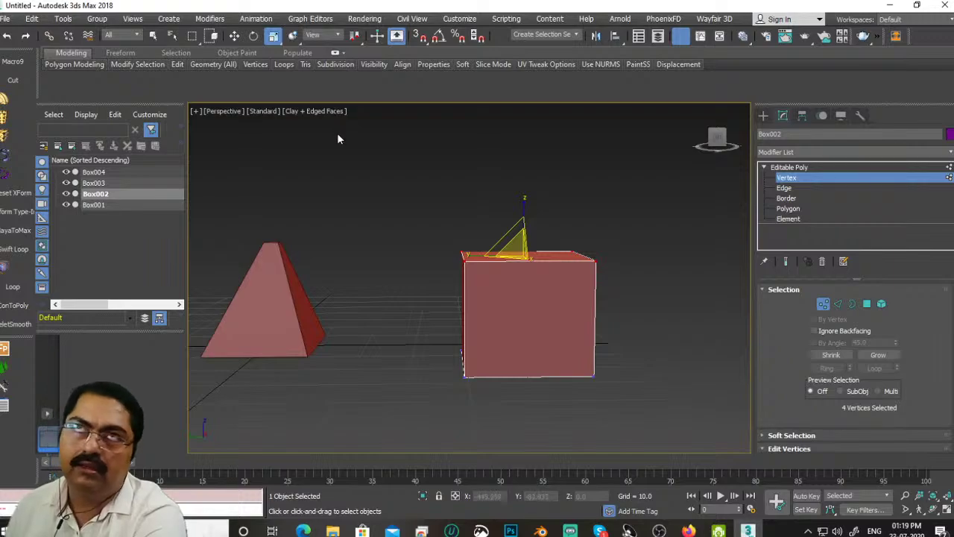
pyautogui.scroll(4, 589, 320)
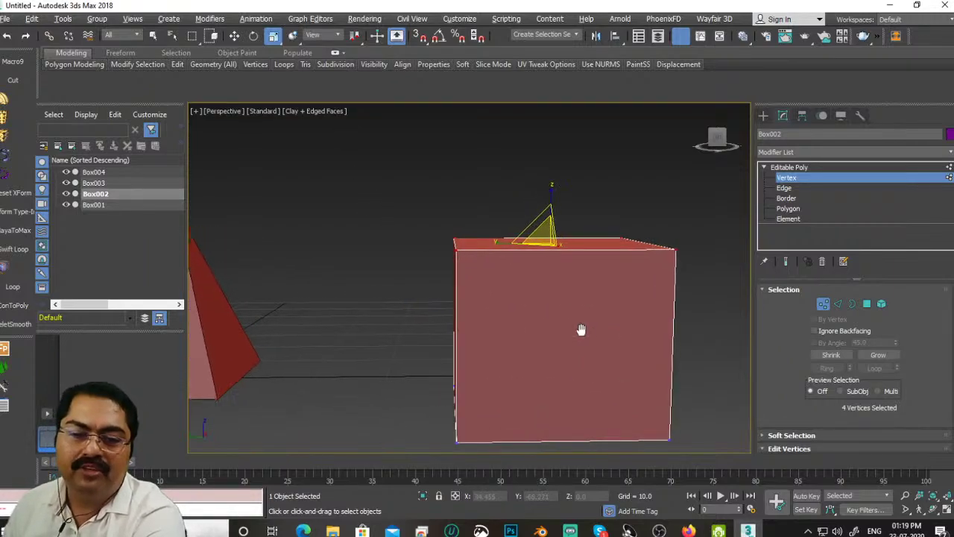
pyautogui.keyDown('alt'); pyautogui.moveTo(579, 330); pyautogui.dragTo(542, 375, button='middle'); pyautogui.keyUp('alt')
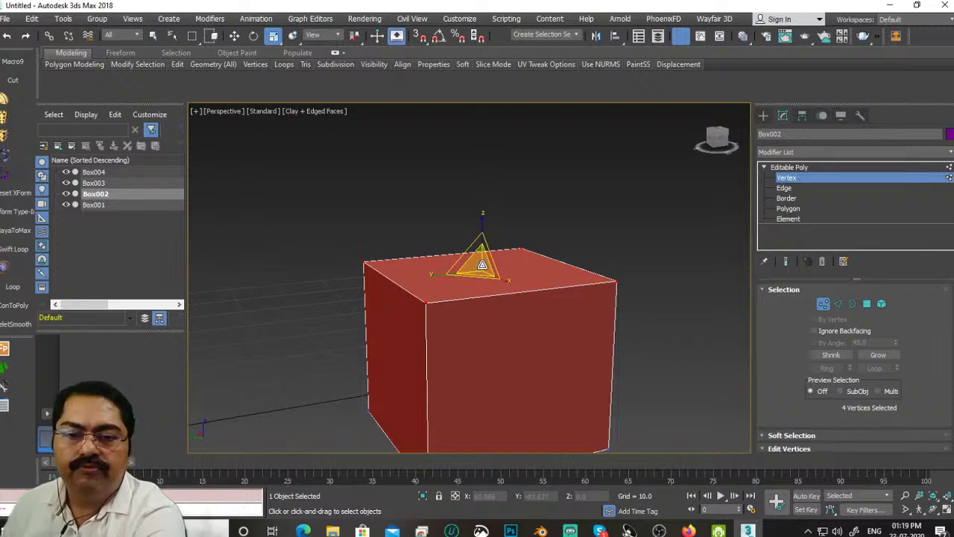
pyautogui.moveTo(476, 269); pyautogui.dragTo(465, 375)
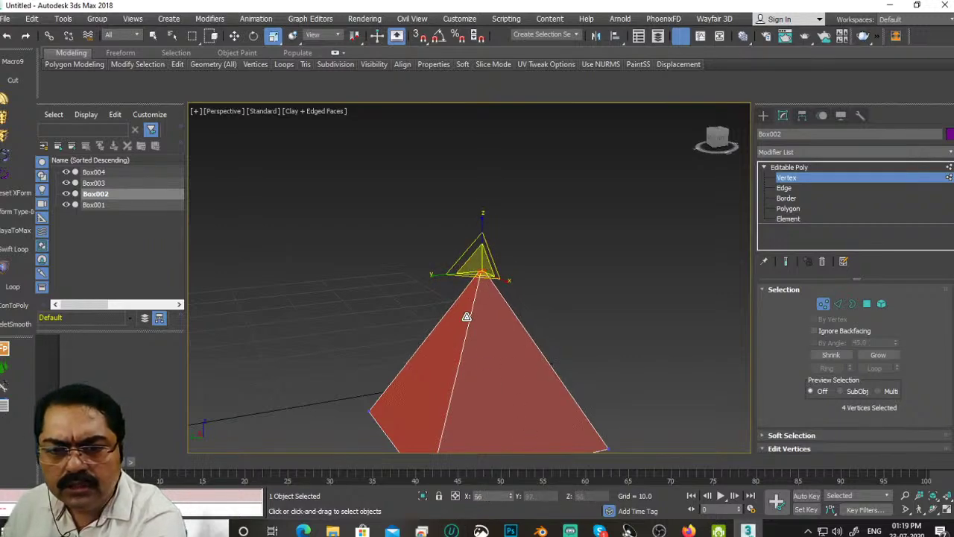
pyautogui.scroll(-2, 507, 369)
pyautogui.moveTo(498, 368)
pyautogui.keyDown('alt'); pyautogui.mouseDown(button='middle')
pyautogui.moveTo(499, 339)
pyautogui.moveTo(462, 348)
pyautogui.moveTo(564, 374)
pyautogui.moveTo(382, 359)
pyautogui.moveTo(534, 365)
pyautogui.moveTo(491, 363)
pyautogui.mouseUp(button='middle'); pyautogui.keyUp('alt')
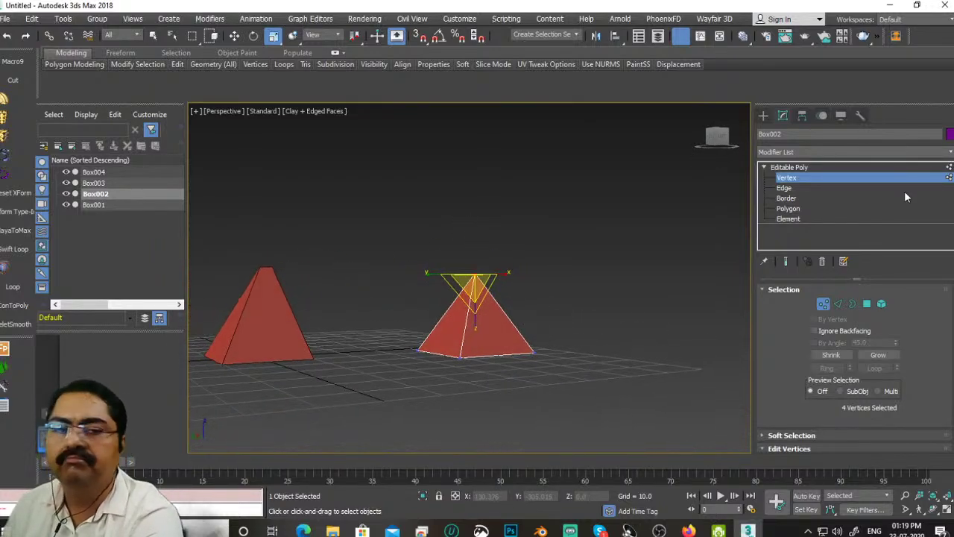
pyautogui.click(789, 167)
pyautogui.press('r')
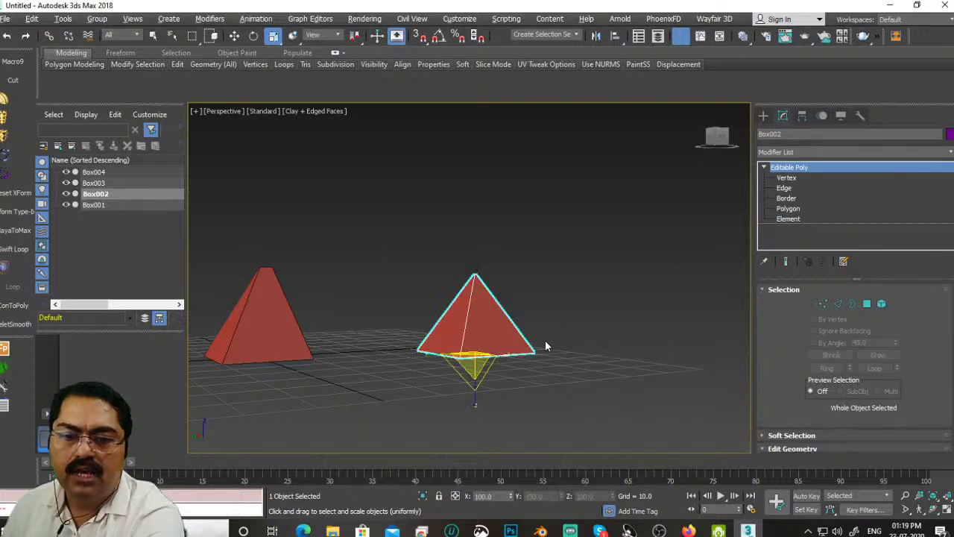
pyautogui.keyDown('alt'); pyautogui.moveTo(545, 342); pyautogui.dragTo(440, 378, button='middle'); pyautogui.keyUp('alt')
# Step: Create a sphere with a radius of about 10.7 in front of the truncated pyramid and set its segments to 20
pyautogui.click(763, 115)
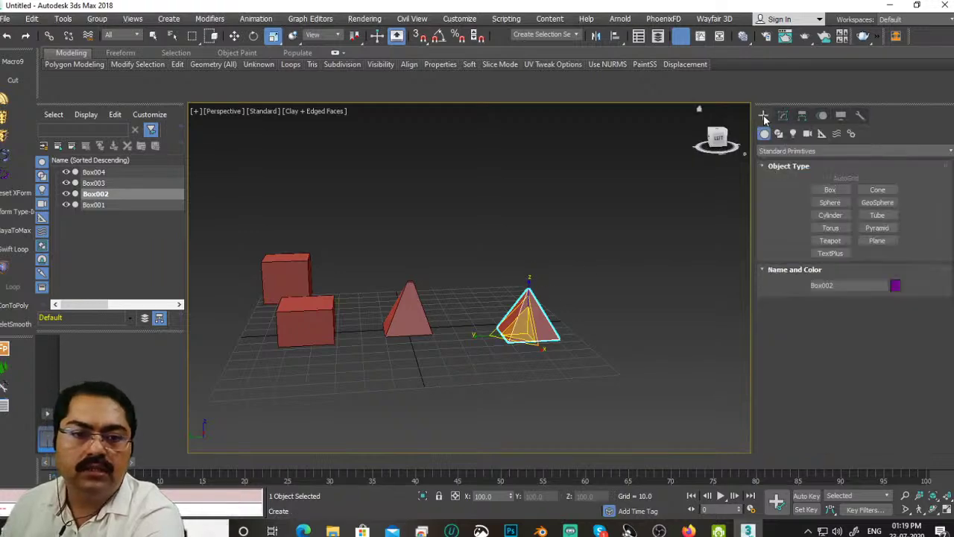
pyautogui.click(835, 202)
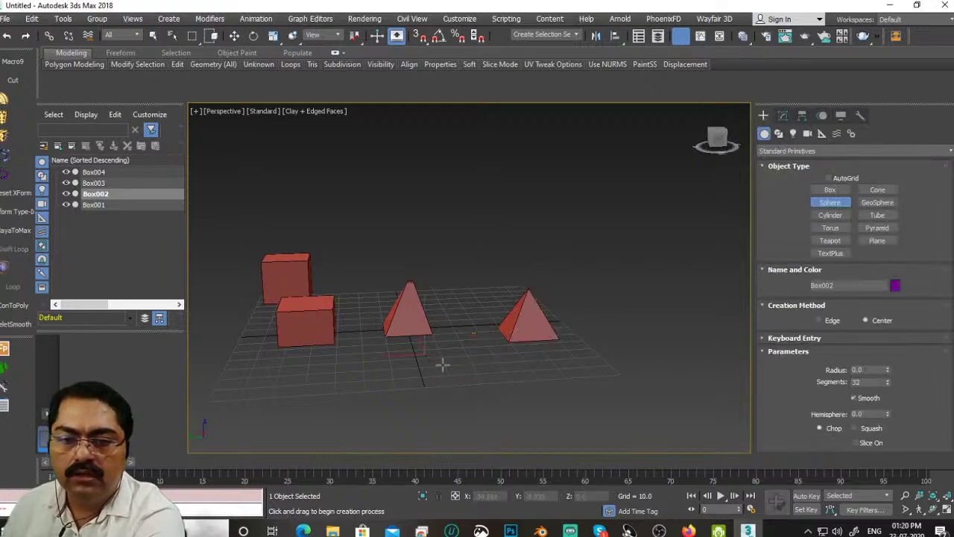
pyautogui.moveTo(425, 354); pyautogui.dragTo(451, 363)
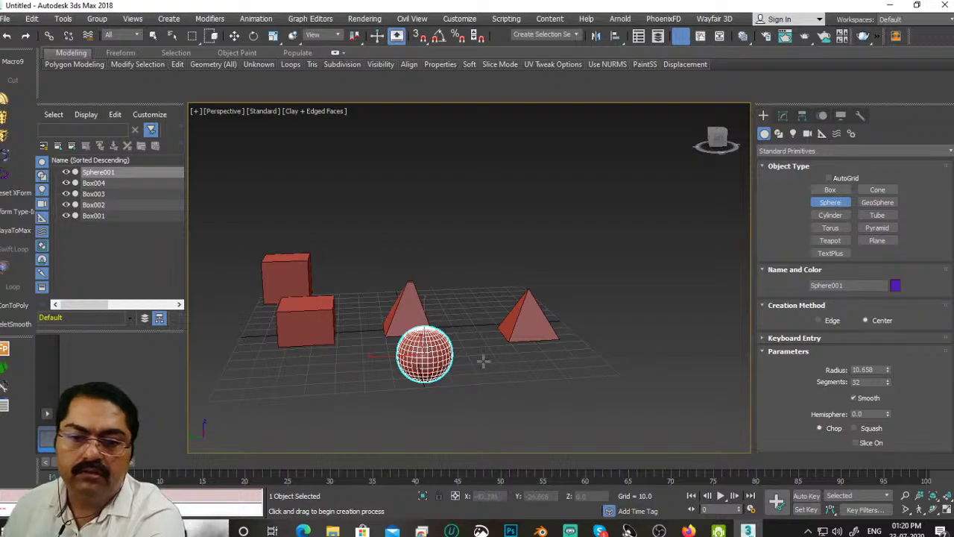
pyautogui.rightClick(486, 359)
pyautogui.click(783, 115)
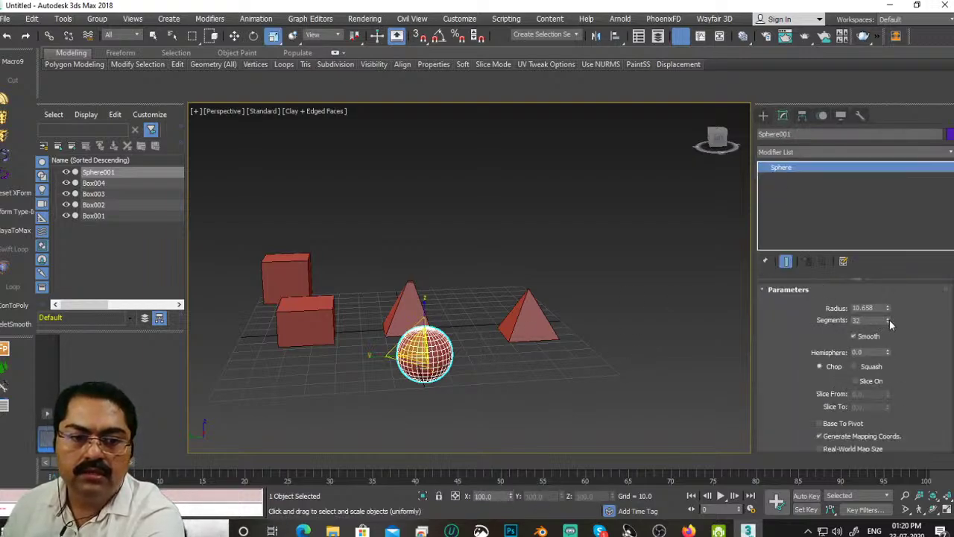
pyautogui.moveTo(887, 322); pyautogui.dragTo(887, 326)
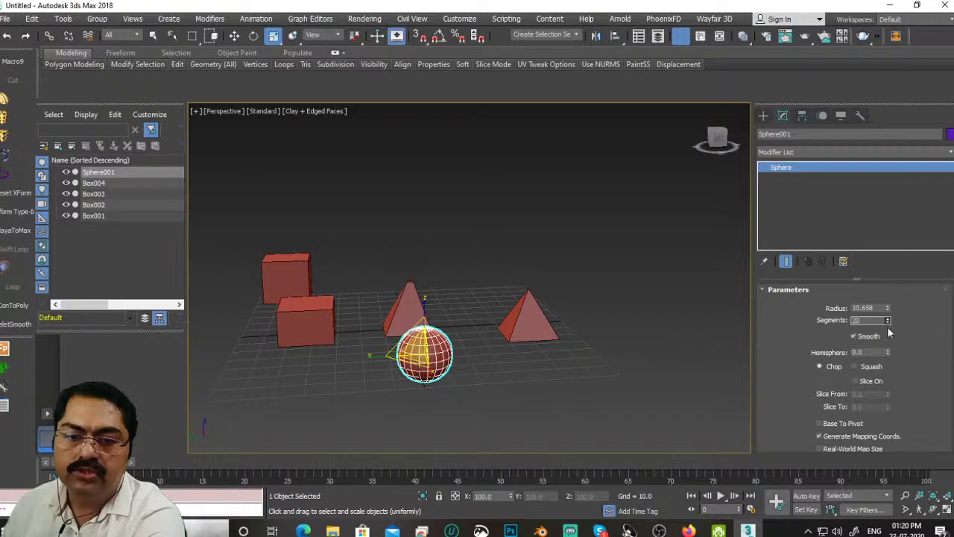
# Step: Examine the sphere's segments and its pole up close from several angles
pyautogui.scroll(4, 516, 386)
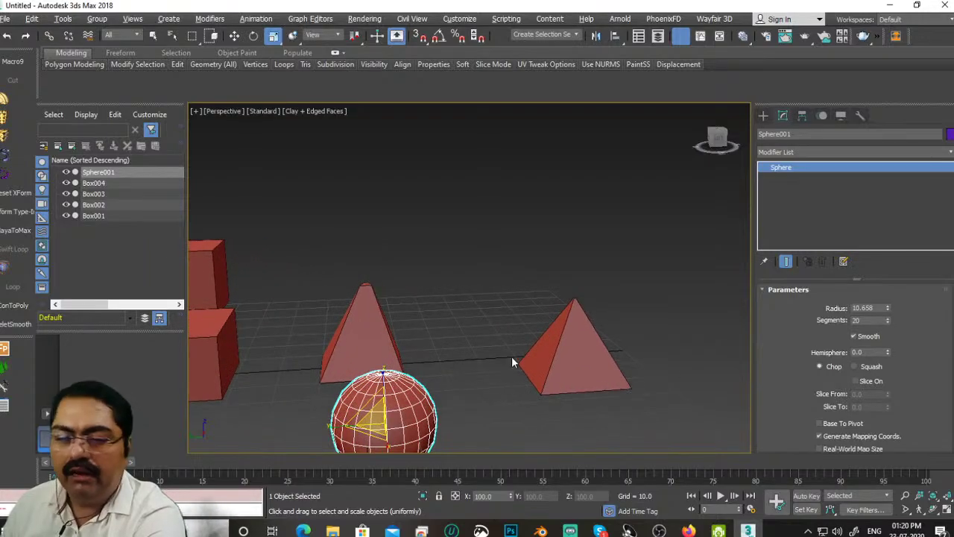
pyautogui.moveTo(511, 356); pyautogui.dragTo(534, 323, button='middle')
pyautogui.scroll(3, 488, 298)
pyautogui.scroll(2, 536, 323)
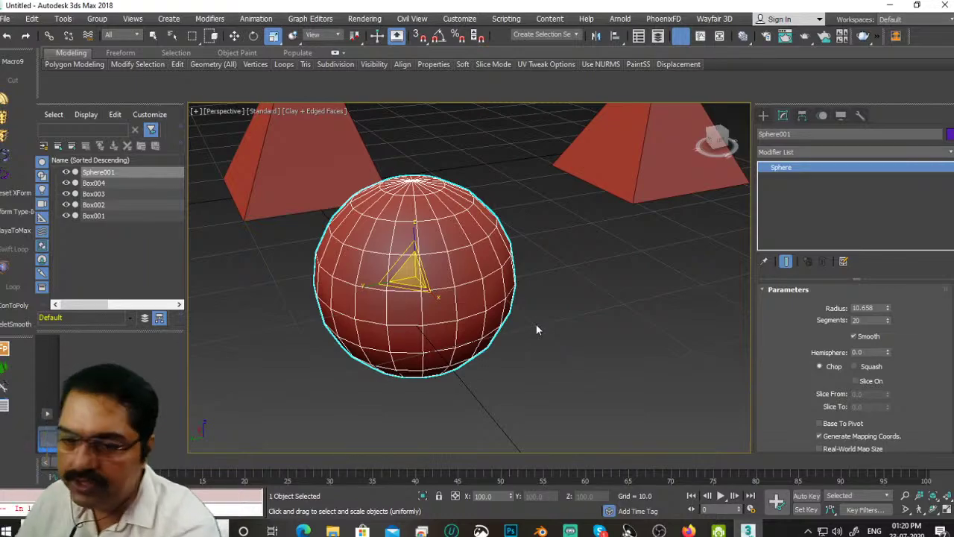
pyautogui.keyDown('alt'); pyautogui.moveTo(545, 337); pyautogui.dragTo(576, 301, button='middle'); pyautogui.keyUp('alt')
pyautogui.scroll(-2, 515, 328)
pyautogui.scroll(2, 493, 292)
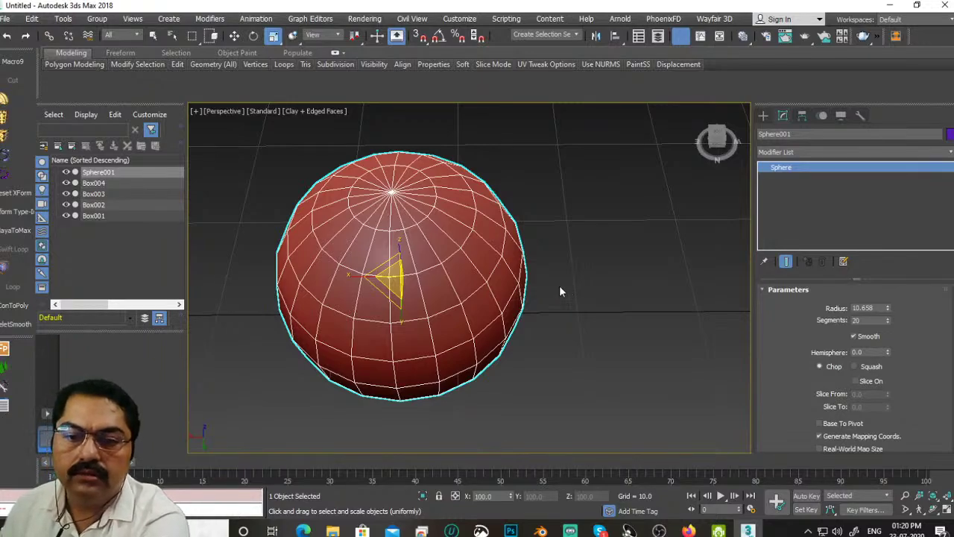
pyautogui.keyDown('alt'); pyautogui.moveTo(485, 294); pyautogui.dragTo(641, 243, button='middle'); pyautogui.keyUp('alt')
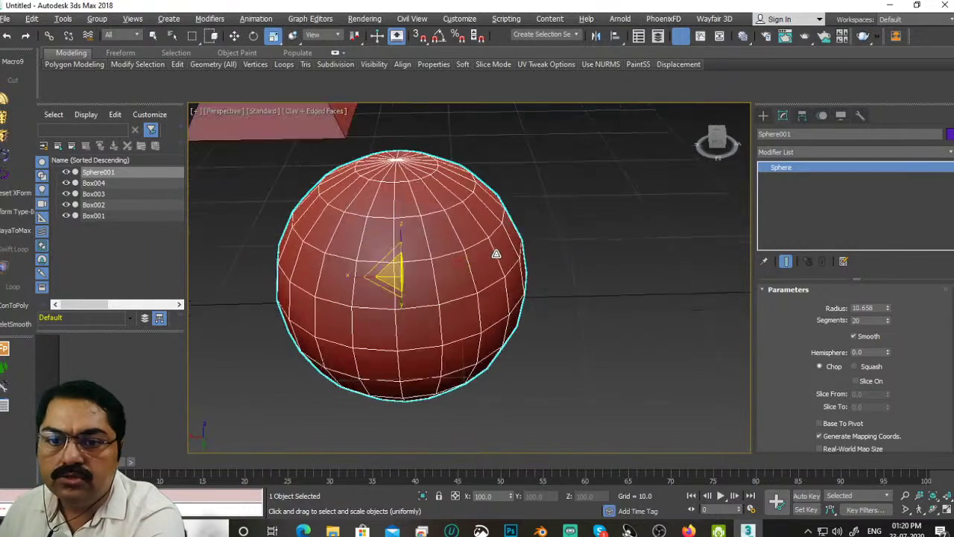
pyautogui.scroll(-5, 640, 243)
pyautogui.keyDown('alt'); pyautogui.moveTo(530, 271); pyautogui.dragTo(662, 215, button='middle'); pyautogui.keyUp('alt')
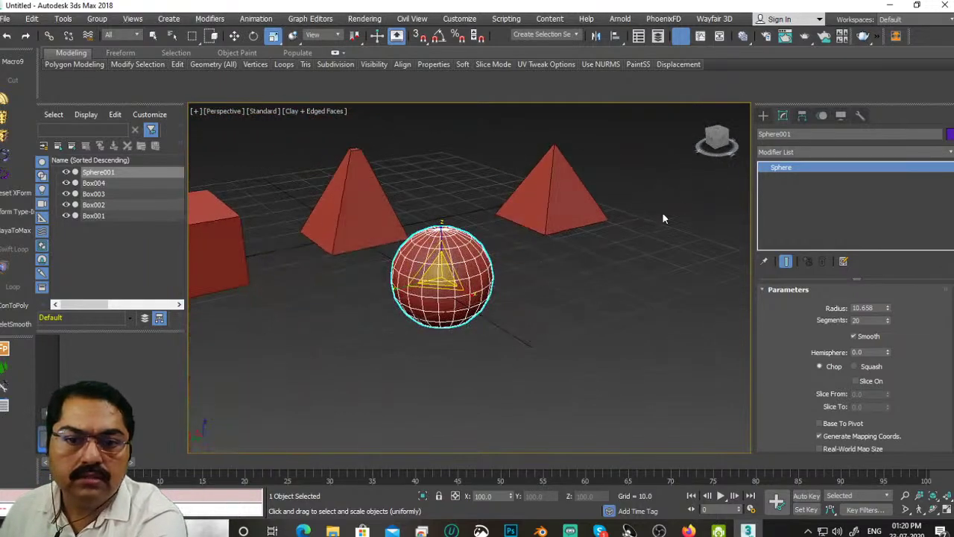
# Step: Create a cylinder with a radius of about 16.4 and a height of about 26 between the sphere and the boxes
pyautogui.click(763, 117)
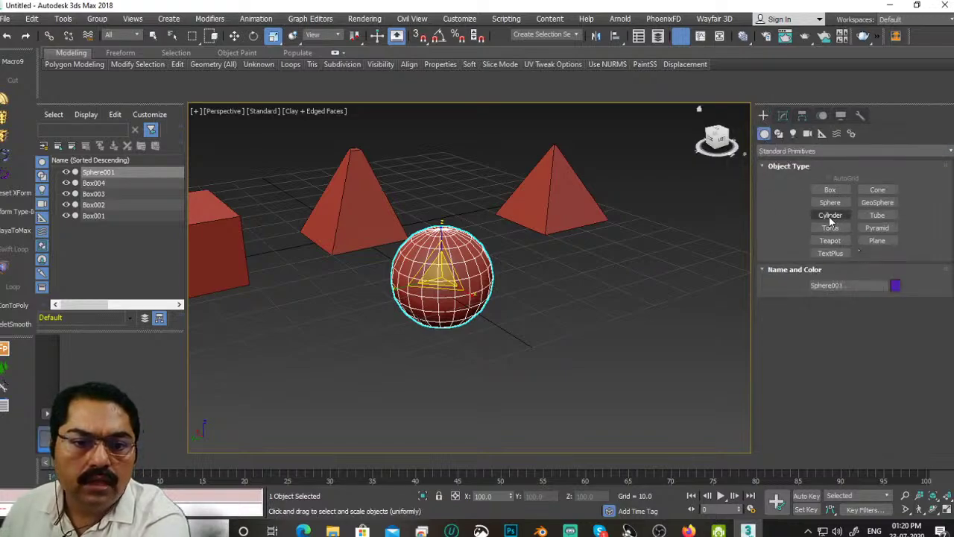
pyautogui.click(830, 215)
pyautogui.moveTo(278, 306); pyautogui.dragTo(337, 326)
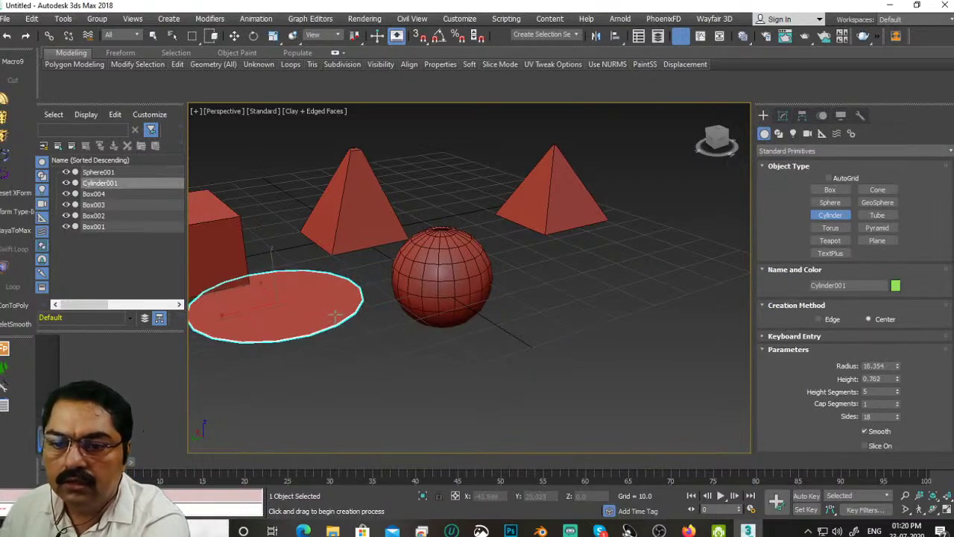
pyautogui.click(336, 181)
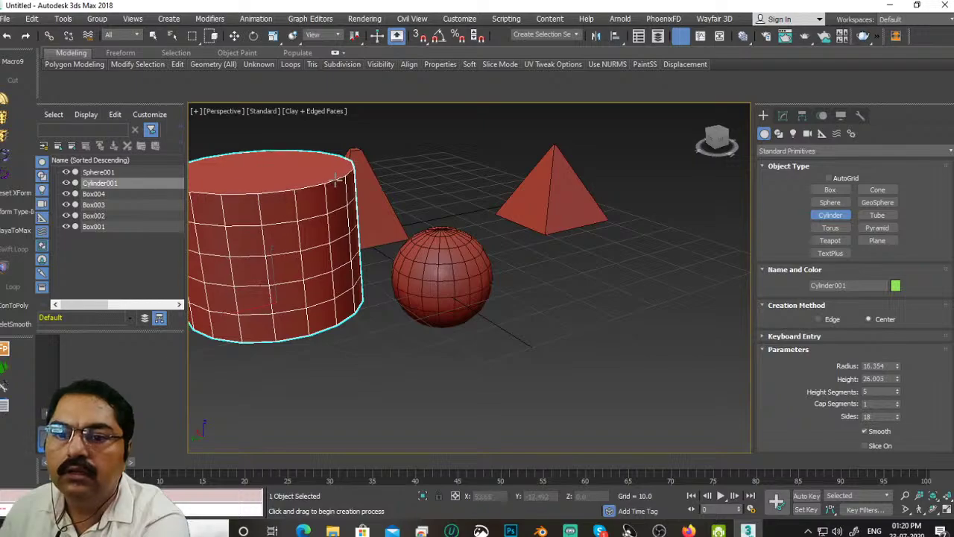
# Step: Create a second cylinder with a radius of about 11.6 and a height of about 24.3 on the sphere's other side
pyautogui.click(554, 282)
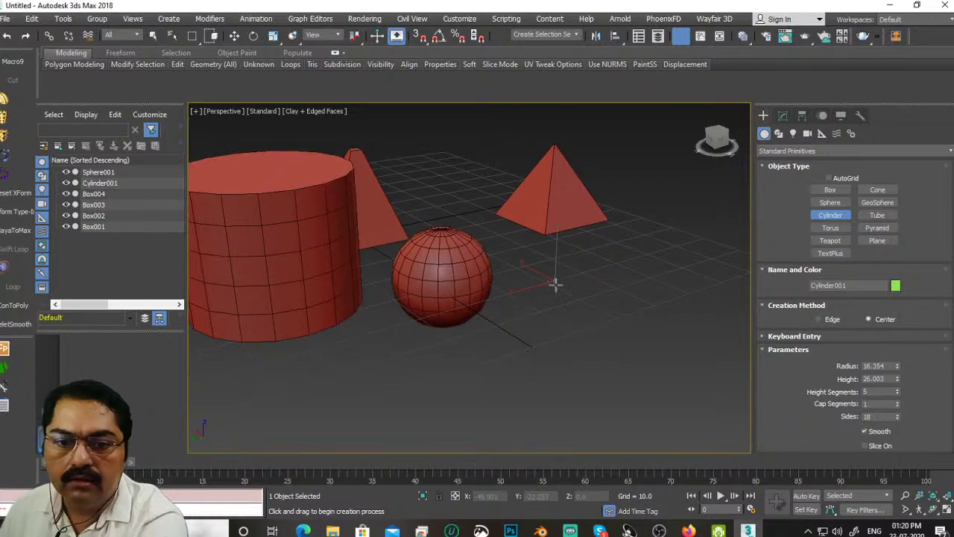
pyautogui.moveTo(555, 283); pyautogui.dragTo(602, 296)
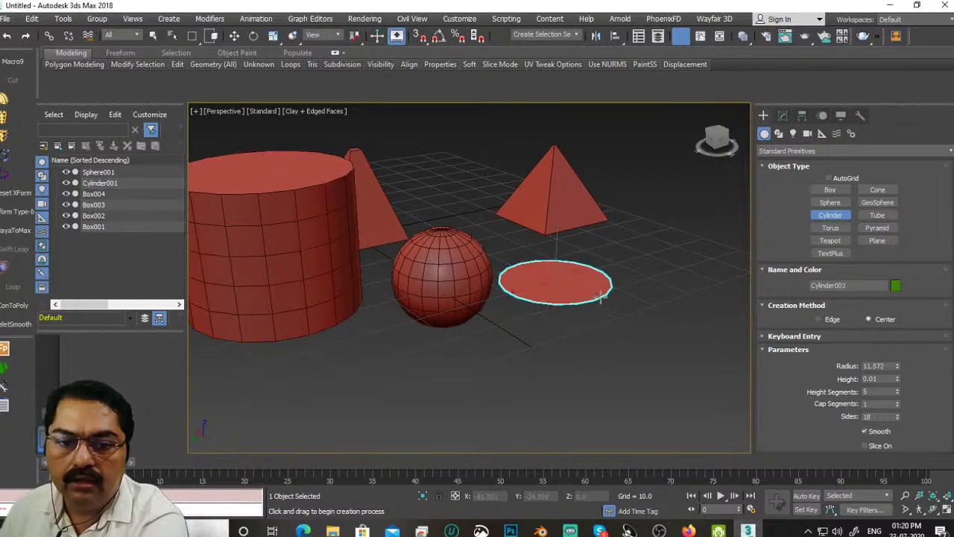
pyautogui.click(602, 297)
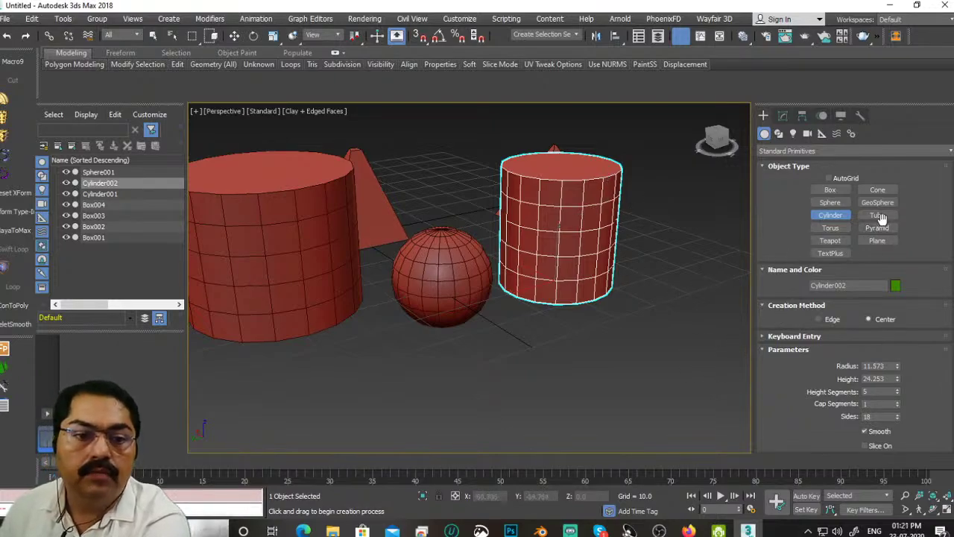
# Step: Create a torus with radius 1 of about 9.9 and radius 2 of about 1.8 on the open grid beyond the pyramids
pyautogui.click(830, 227)
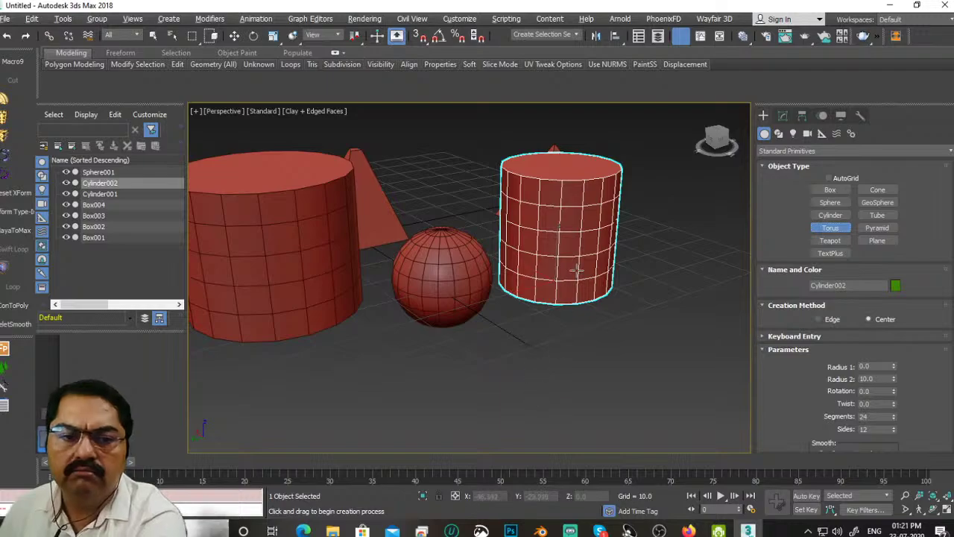
pyautogui.scroll(-3, 567, 268)
pyautogui.keyDown('alt'); pyautogui.moveTo(627, 253); pyautogui.dragTo(462, 330, button='middle'); pyautogui.keyUp('alt')
pyautogui.click(436, 262)
pyautogui.moveTo(436, 262); pyautogui.dragTo(465, 266)
pyautogui.click(444, 267)
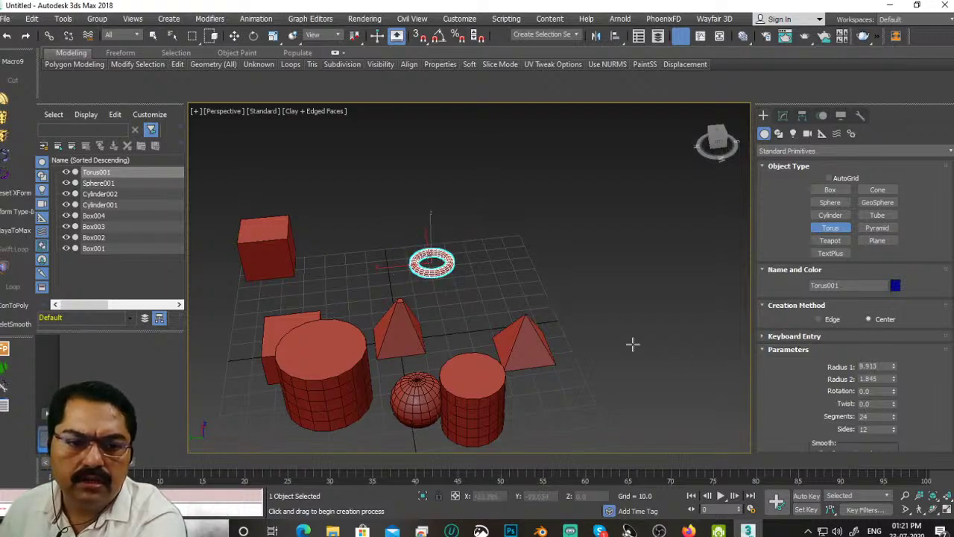
pyautogui.press('r')
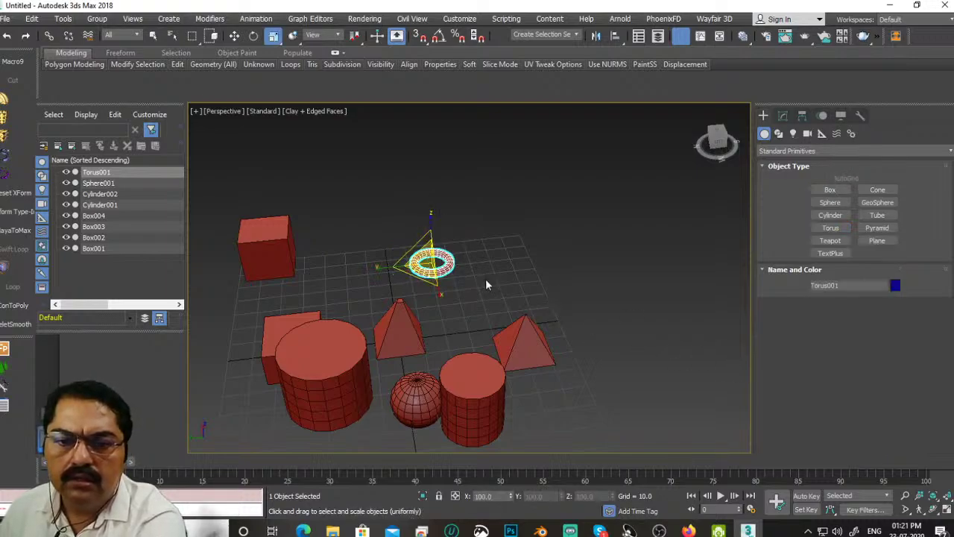
# Step: Create a teapot on the grid beside the torus and inspect its shape up close
pyautogui.click(829, 240)
pyautogui.moveTo(482, 296); pyautogui.dragTo(503, 306)
pyautogui.press('r')
pyautogui.keyDown('alt'); pyautogui.moveTo(546, 281); pyautogui.dragTo(597, 282, button='middle'); pyautogui.keyUp('alt')
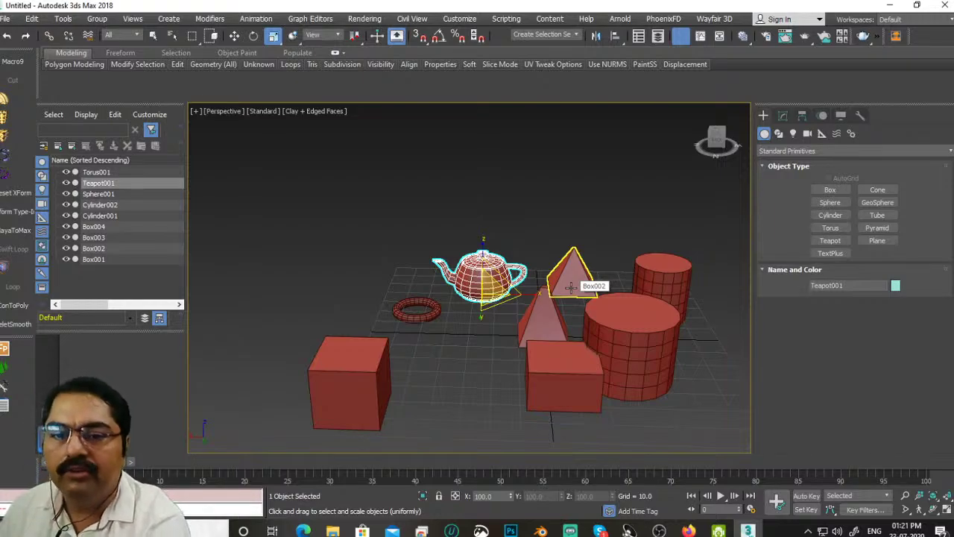
pyautogui.keyDown('alt'); pyautogui.moveTo(511, 375); pyautogui.dragTo(429, 322, button='middle'); pyautogui.keyUp('alt')
pyautogui.scroll(5, 541, 333)
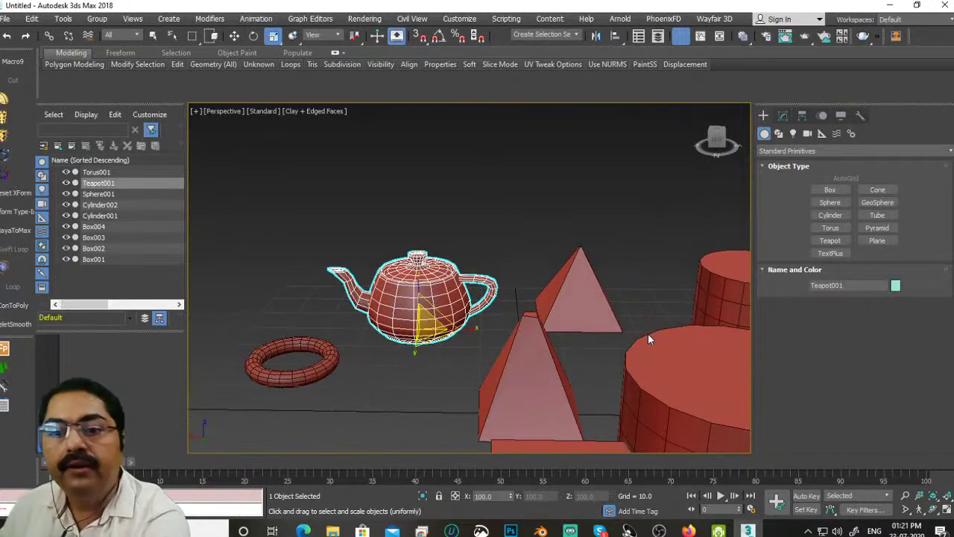
# Step: Create a tube with radii of about 10.3 and 6.2 and a height of about 21.1 in front of the teapot
pyautogui.click(879, 216)
pyautogui.moveTo(370, 386); pyautogui.dragTo(403, 402)
pyautogui.click(397, 380)
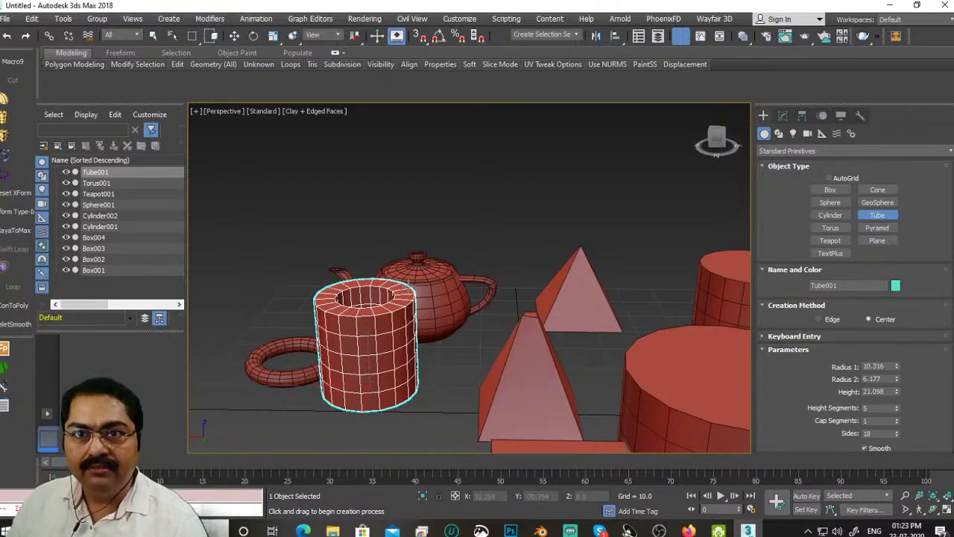
pyautogui.click(461, 370)
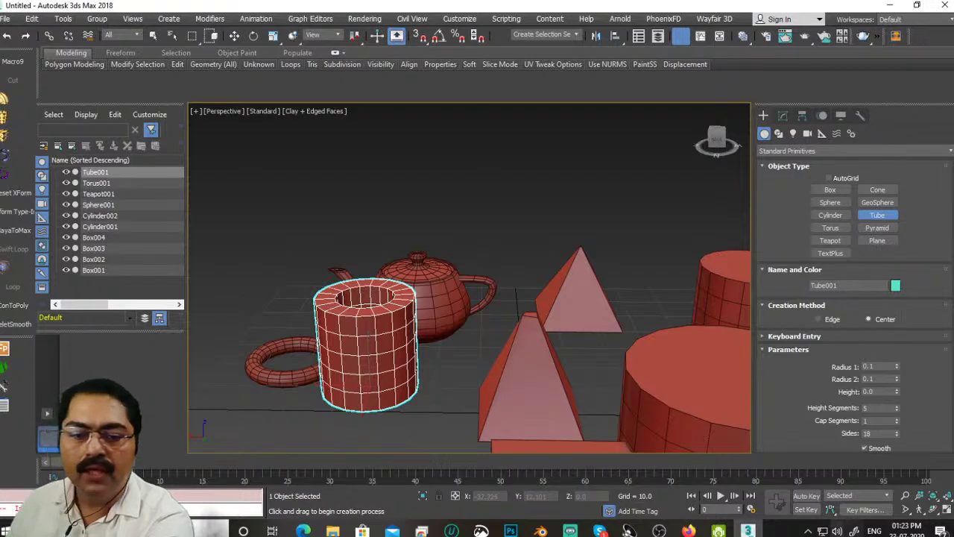
pyautogui.moveTo(570, 530)
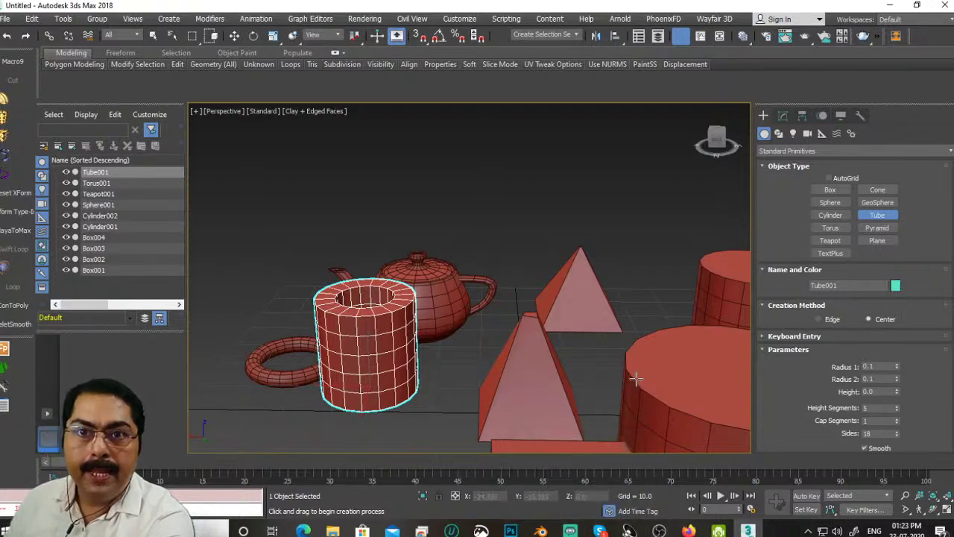